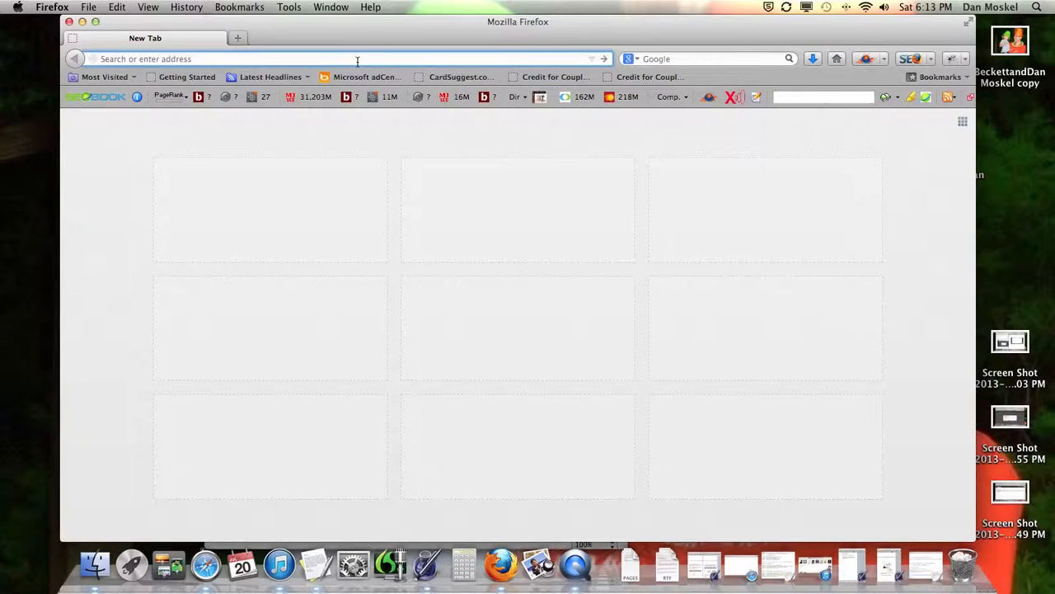
# Step: Go to blogger.com in the blank tab to load the Blogger sign-in page
pyautogui.write('blogger.com')
pyautogui.press('Return')
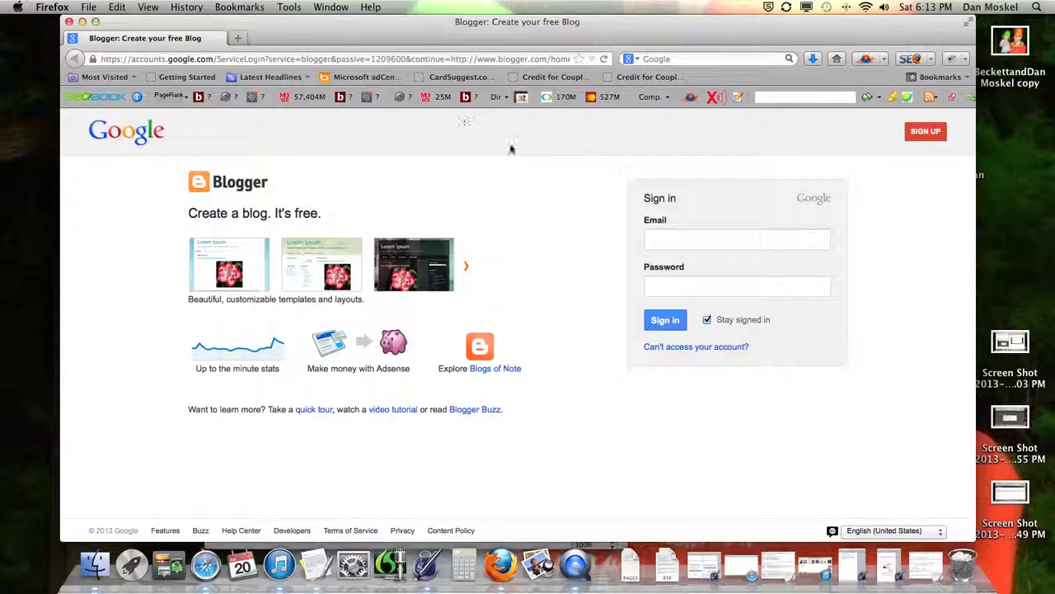
# Step: Sign in with the Google account's e-mail address and password
pyautogui.click(678, 241)
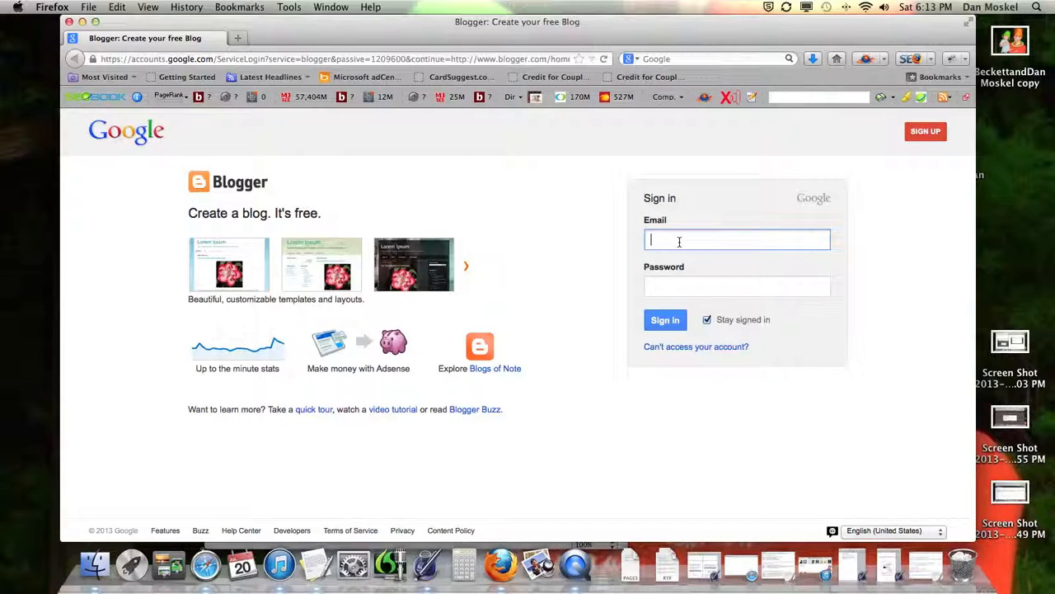
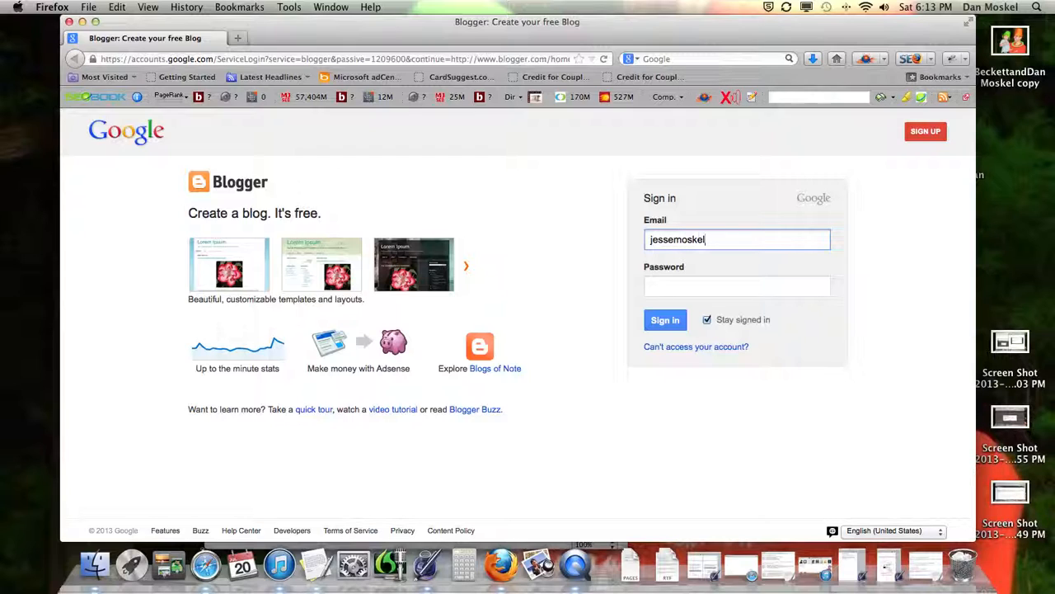
pyautogui.press('Tab')
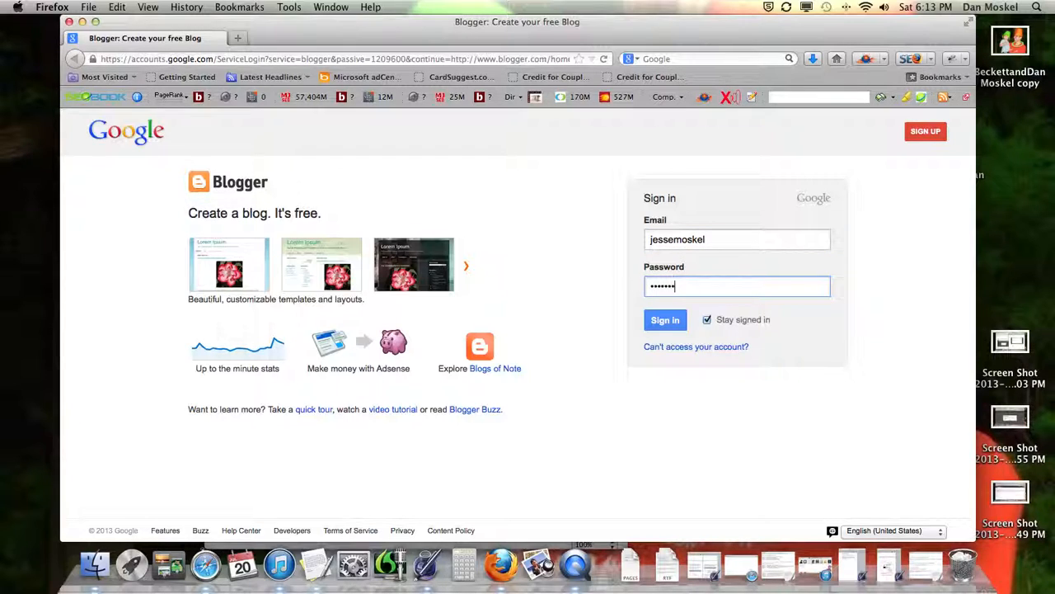
pyautogui.press('Return')
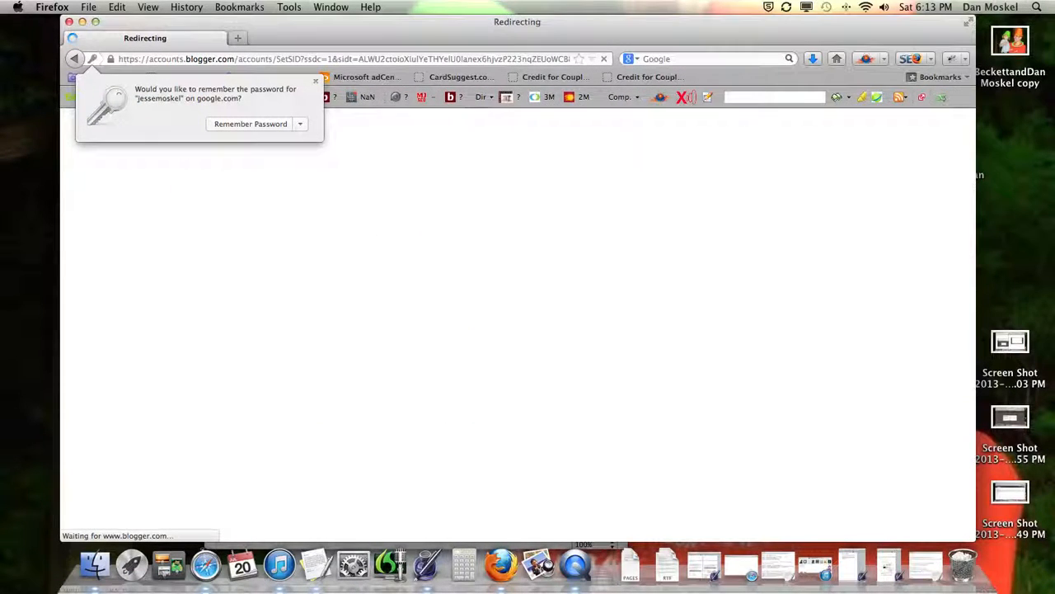
# Step: Decline saving the password and continue past the profile into the Blogger dashboard
pyautogui.click(252, 127)
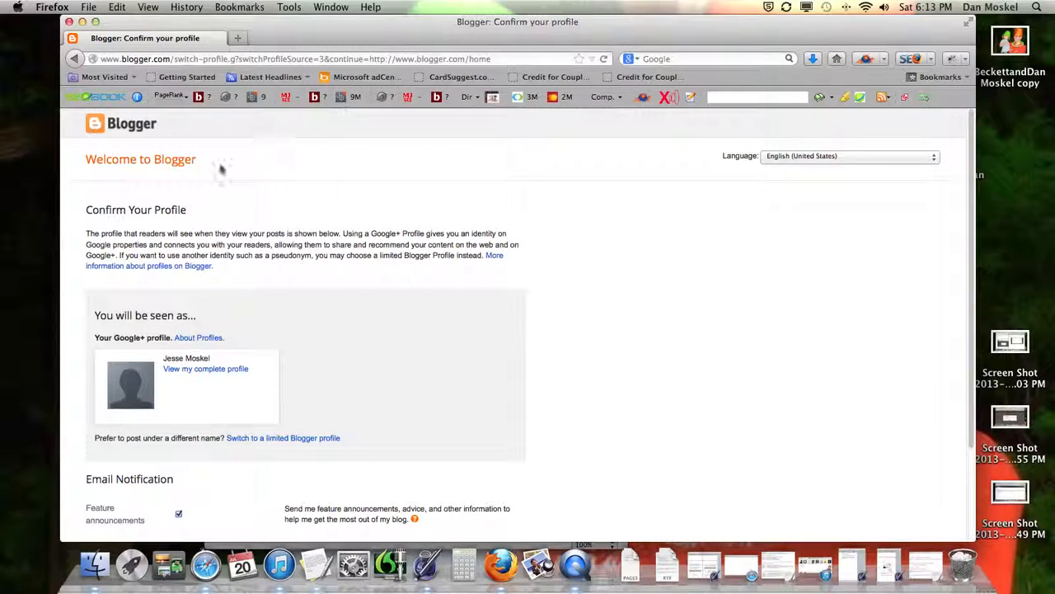
pyautogui.scroll(-3, 239, 354)
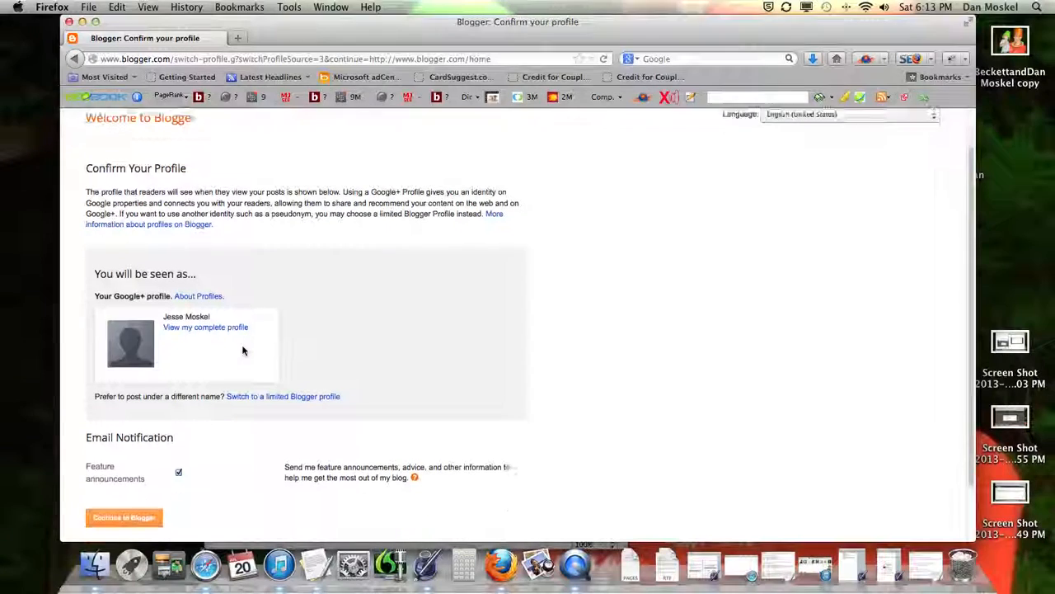
pyautogui.scroll(-2, 219, 354)
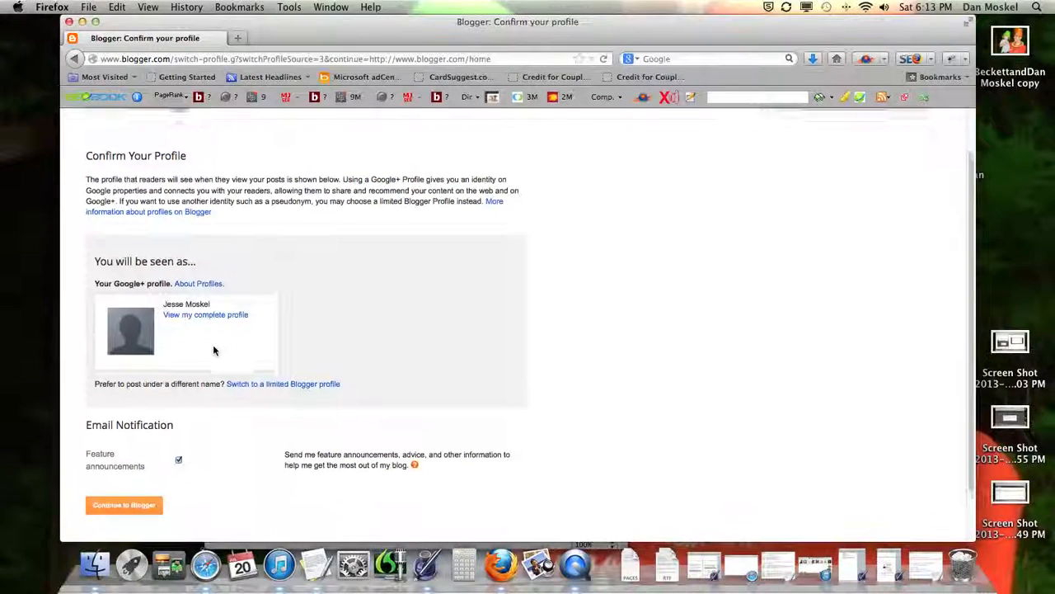
pyautogui.scroll(-2, 222, 314)
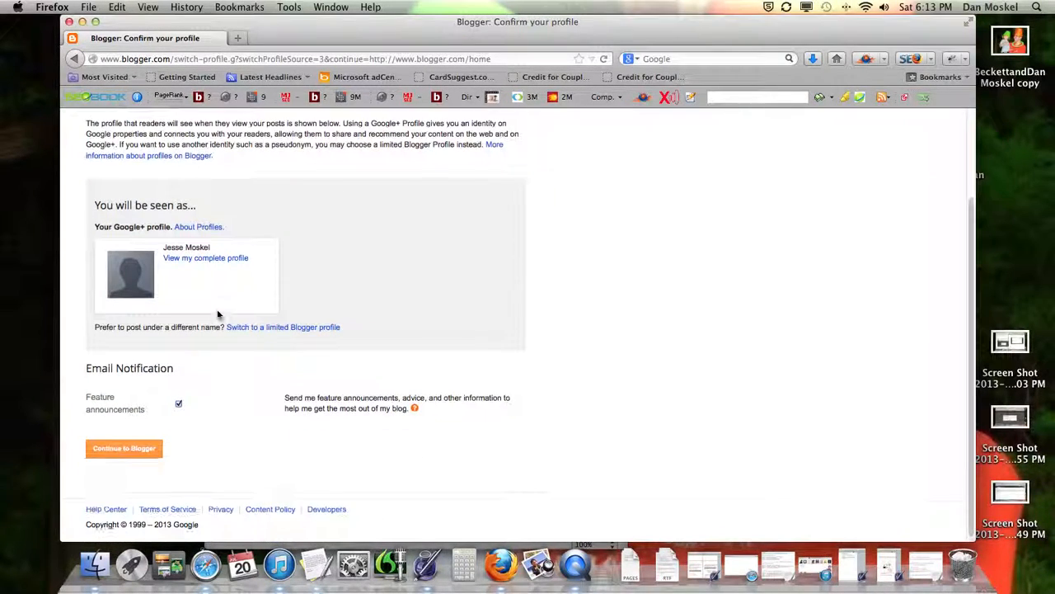
pyautogui.click(149, 448)
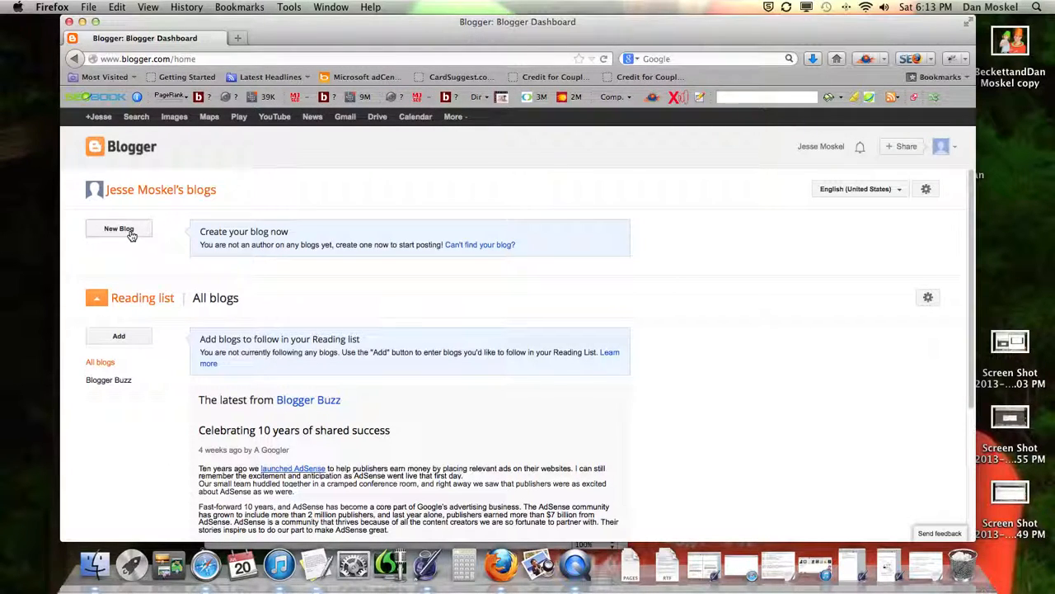
# Step: Create the blog 'Moskel Marketing' at moskelmarketing.blogspot.com with the Simple template
pyautogui.click(130, 234)
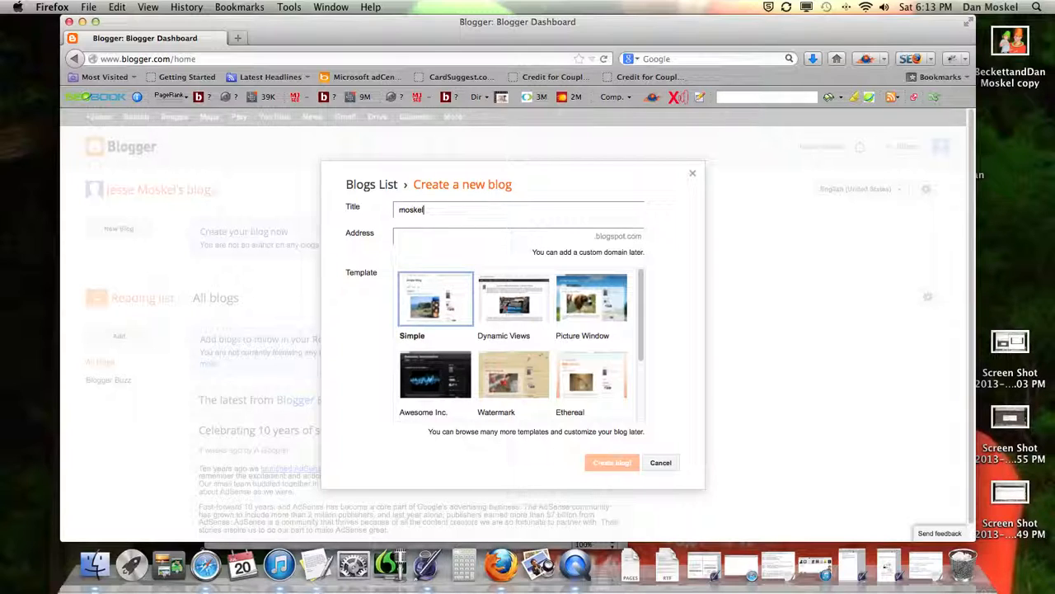
pyautogui.press('BackSpace')
pyautogui.press('BackSpace')
pyautogui.write('el M')
pyautogui.write('moskel')
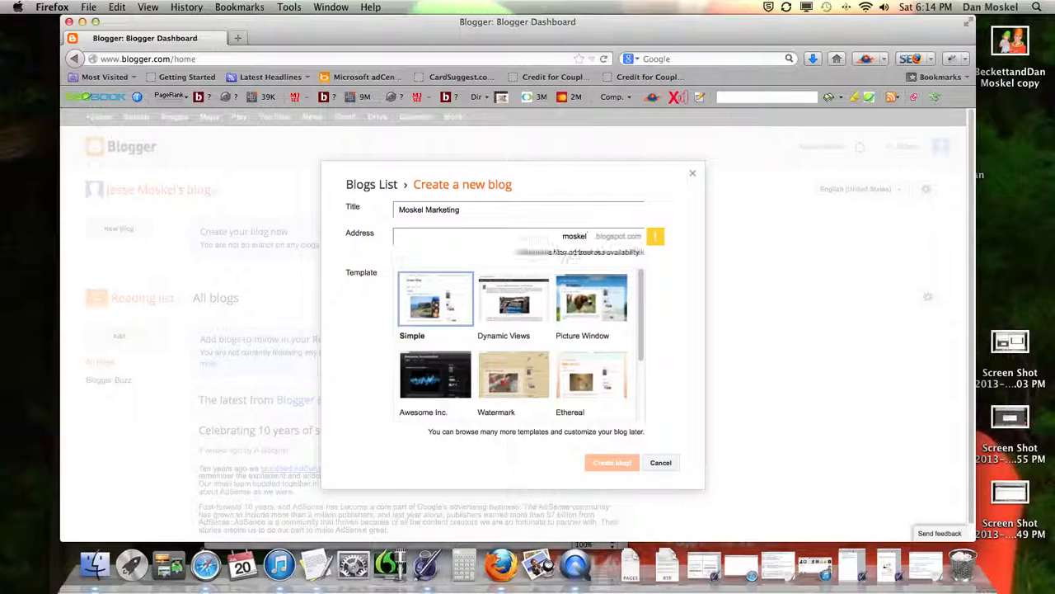
pyautogui.write('marketing')
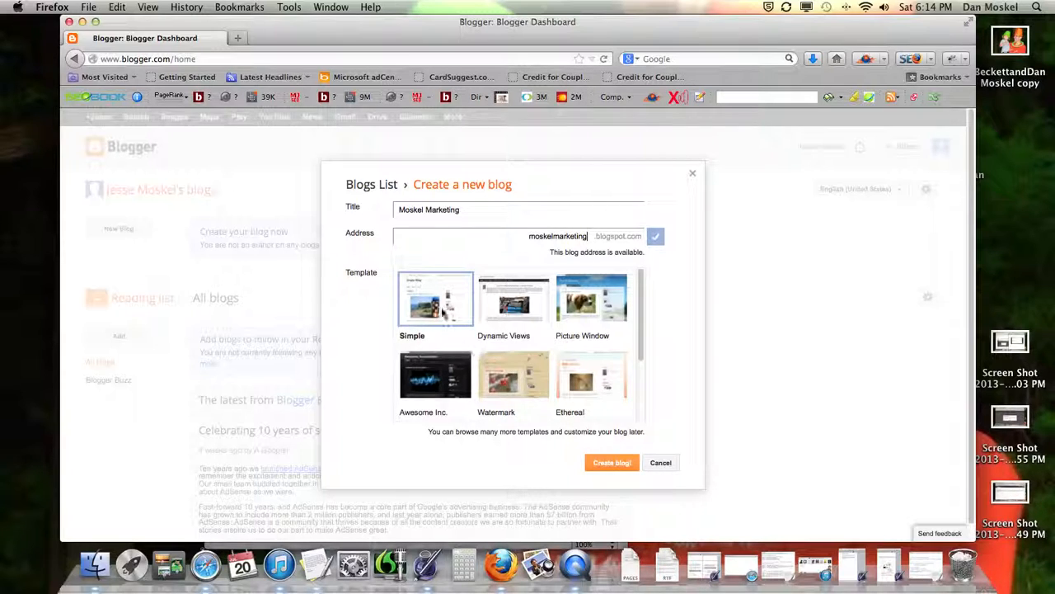
pyautogui.click(614, 464)
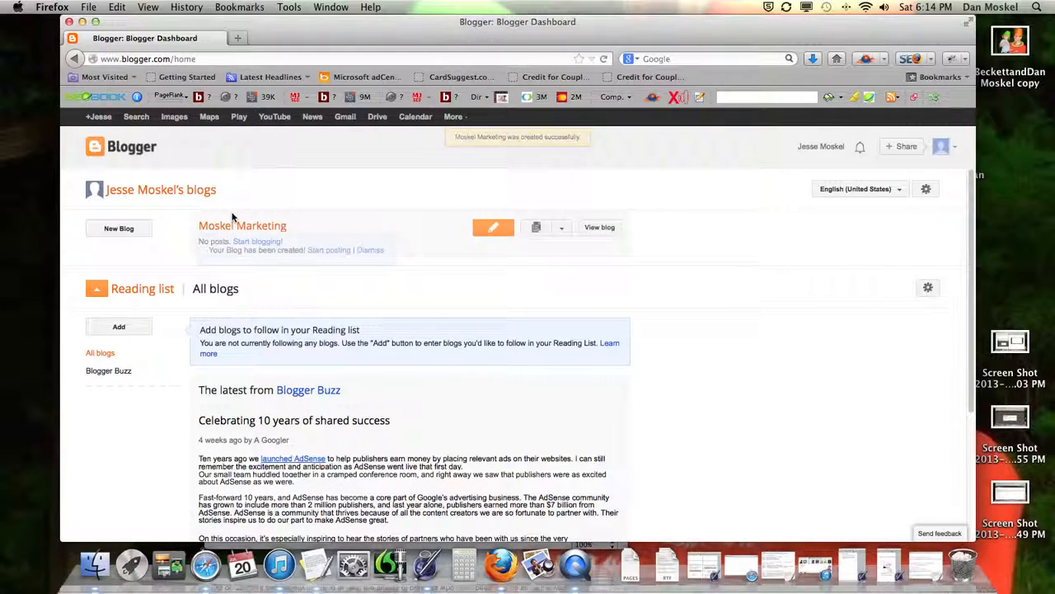
# Step: Open the live Moskel Marketing blog in a new tab and look at it
pyautogui.rightClick(607, 230)
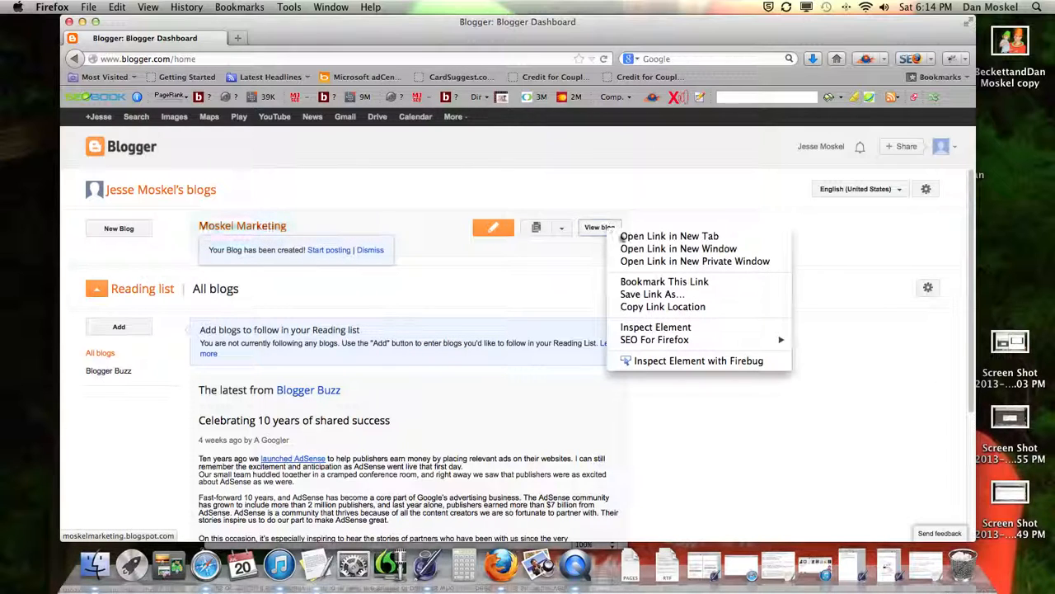
pyautogui.click(631, 237)
pyautogui.click(323, 39)
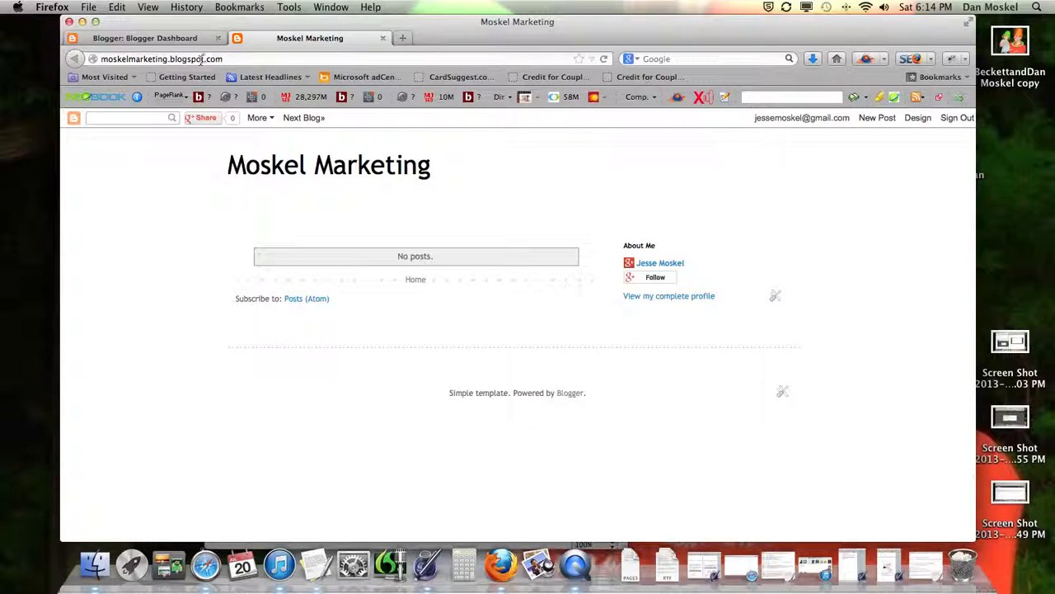
# Step: Back on the dashboard, start a new post, then minimize Firefox
pyautogui.click(175, 39)
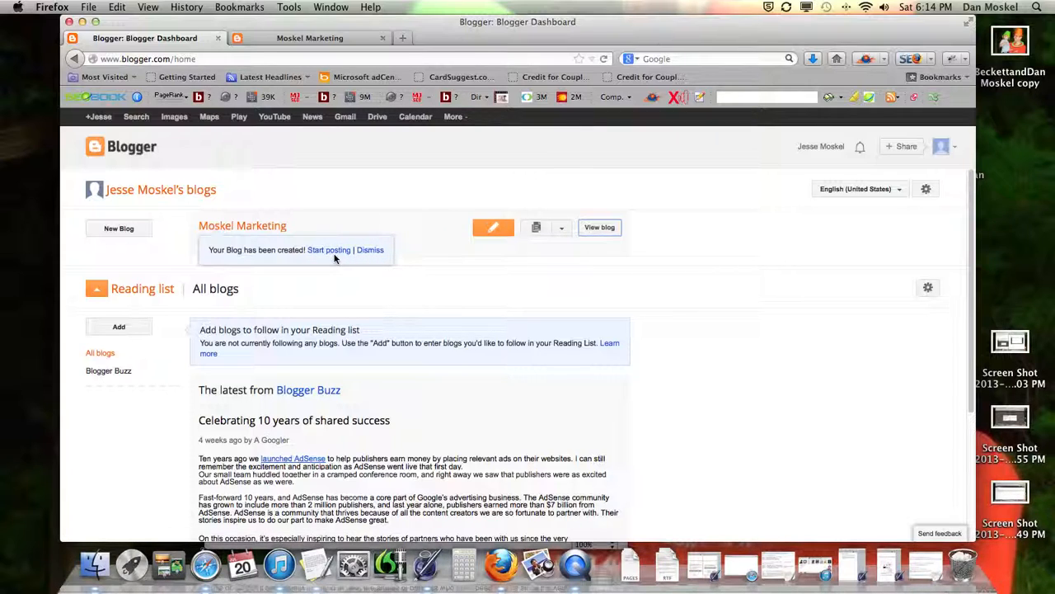
pyautogui.click(493, 229)
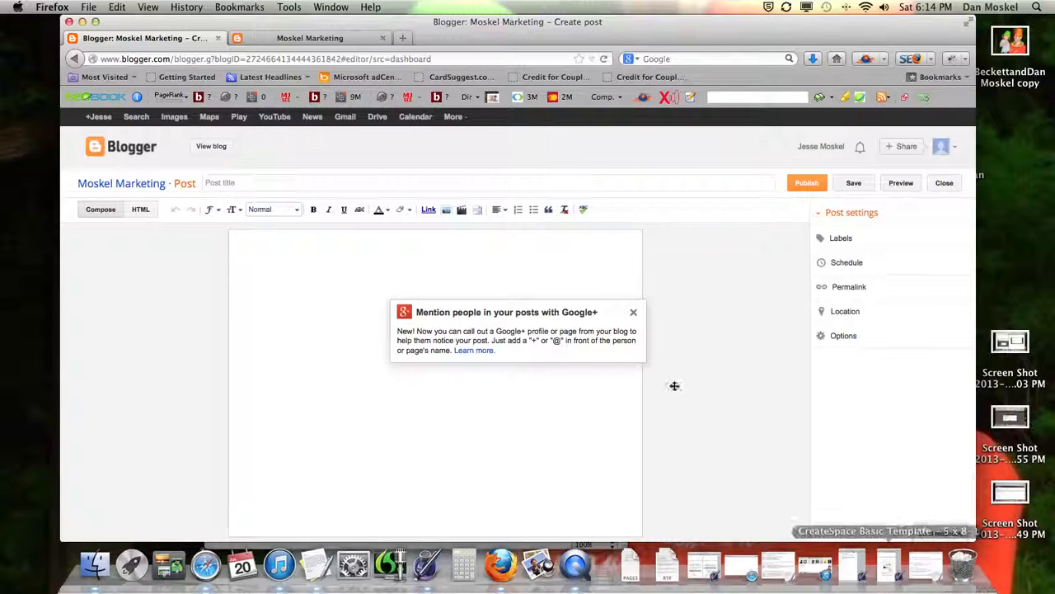
pyautogui.click(81, 21)
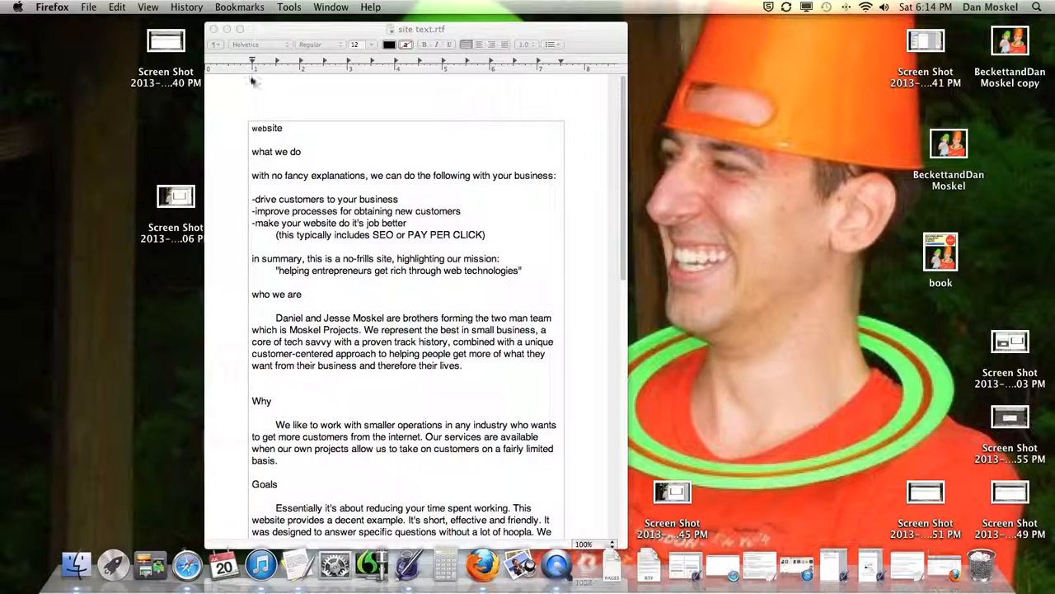
# Step: Copy the website text, from 'what we do' downward, in the site text document
pyautogui.click(429, 180)
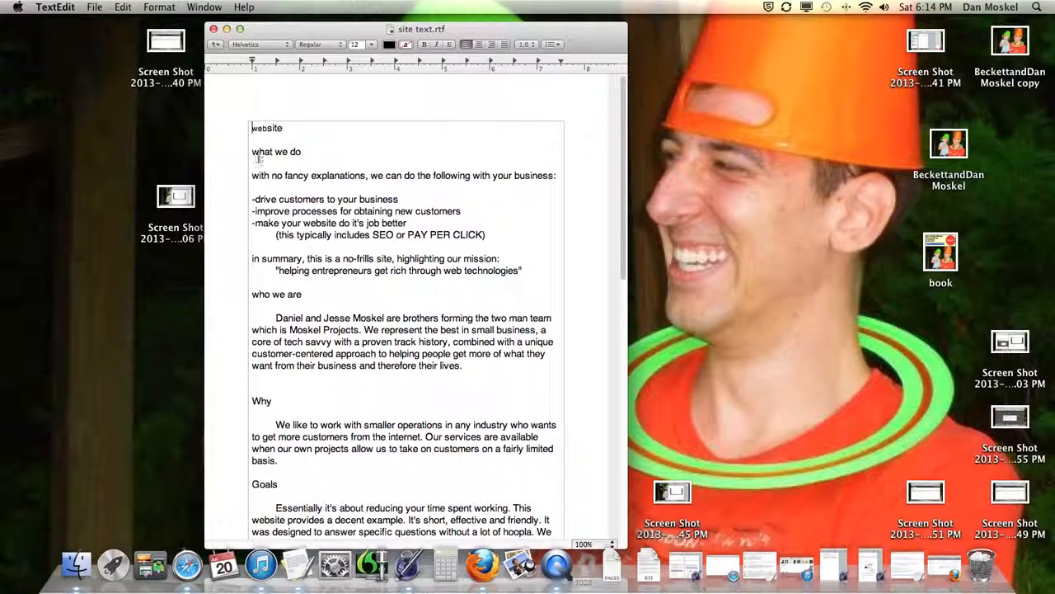
pyautogui.moveTo(250, 151); pyautogui.dragTo(536, 274)
pyautogui.scroll(5, 324, 207)
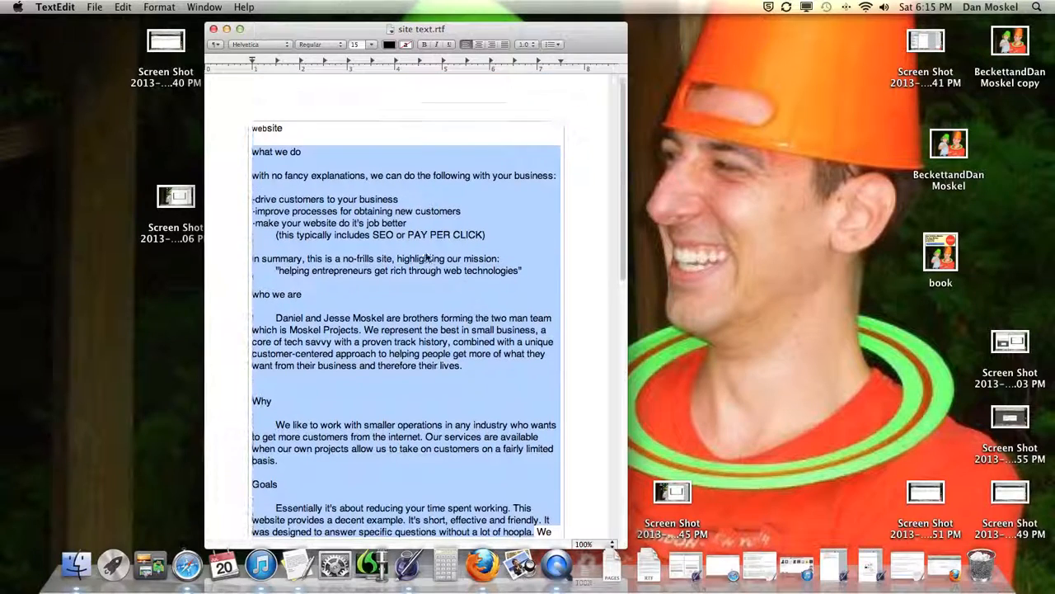
pyautogui.rightClick(324, 211)
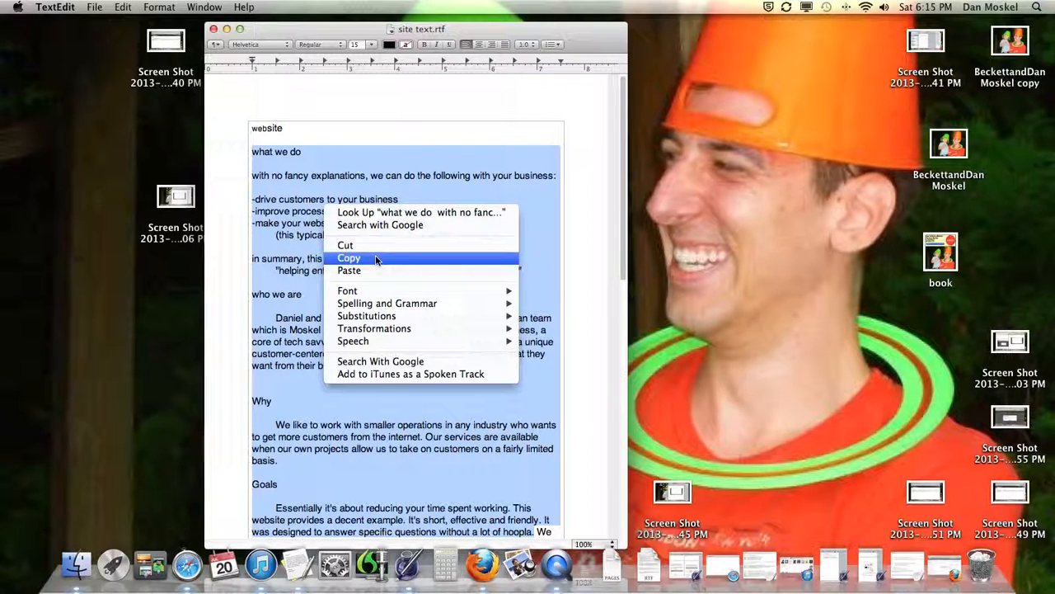
pyautogui.click(373, 257)
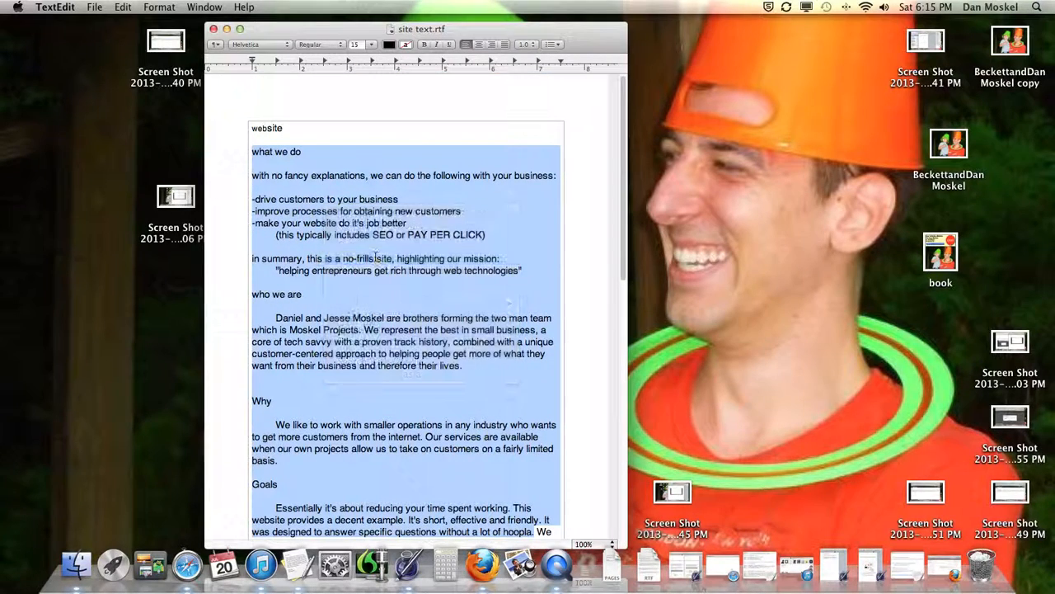
# Step: Paste the text into a new TextEdit document and convert it to plain text
pyautogui.rightClick(301, 564)
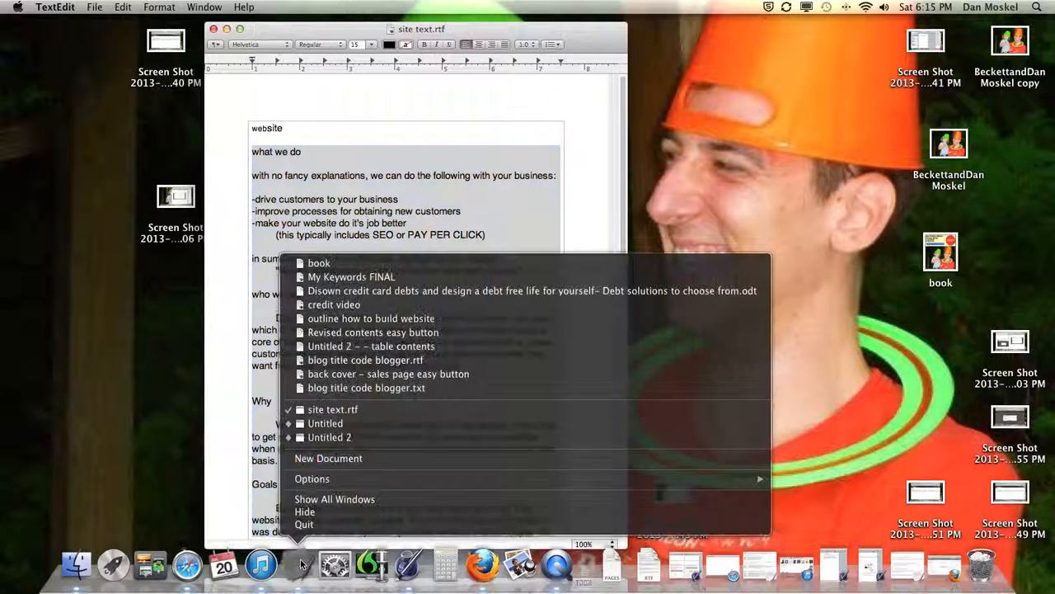
pyautogui.click(337, 461)
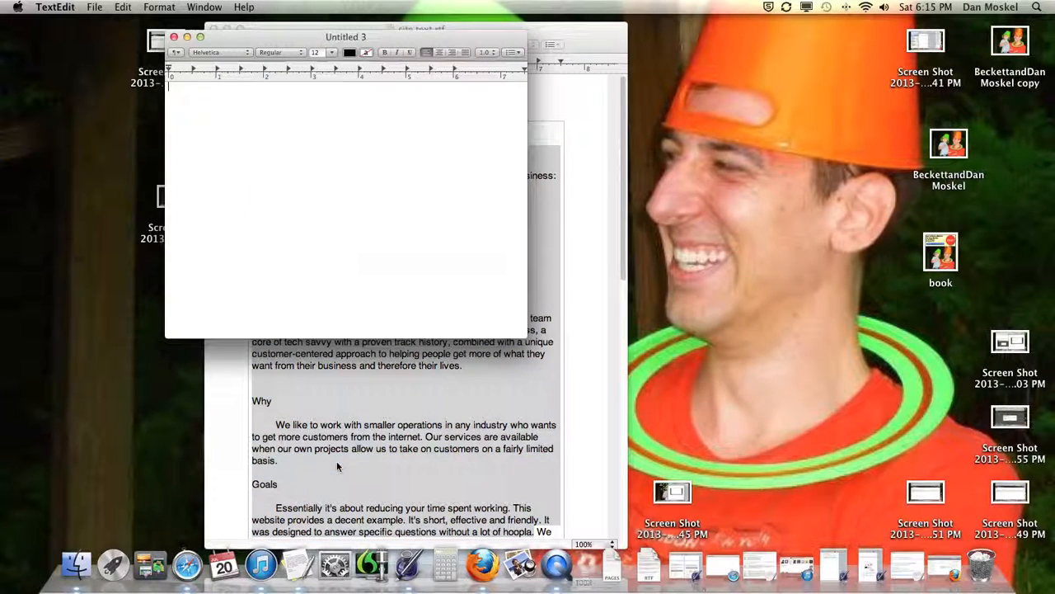
pyautogui.press('super+v')
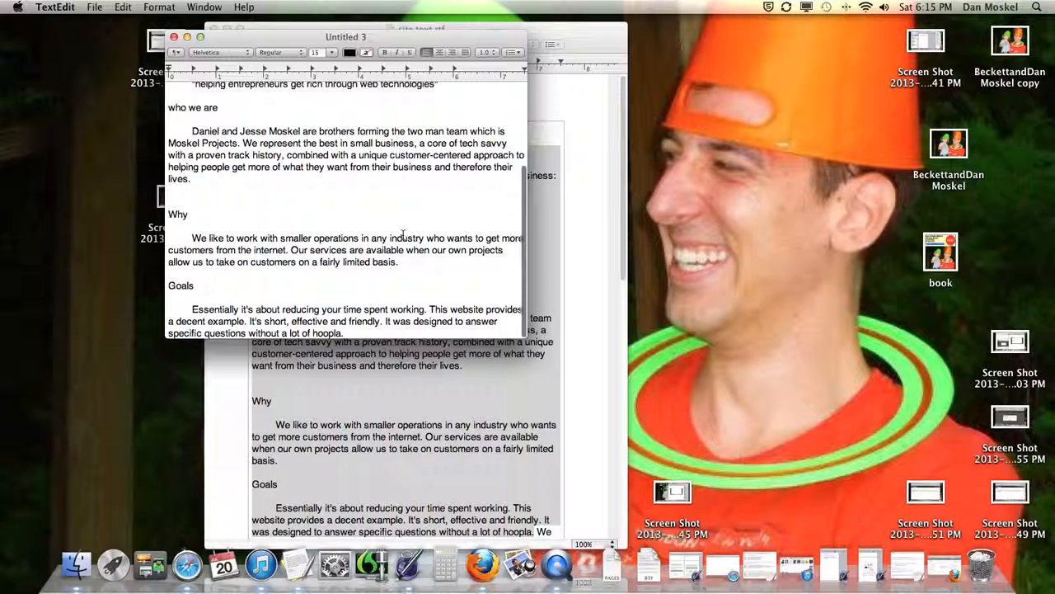
pyautogui.press('super+a')
pyautogui.click(172, 7)
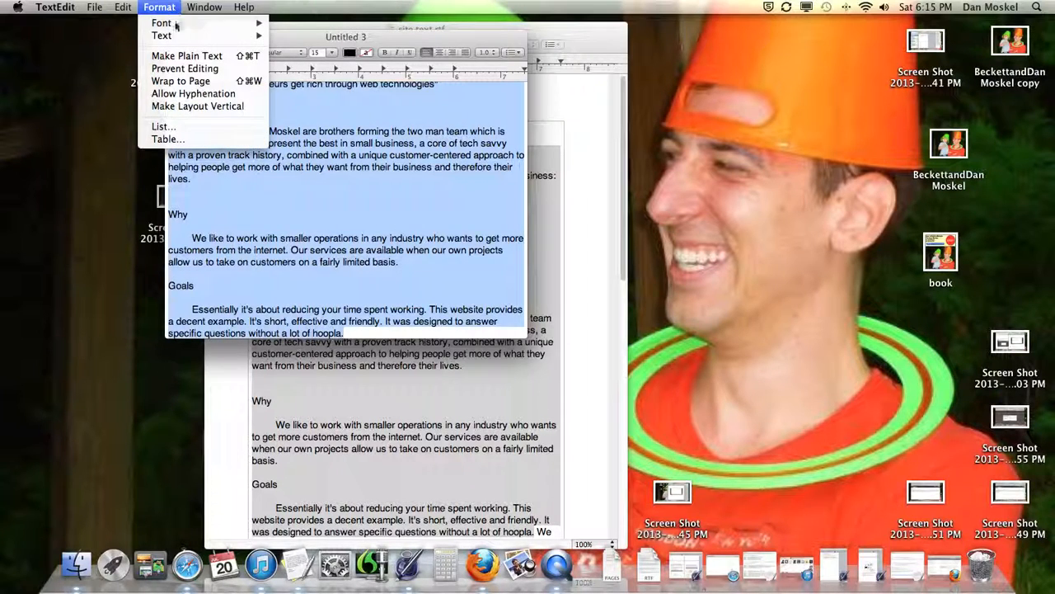
pyautogui.click(188, 60)
pyautogui.click(445, 130)
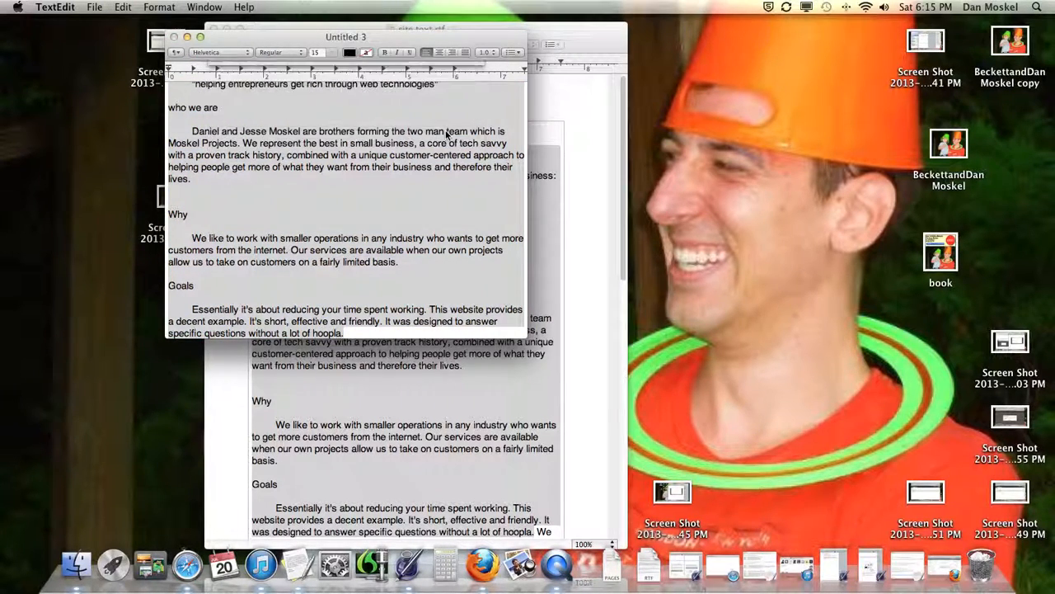
# Step: Switch the notes to rich text and back to plain text
pyautogui.scroll(1, 409, 144)
pyautogui.moveTo(395, 39); pyautogui.dragTo(536, 45)
pyautogui.click(163, 8)
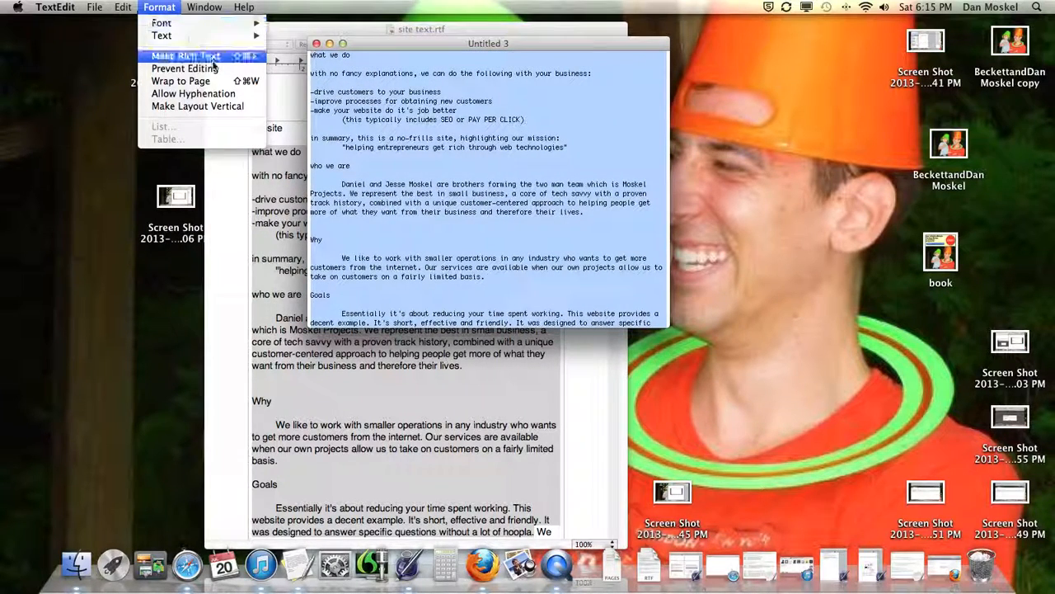
pyautogui.click(213, 59)
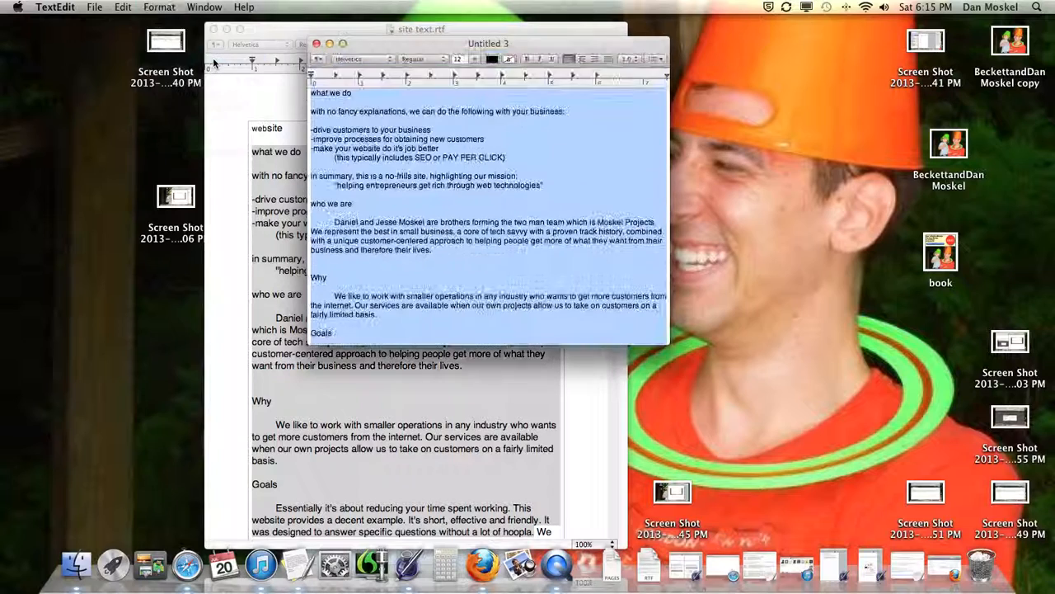
pyautogui.click(159, 8)
pyautogui.click(193, 63)
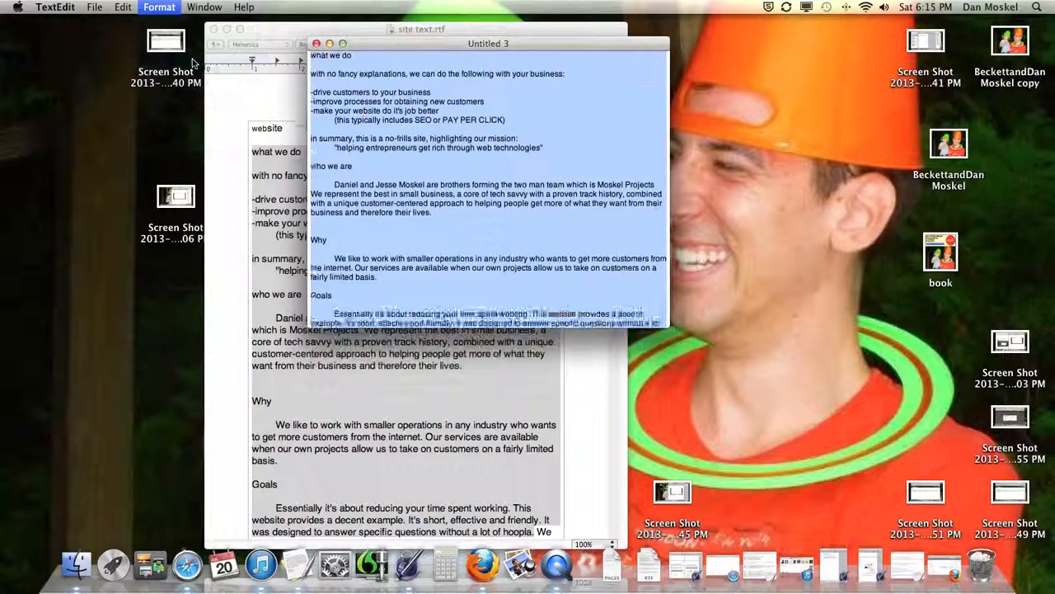
# Step: Copy the plain-text site content and return to Blogger's new-post editor
pyautogui.scroll(-1, 421, 117)
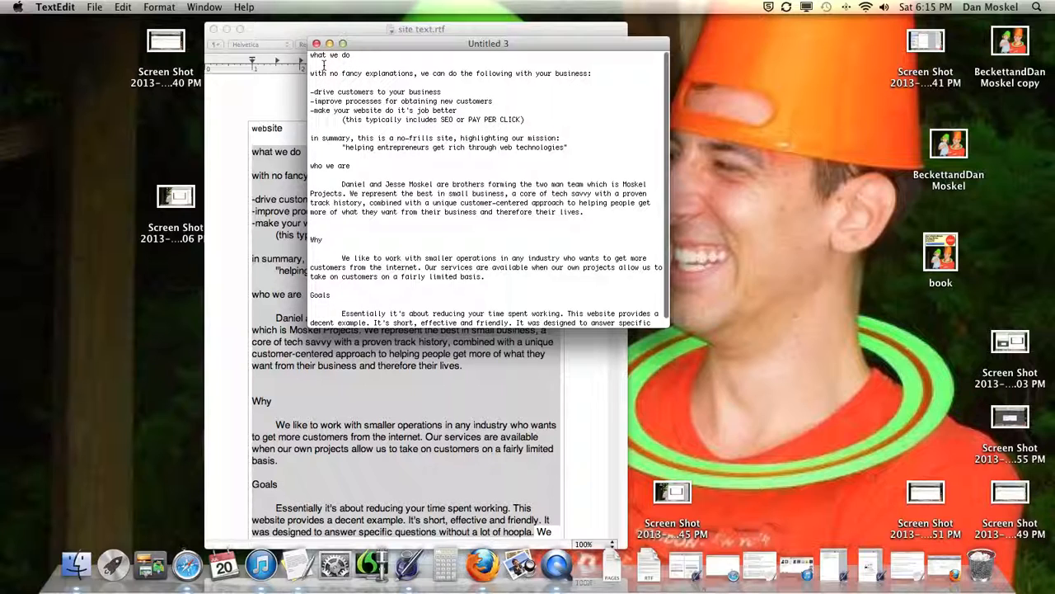
pyautogui.moveTo(311, 57); pyautogui.dragTo(464, 356)
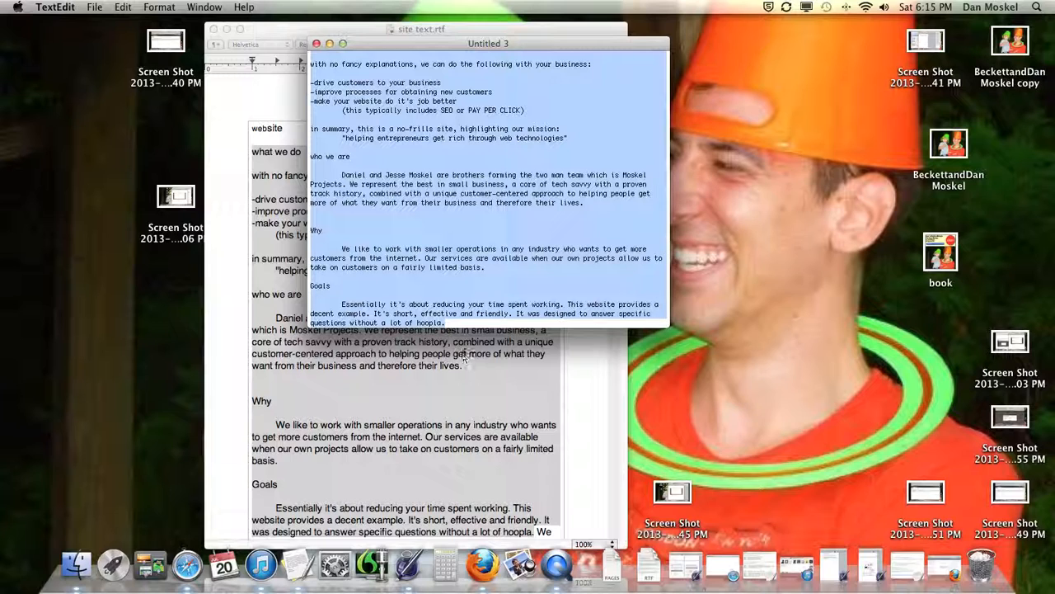
pyautogui.rightClick(432, 195)
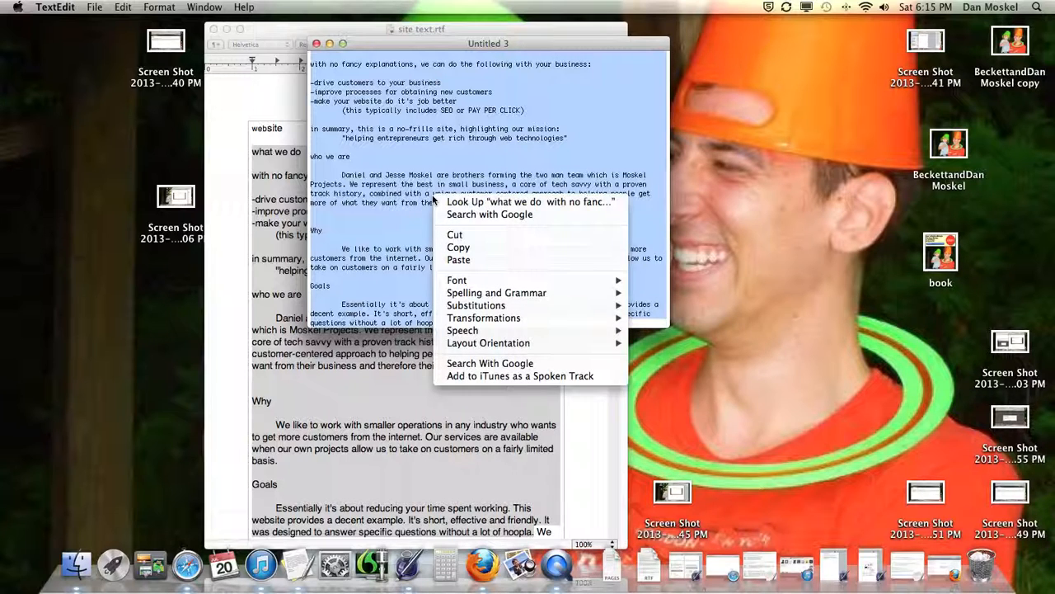
pyautogui.click(478, 248)
pyautogui.click(944, 565)
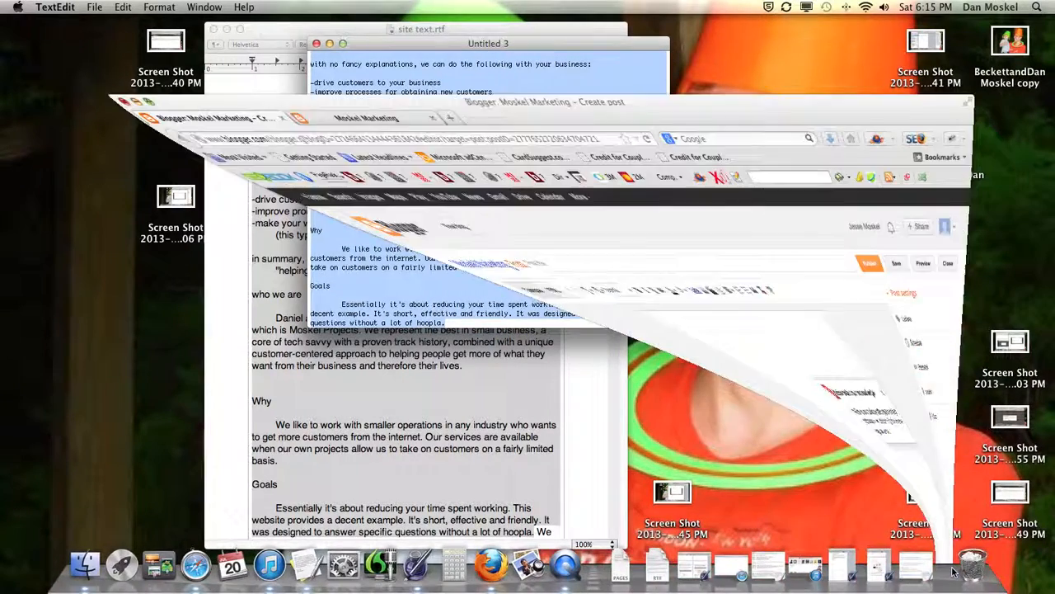
pyautogui.click(394, 181)
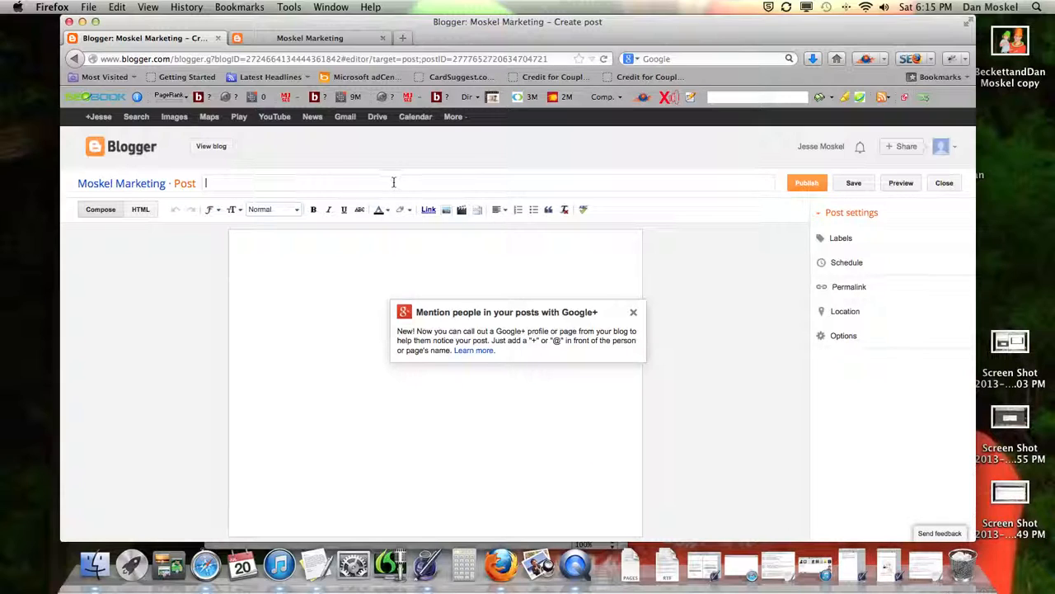
# Step: Title the post 'Home Page' and paste the site text as its body
pyautogui.write('Home Page')
pyautogui.press('super+v')
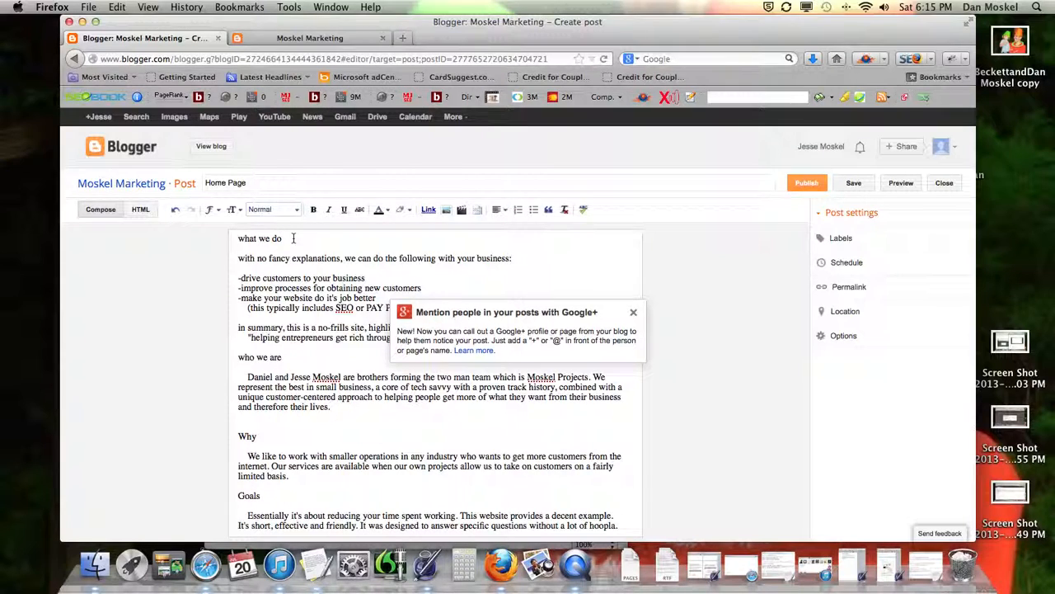
pyautogui.click(633, 311)
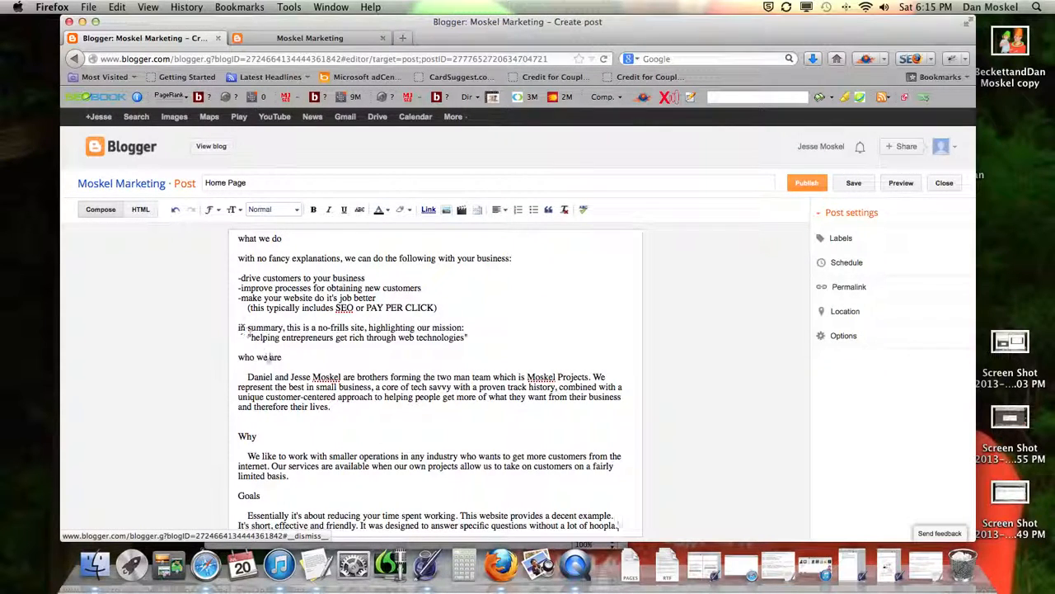
pyautogui.moveTo(287, 357); pyautogui.dragTo(220, 359)
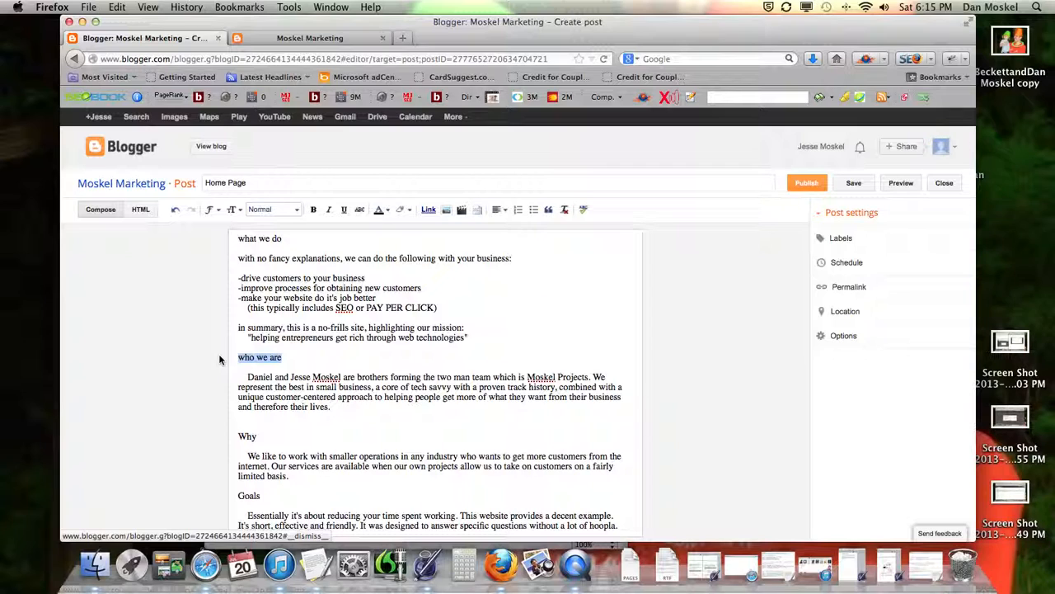
pyautogui.rightClick(264, 356)
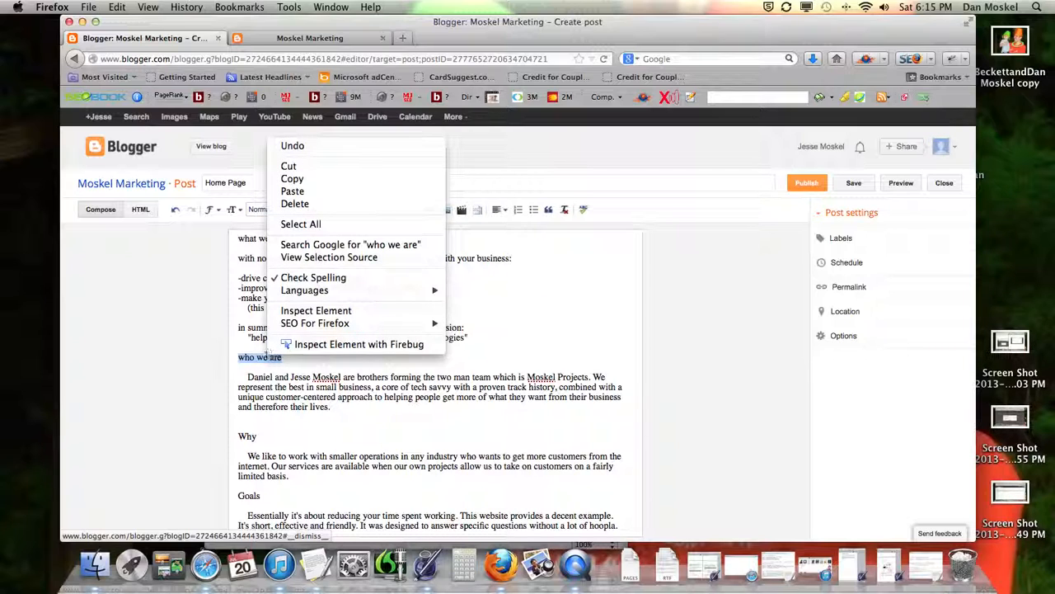
pyautogui.click(284, 373)
pyautogui.click(290, 381)
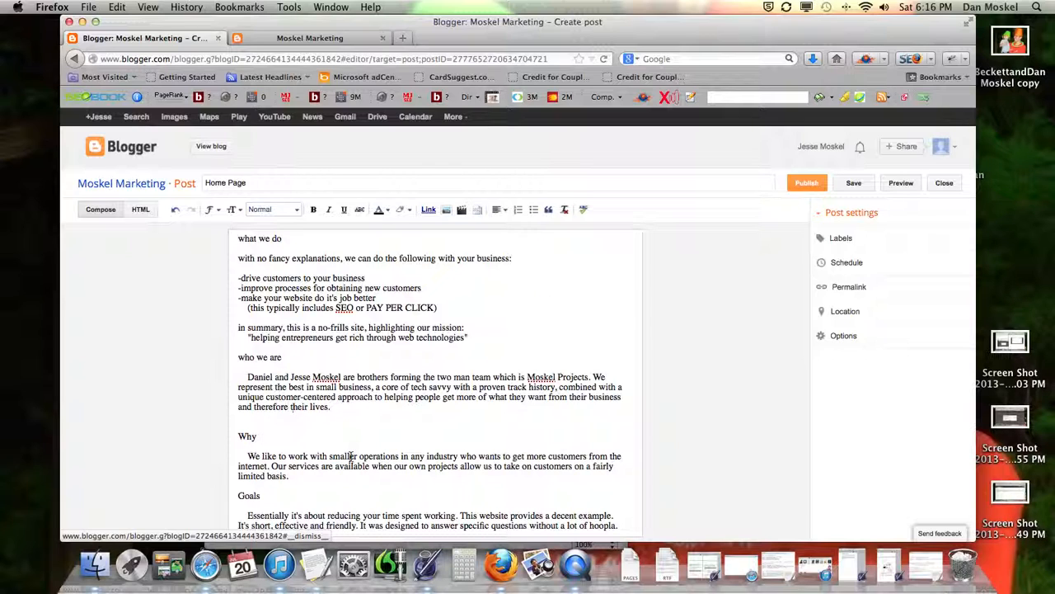
# Step: Expand the Labels, Schedule, Permalink, Location and Options post settings, refusing location sharing
pyautogui.click(841, 239)
pyautogui.click(848, 351)
pyautogui.click(849, 342)
pyautogui.click(851, 376)
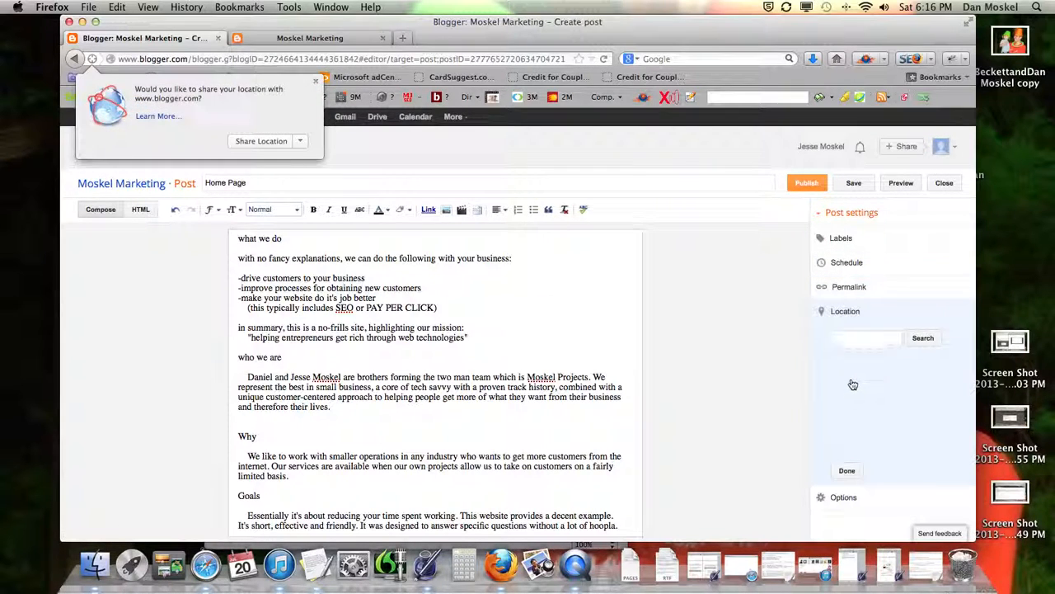
pyautogui.click(843, 497)
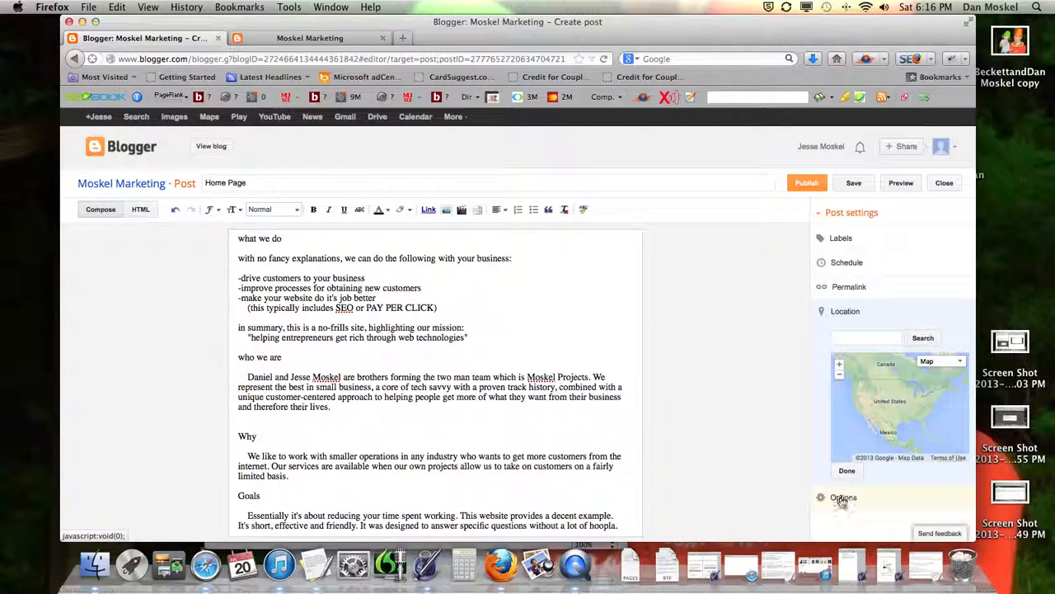
pyautogui.click(842, 498)
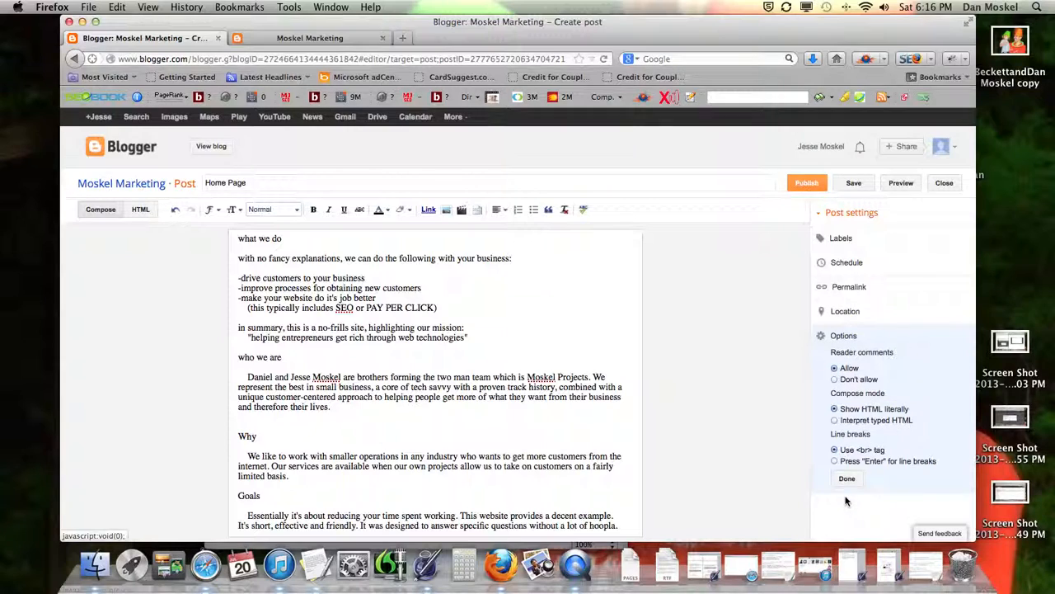
# Step: Publish the Home Page post without sharing it on Google+, then view it live
pyautogui.click(812, 186)
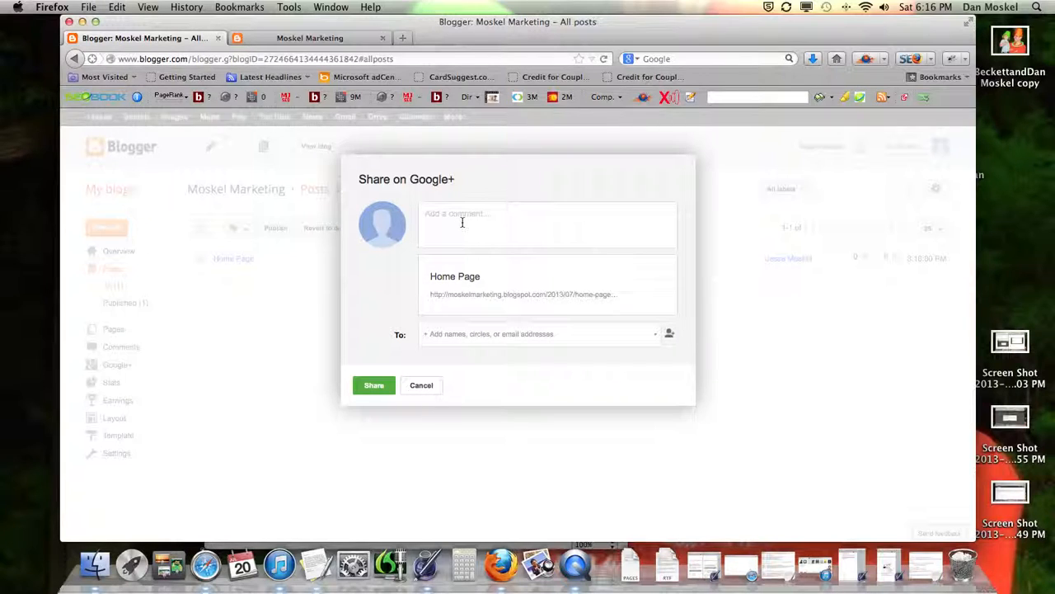
pyautogui.click(421, 385)
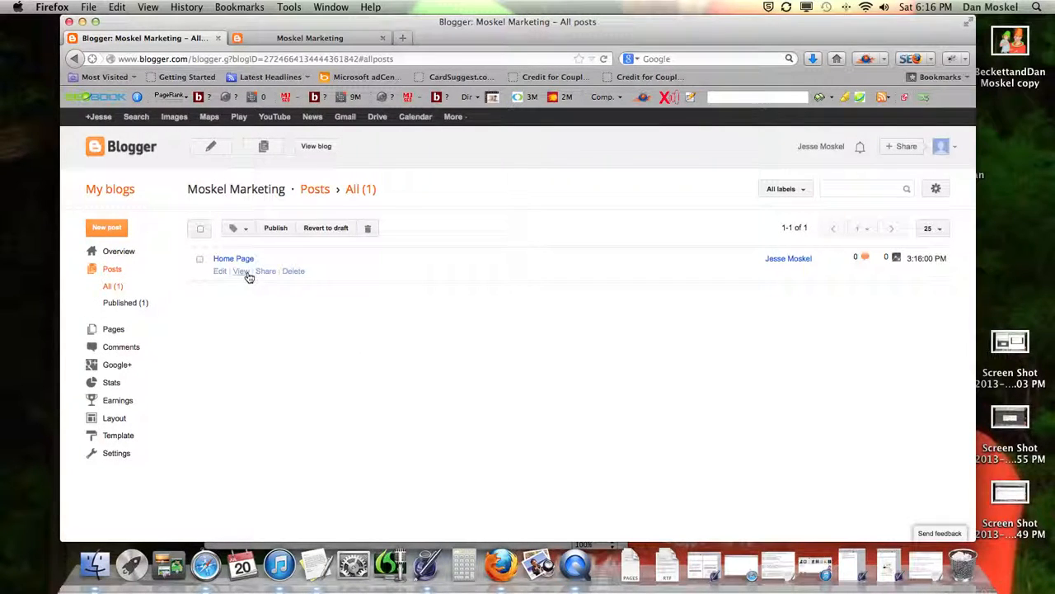
pyautogui.click(246, 273)
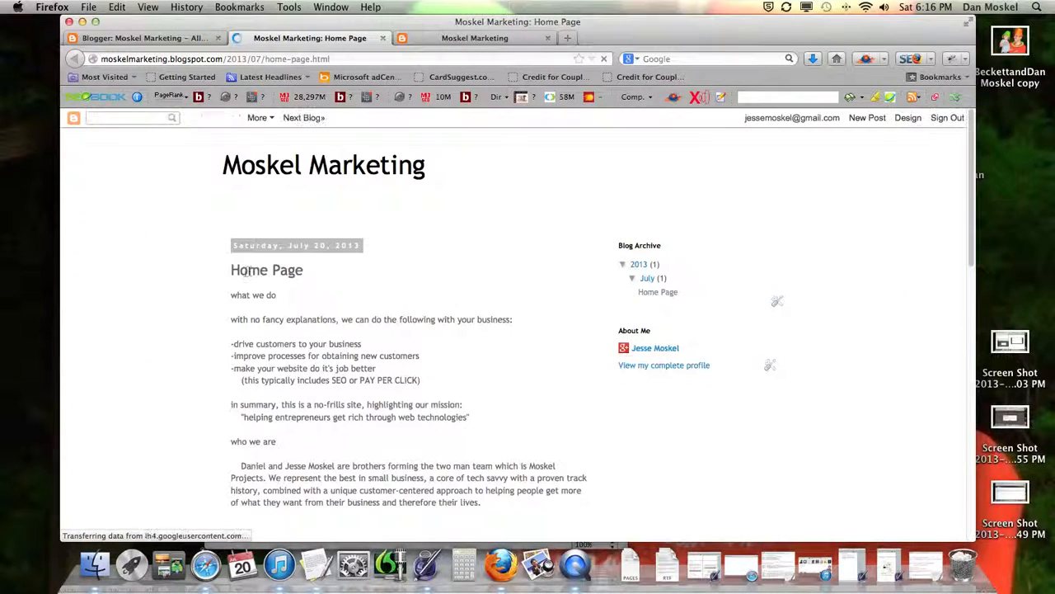
# Step: Scroll through the live Home Page post, then go back to the All posts tab
pyautogui.scroll(-10, 393, 261)
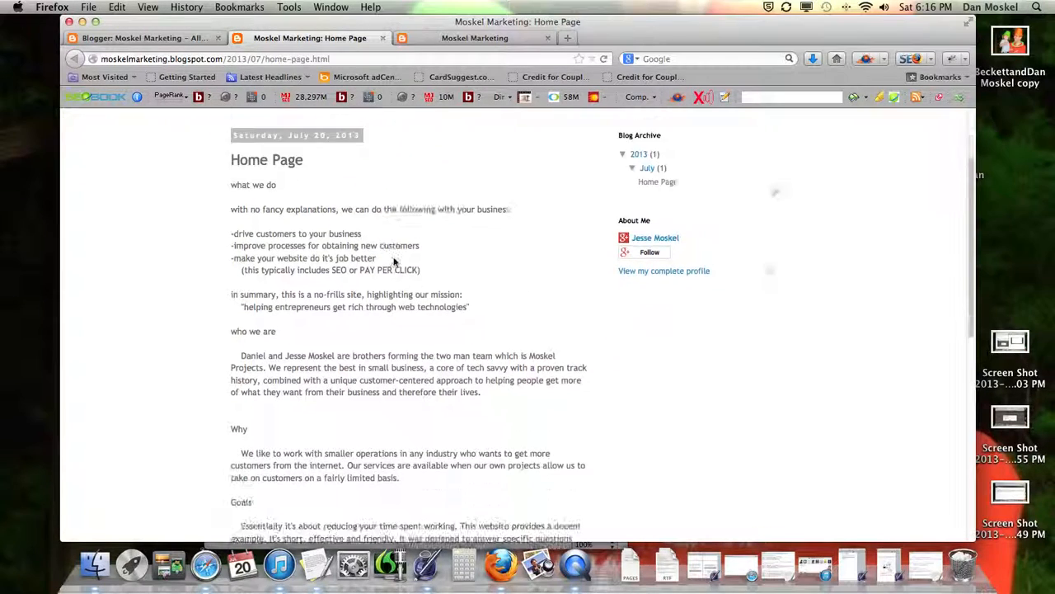
pyautogui.scroll(10, 394, 261)
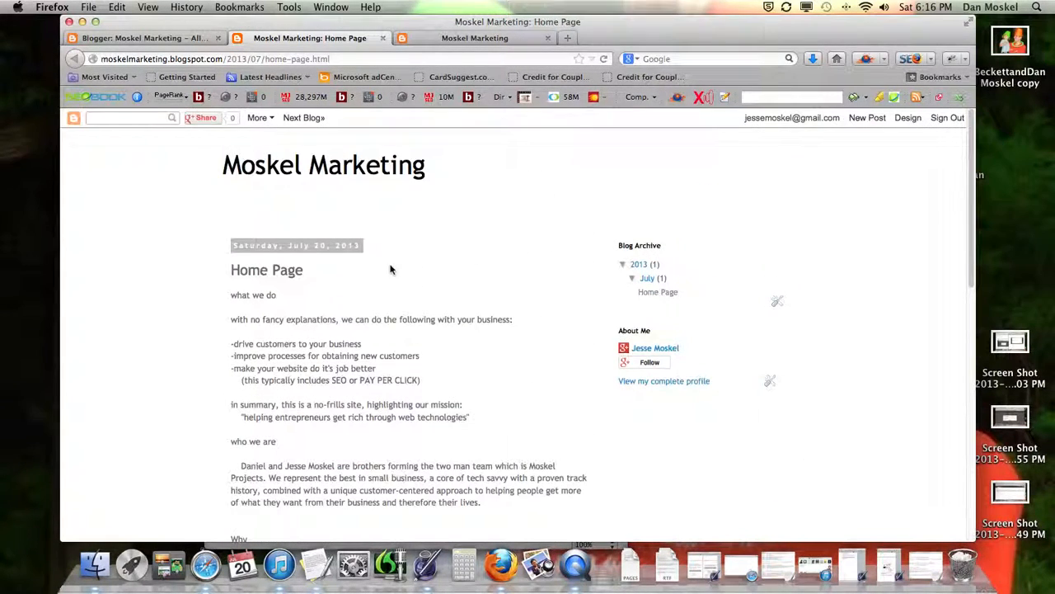
pyautogui.press('ctrl+super+Escape')
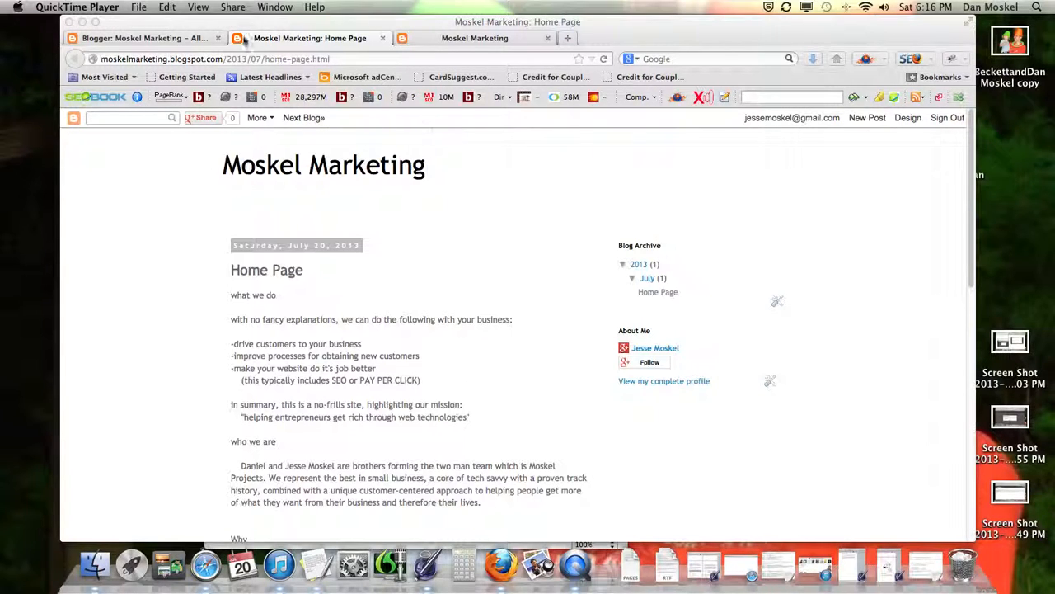
pyautogui.click(165, 39)
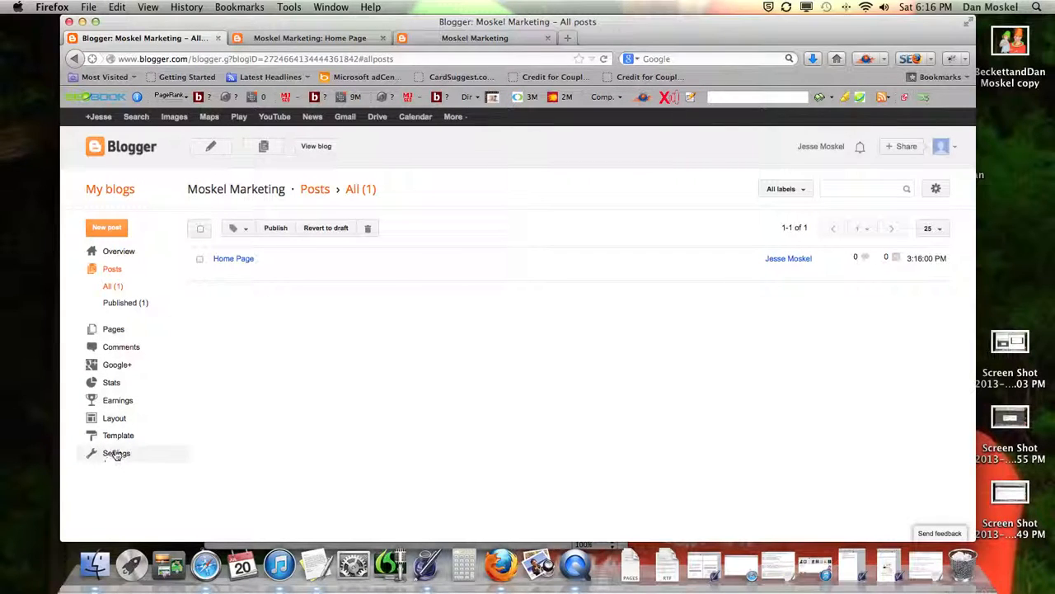
# Step: In Layout, set the Navbar gadget to Off and save it
pyautogui.click(114, 419)
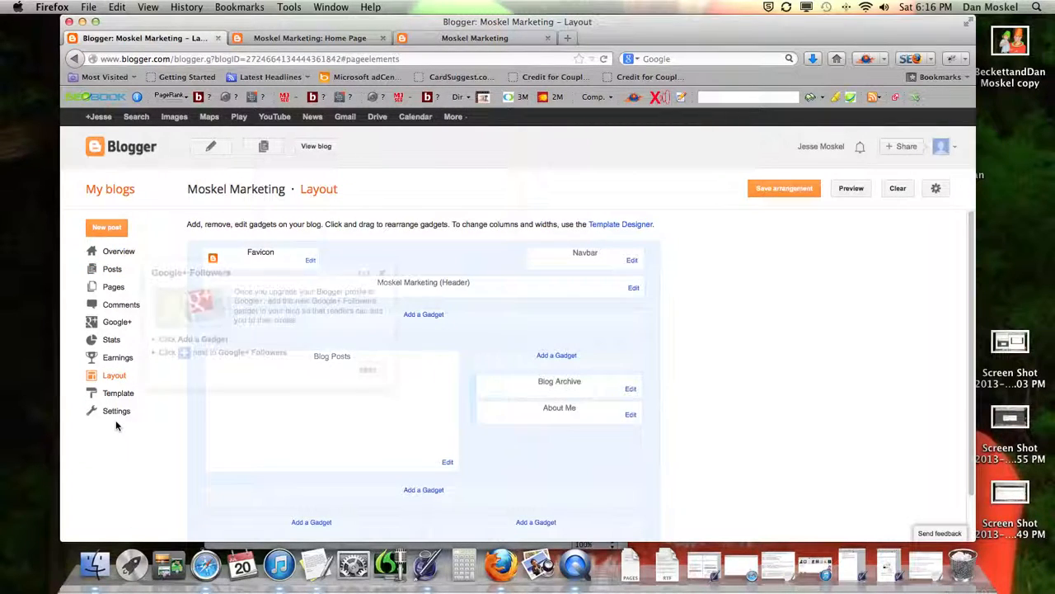
pyautogui.click(382, 278)
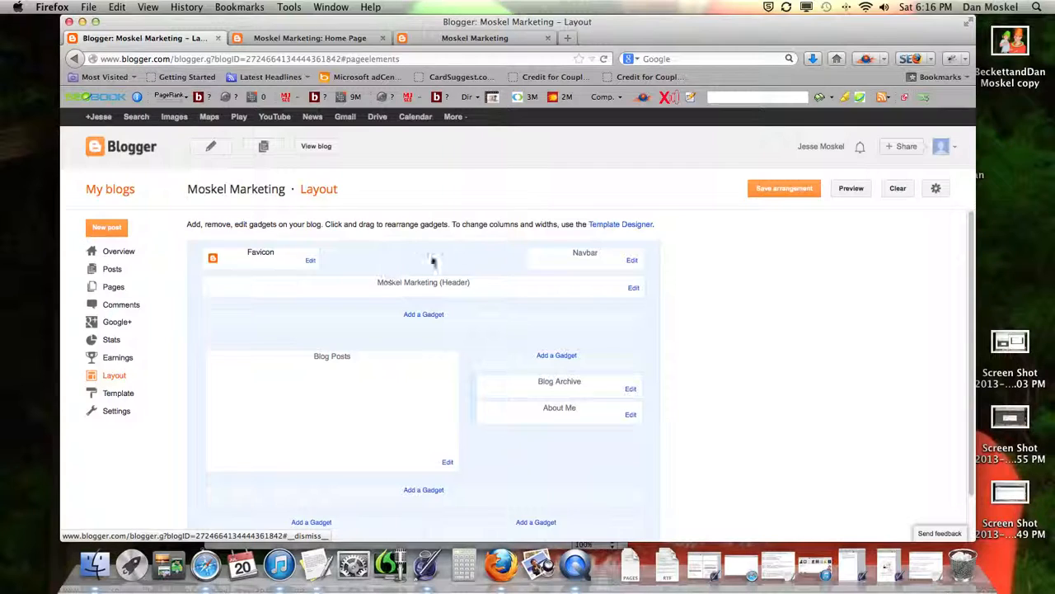
pyautogui.click(632, 261)
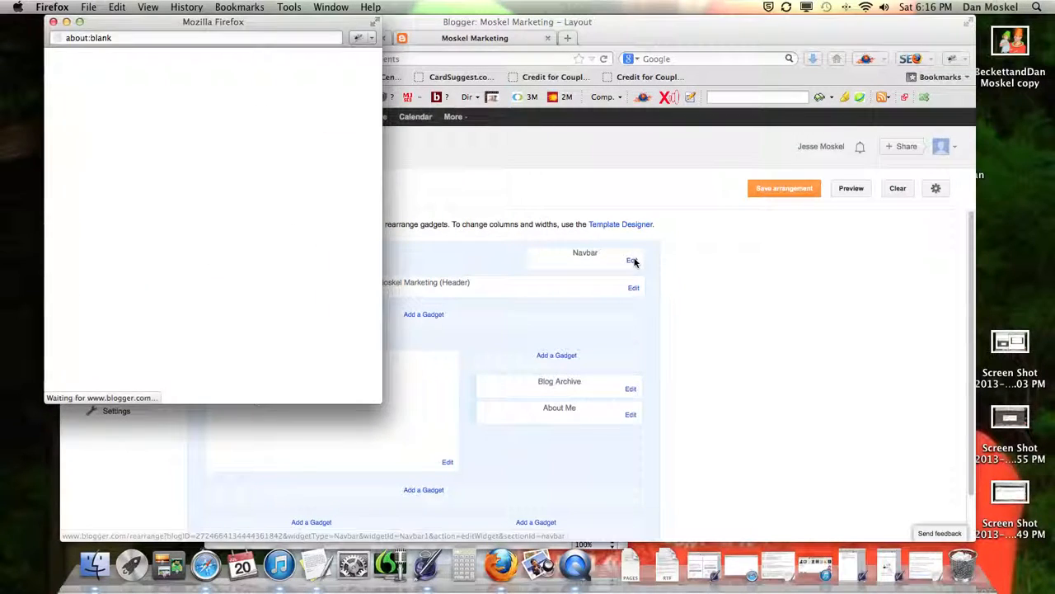
pyautogui.click(75, 368)
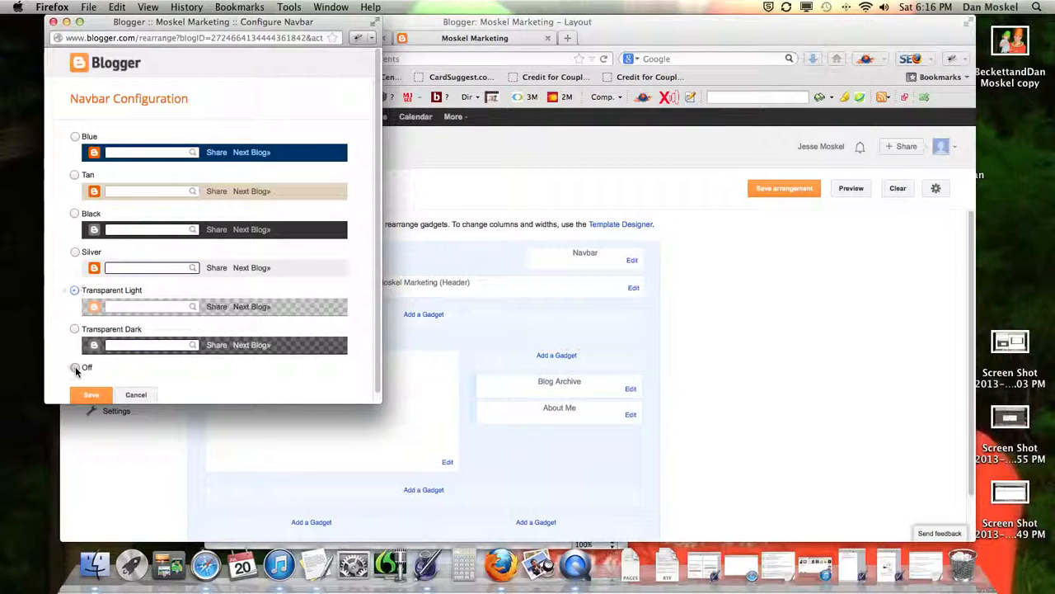
pyautogui.click(94, 395)
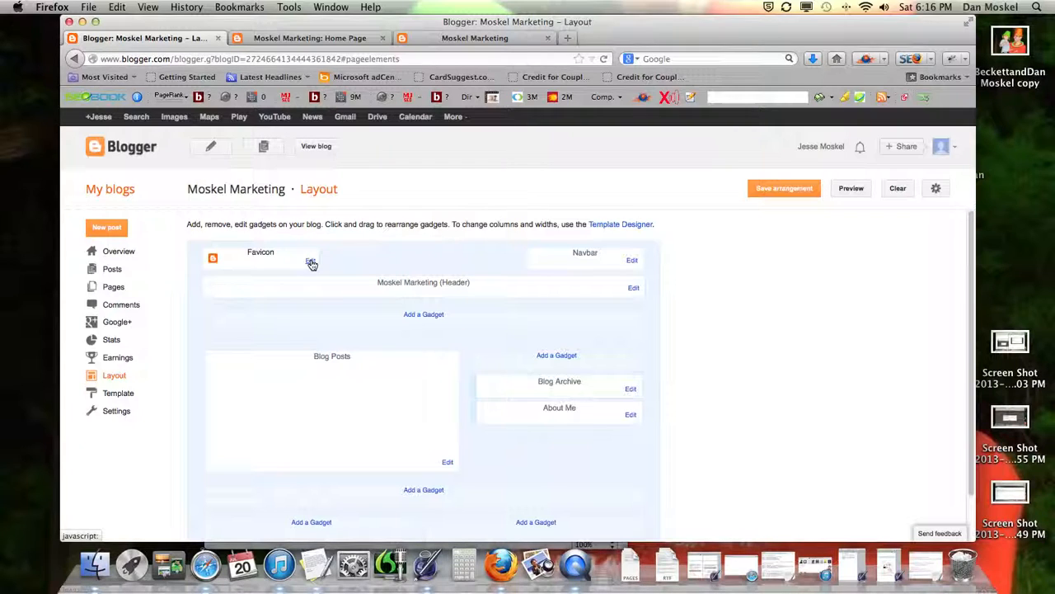
pyautogui.scroll(-2, 359, 276)
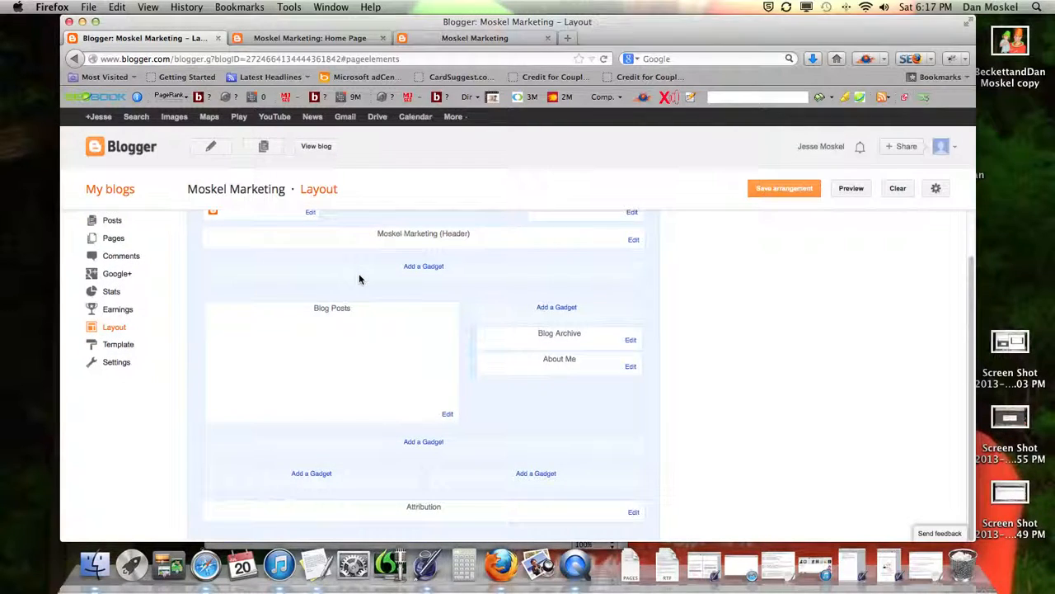
pyautogui.scroll(2, 359, 280)
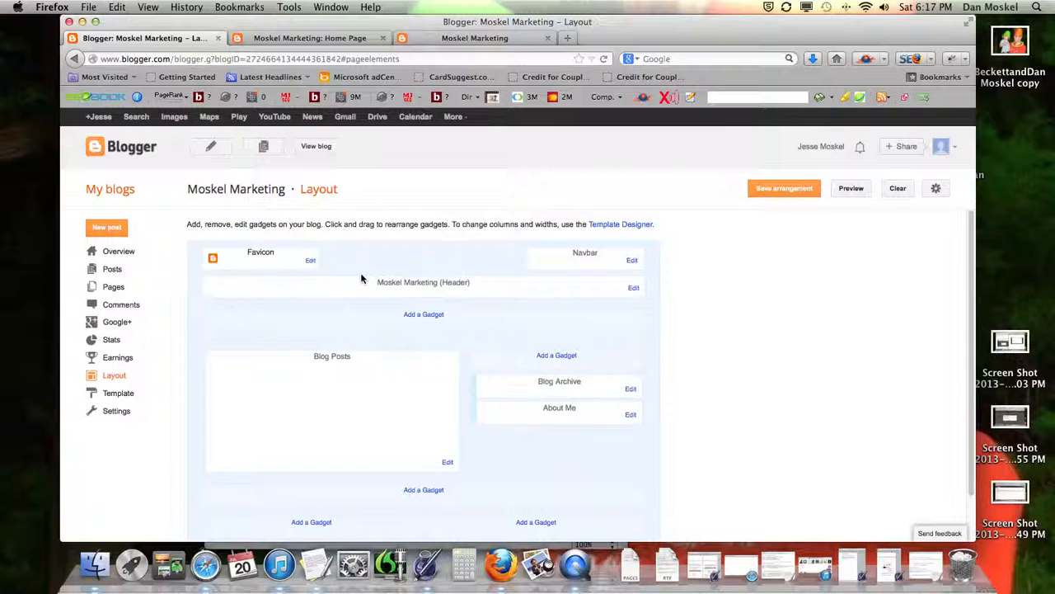
# Step: Close the favicon popup without choosing a file, save the arrangement, and view the Home Page post
pyautogui.click(310, 262)
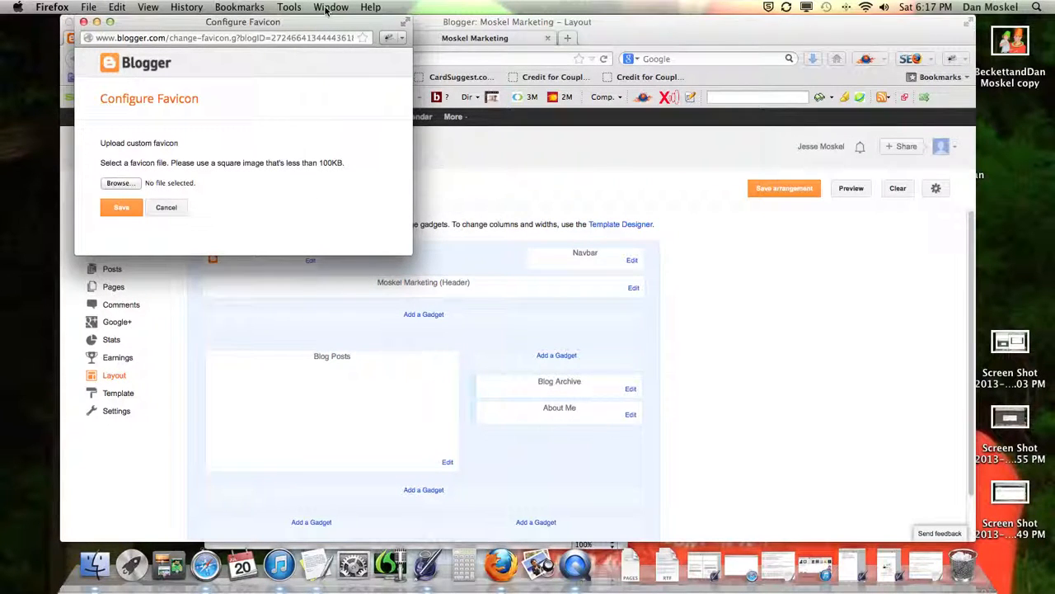
pyautogui.moveTo(311, 25); pyautogui.dragTo(342, 121)
pyautogui.click(216, 312)
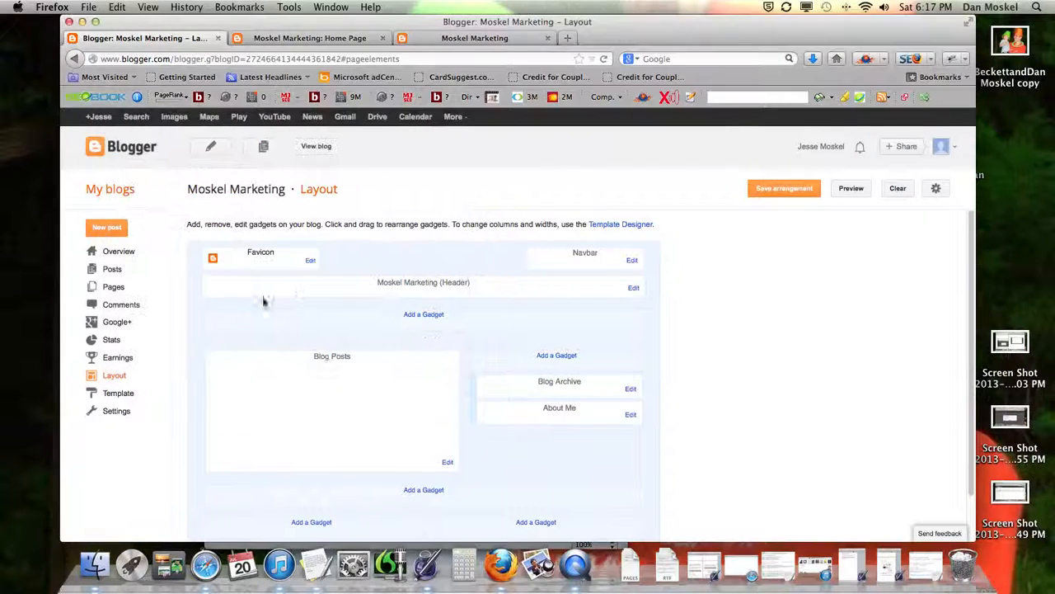
pyautogui.click(787, 187)
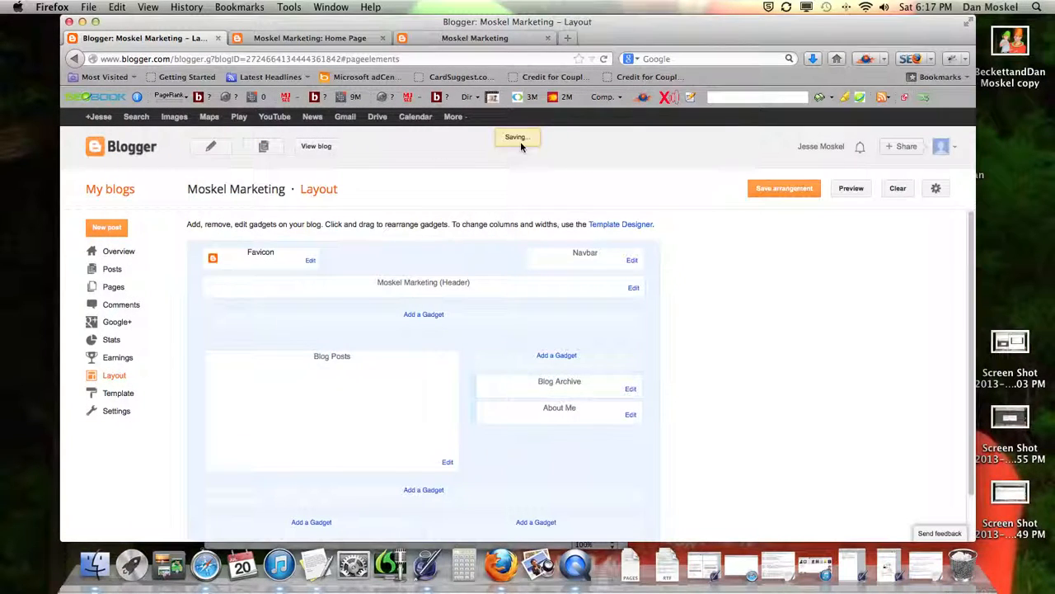
pyautogui.click(328, 153)
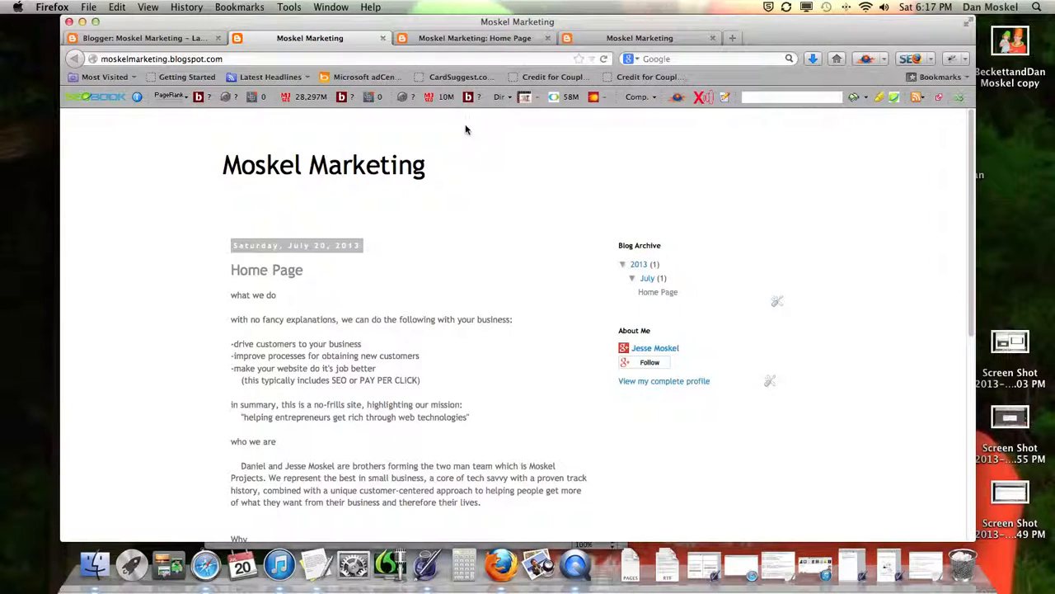
pyautogui.click(476, 42)
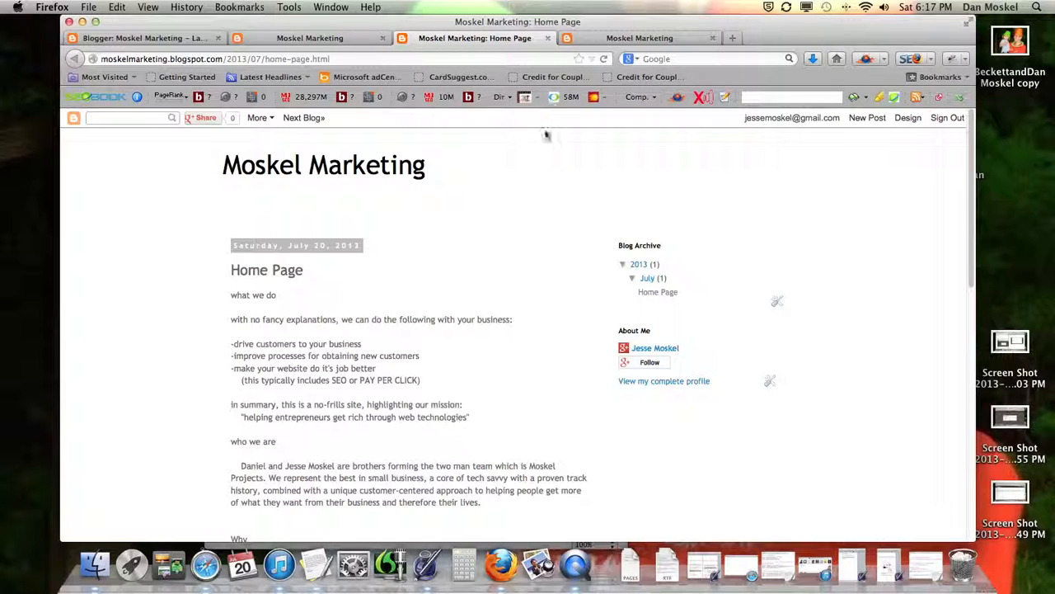
# Step: Create a new Untitled Pages document from the Blank template
pyautogui.rightClick(426, 567)
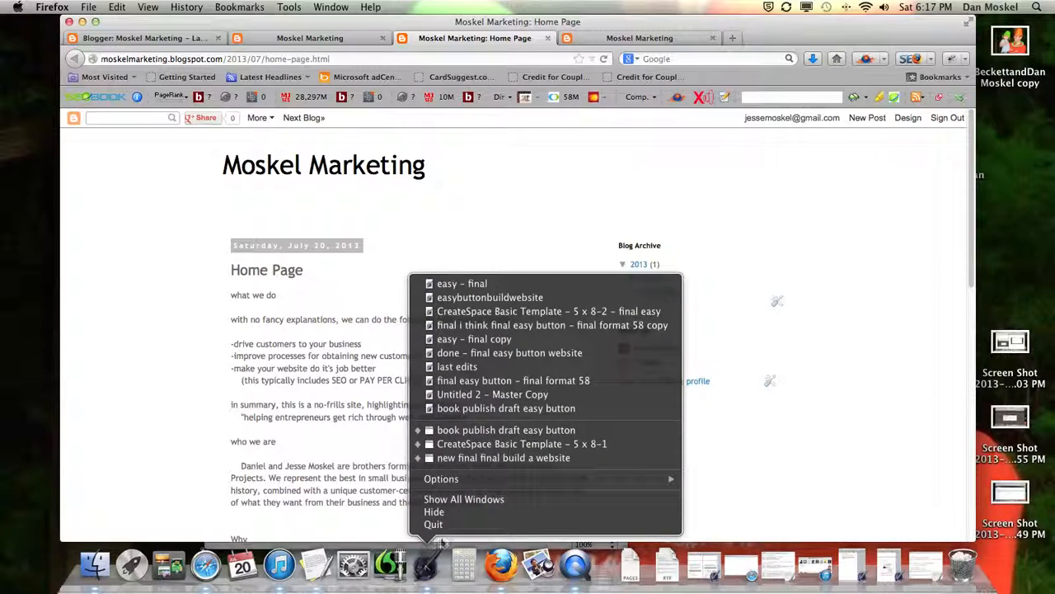
pyautogui.moveTo(464, 482)
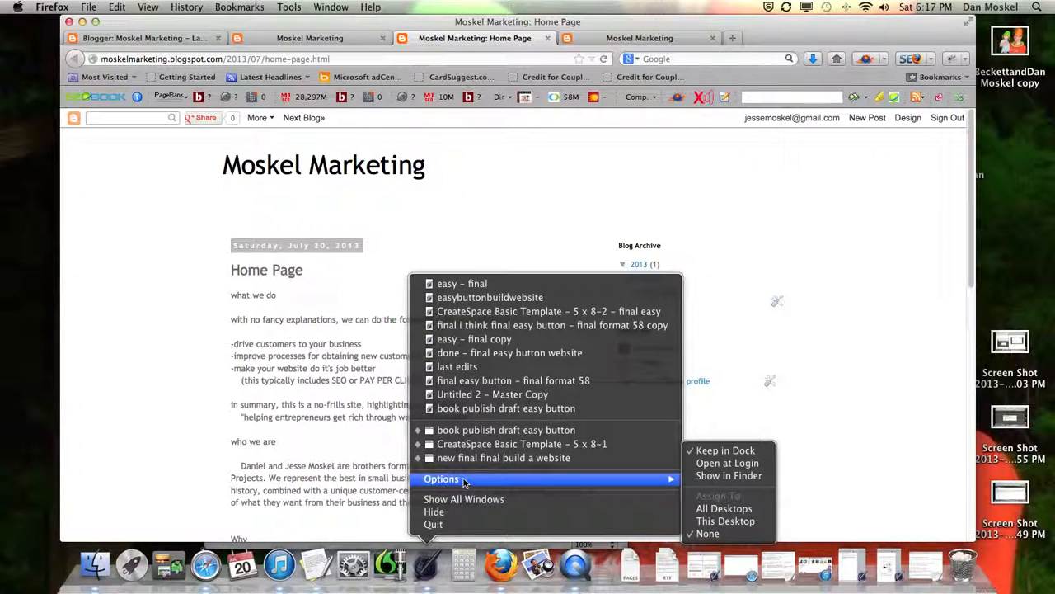
pyautogui.click(427, 566)
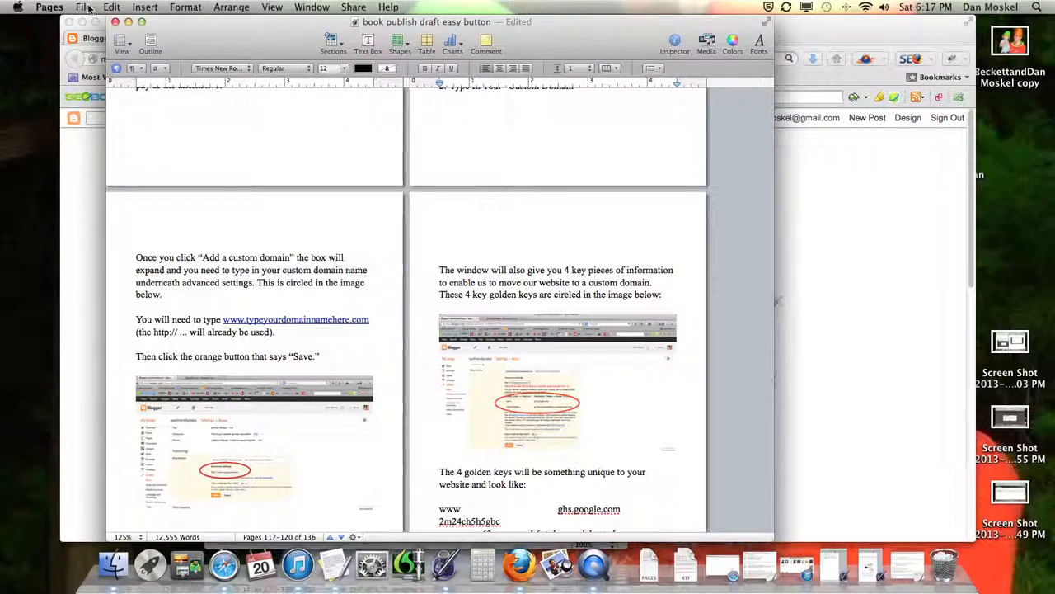
pyautogui.click(85, 7)
pyautogui.click(93, 22)
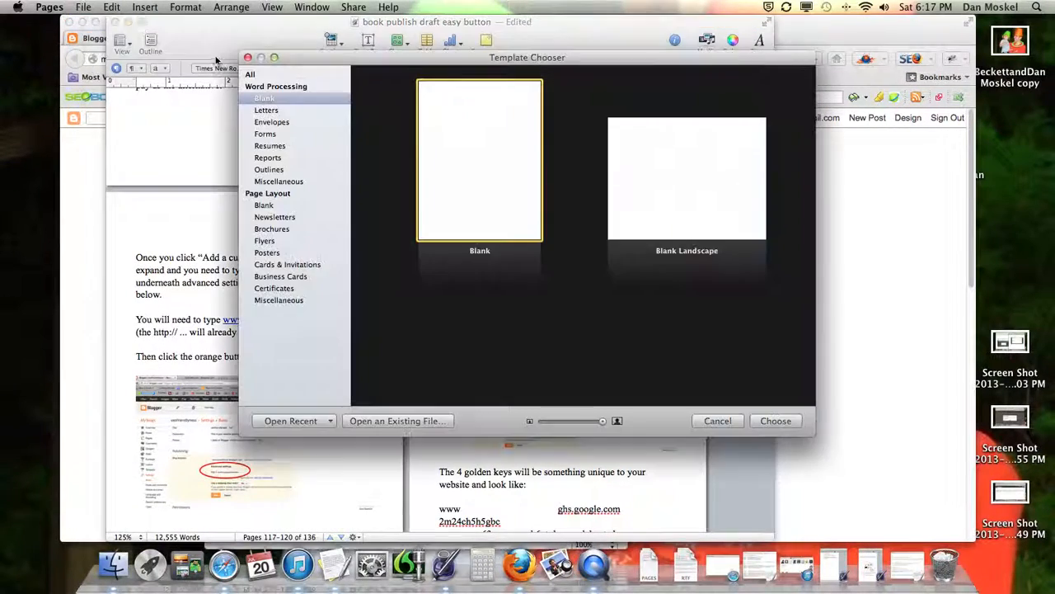
pyautogui.click(778, 421)
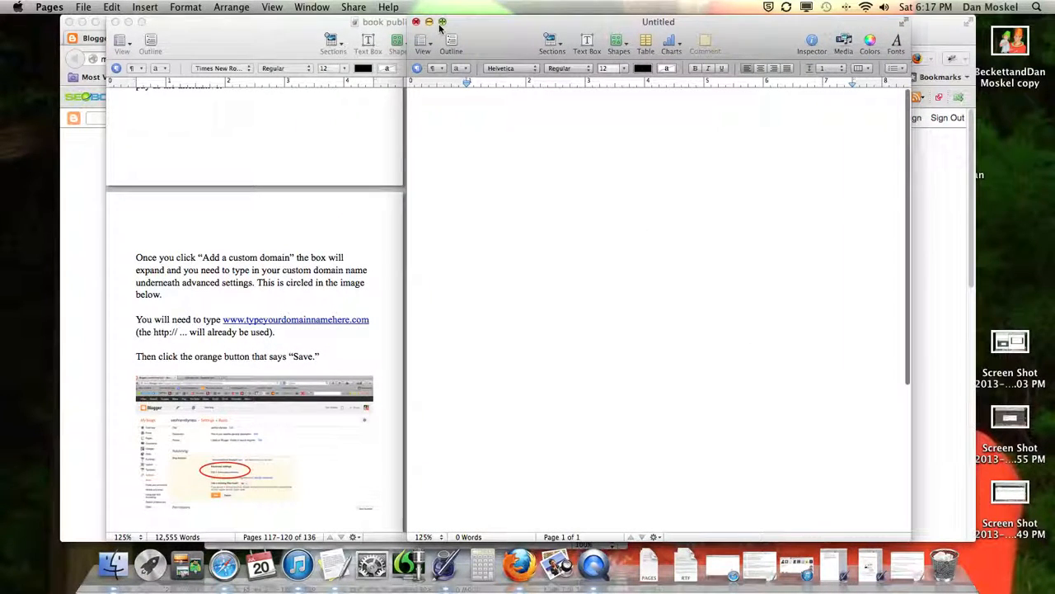
pyautogui.click(618, 43)
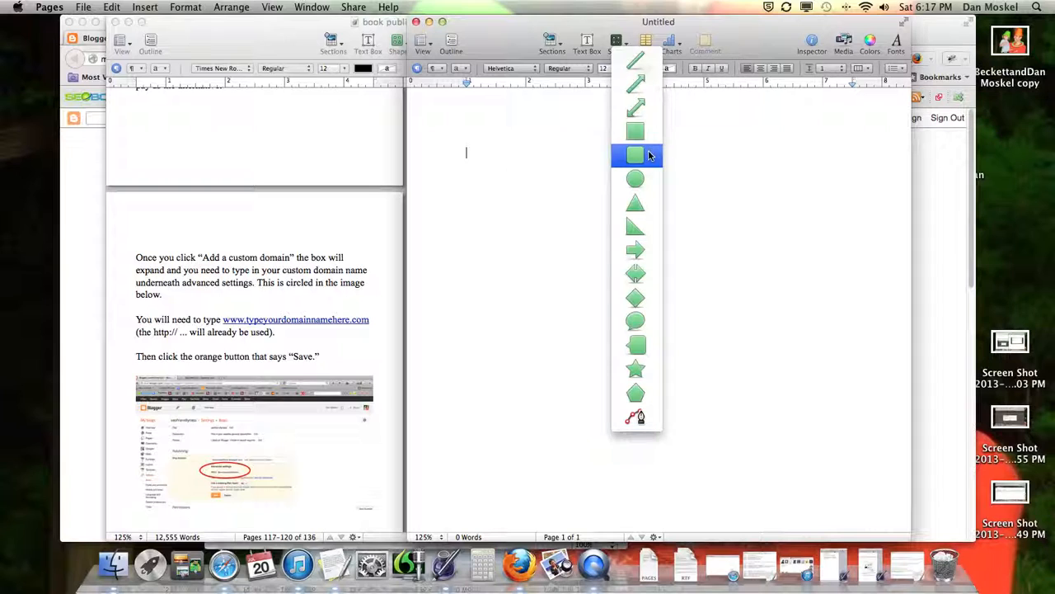
# Step: Insert a rounded square shape and fill it with blue
pyautogui.click(649, 154)
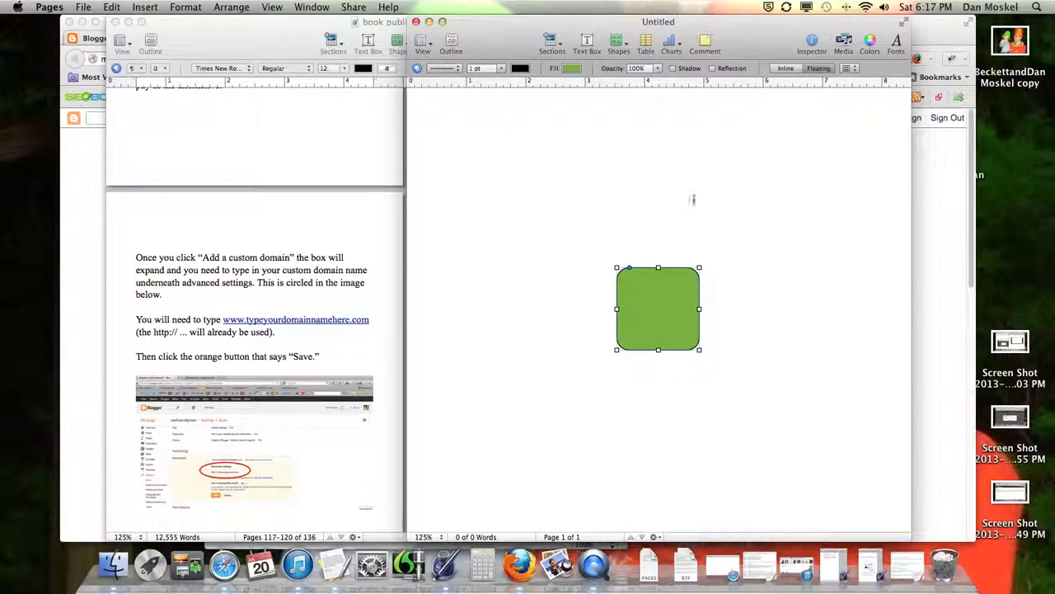
pyautogui.click(571, 67)
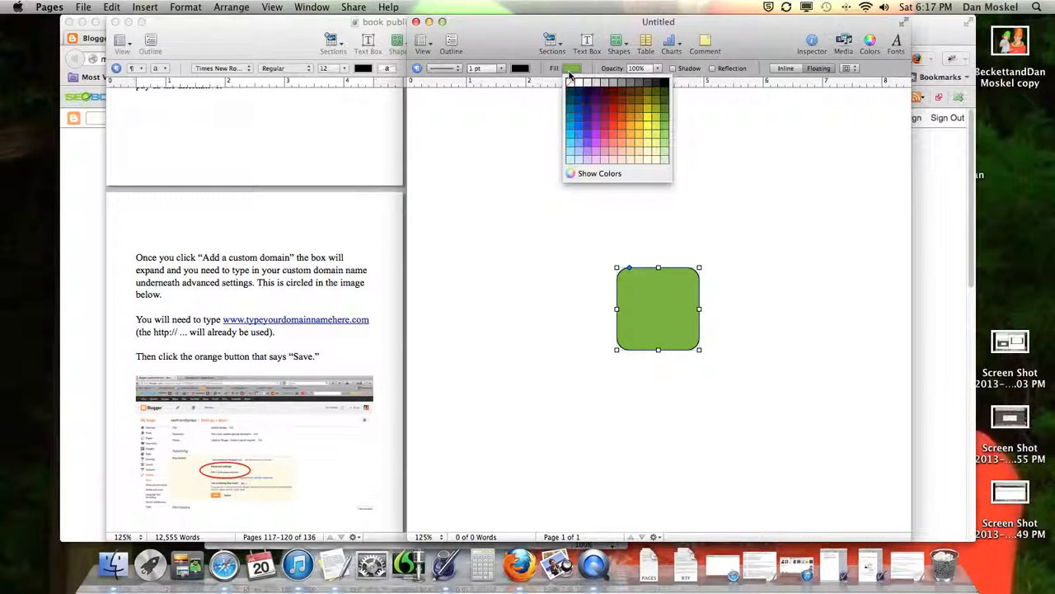
pyautogui.click(579, 126)
# Step: Add a narrow text box containing the letter M and centre it on the blue square
pyautogui.click(587, 43)
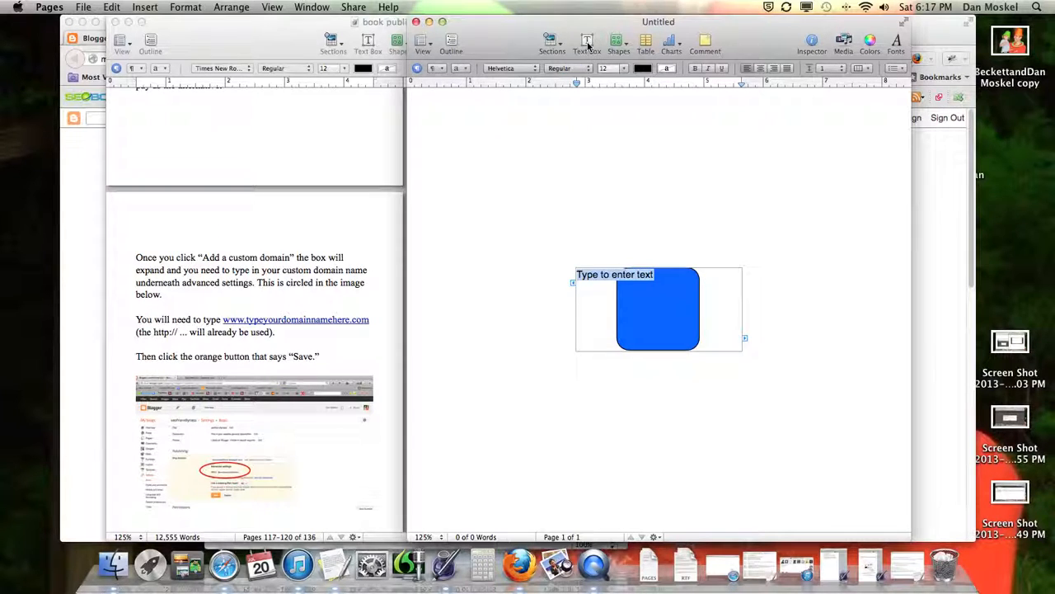
pyautogui.click(576, 319)
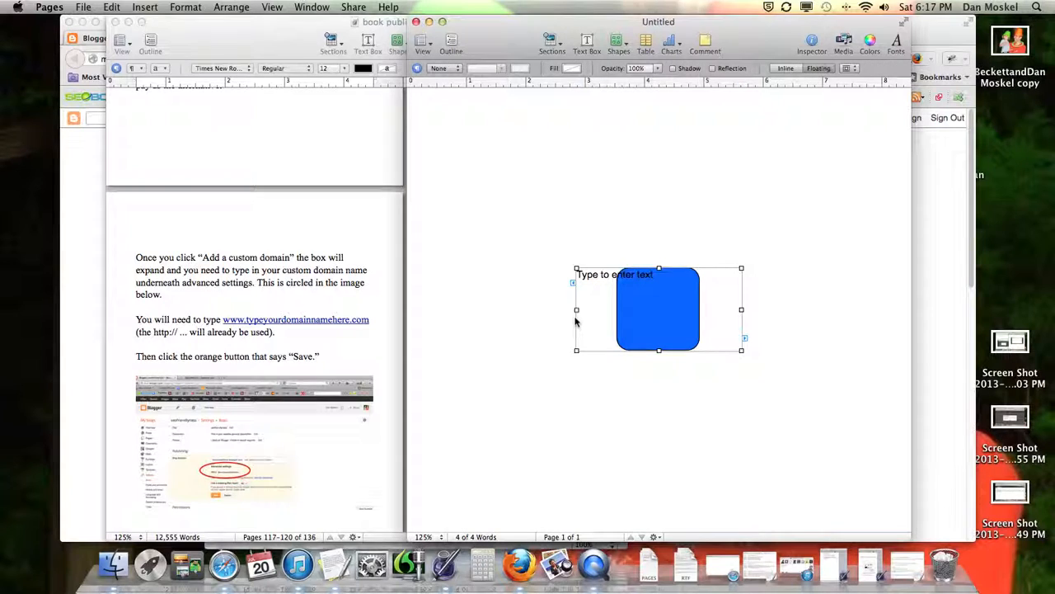
pyautogui.moveTo(577, 310); pyautogui.dragTo(650, 310)
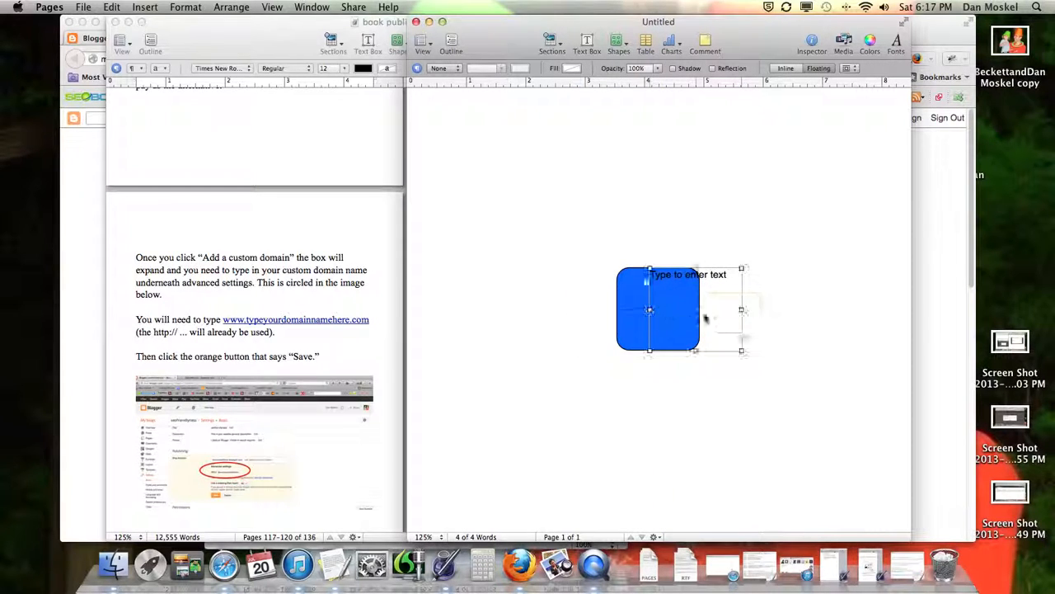
pyautogui.moveTo(742, 309); pyautogui.dragTo(689, 309)
pyautogui.moveTo(693, 350); pyautogui.dragTo(681, 315)
pyautogui.doubleClick(675, 310)
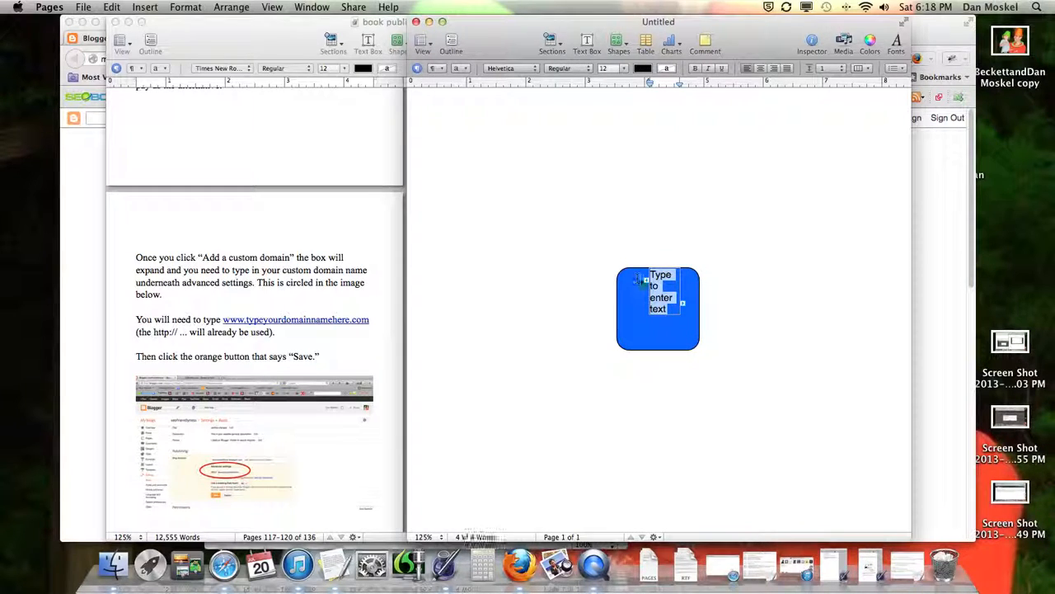
pyautogui.write('M')
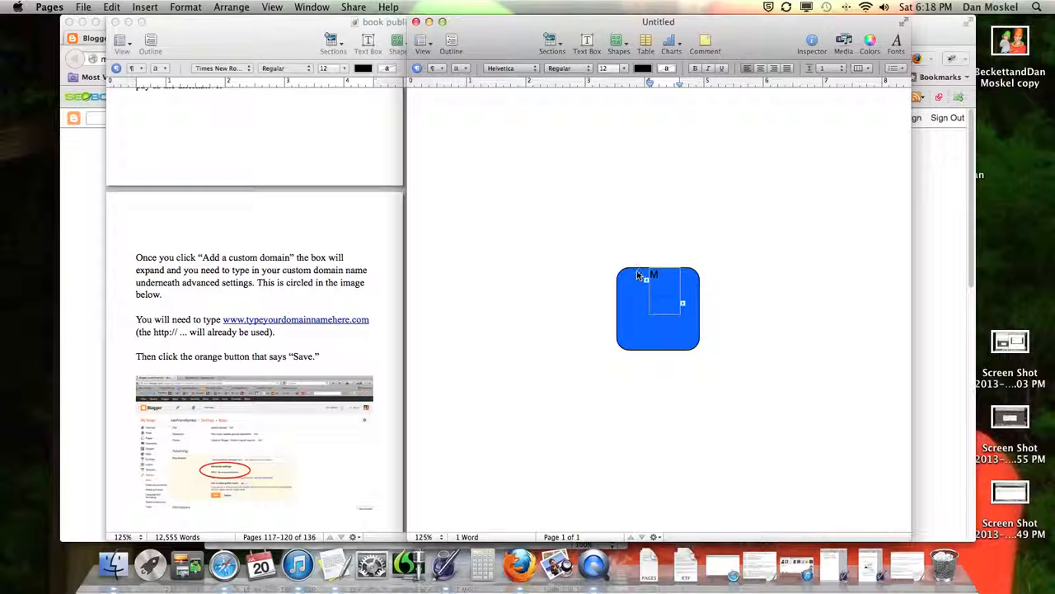
pyautogui.click(674, 276)
pyautogui.moveTo(683, 286); pyautogui.dragTo(641, 292)
# Step: Format the letter M as 18-point white text
pyautogui.doubleClick(662, 299)
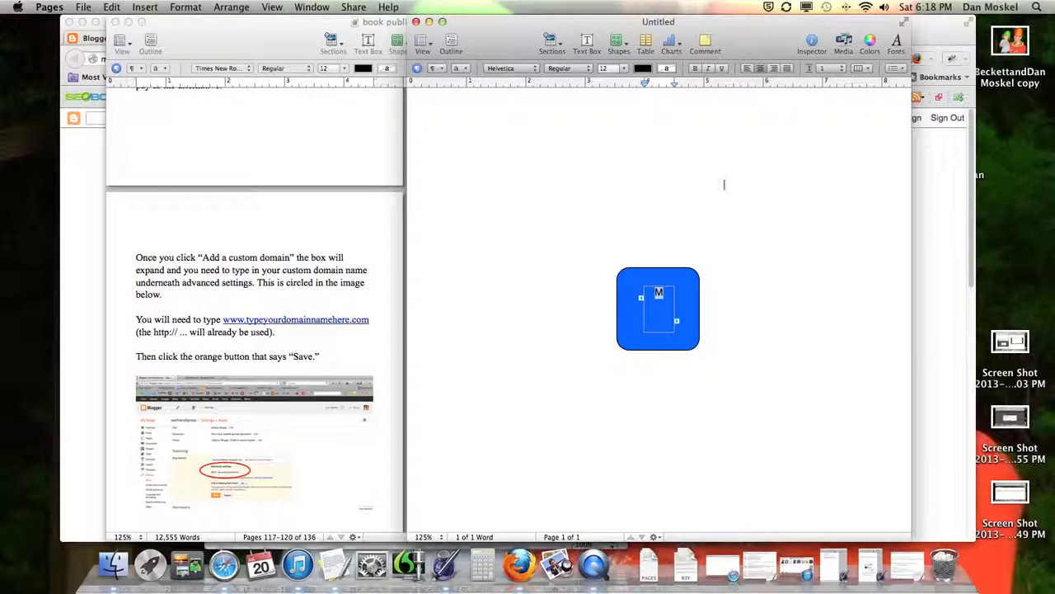
pyautogui.click(622, 68)
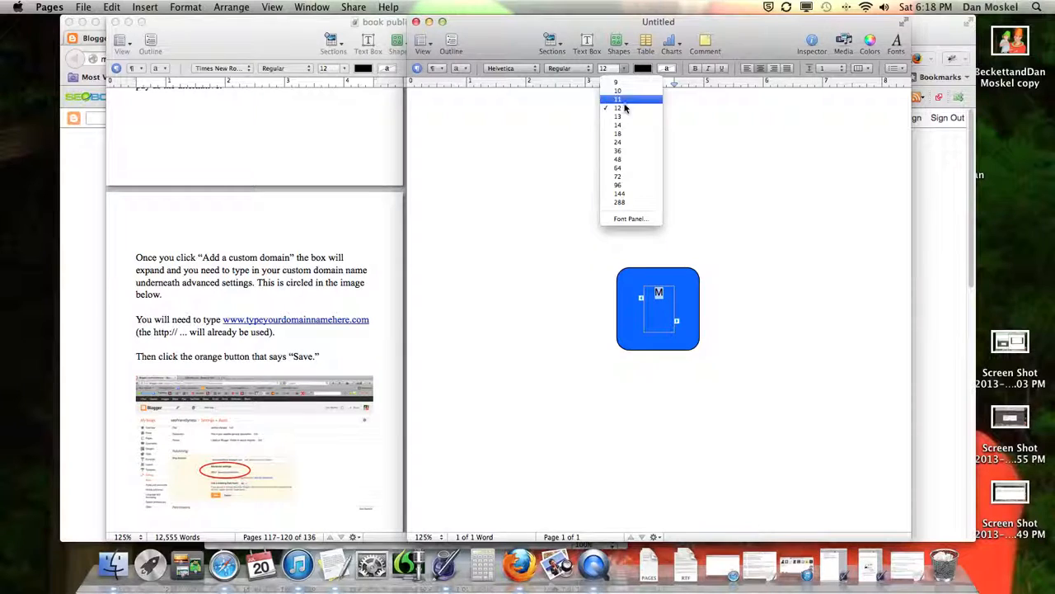
pyautogui.click(623, 134)
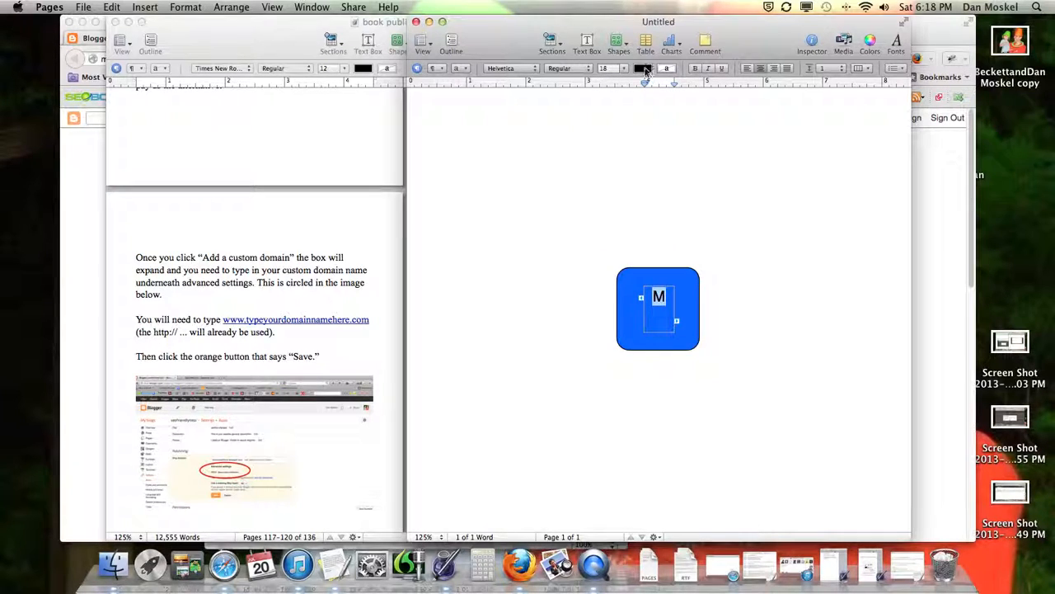
pyautogui.click(645, 71)
pyautogui.click(651, 89)
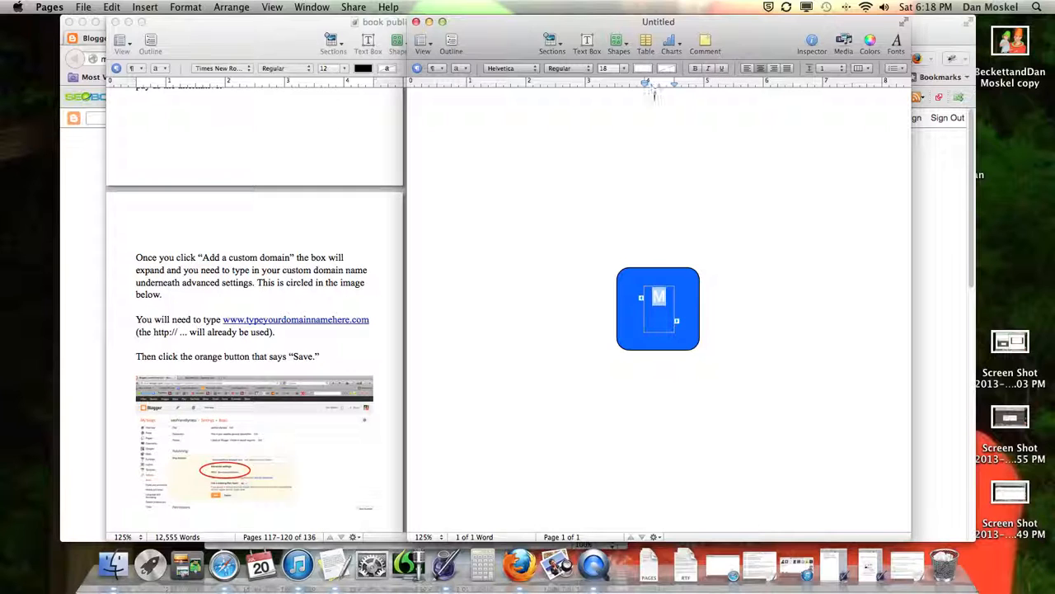
# Step: Shrink the blue rounded square to about 0.63 in wide
pyautogui.press('Escape')
pyautogui.moveTo(699, 349); pyautogui.dragTo(681, 317)
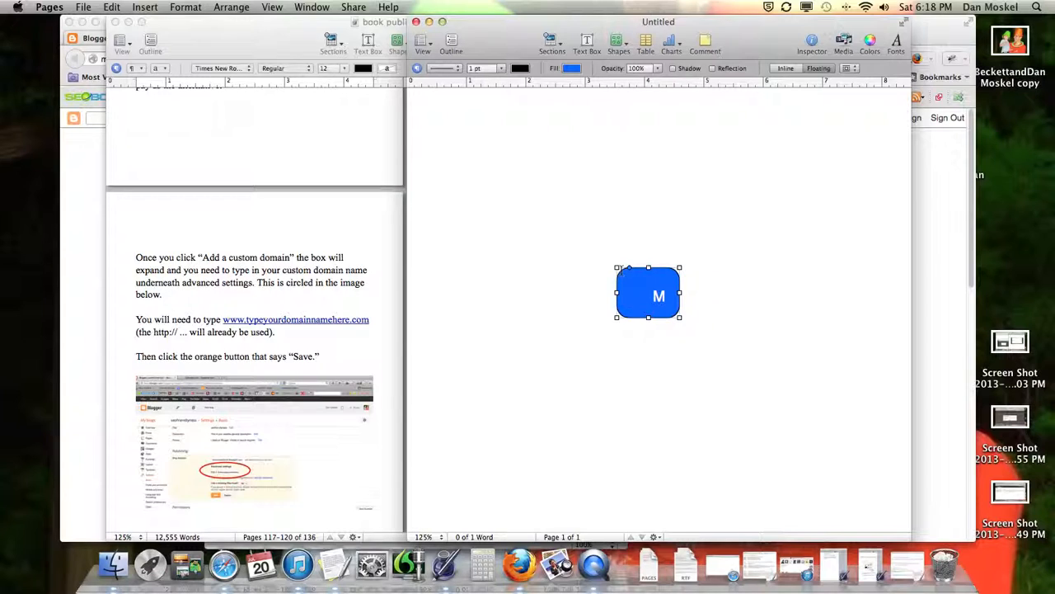
pyautogui.moveTo(614, 268); pyautogui.dragTo(642, 279)
pyautogui.moveTo(679, 316); pyautogui.dragTo(678, 313)
pyautogui.click(726, 307)
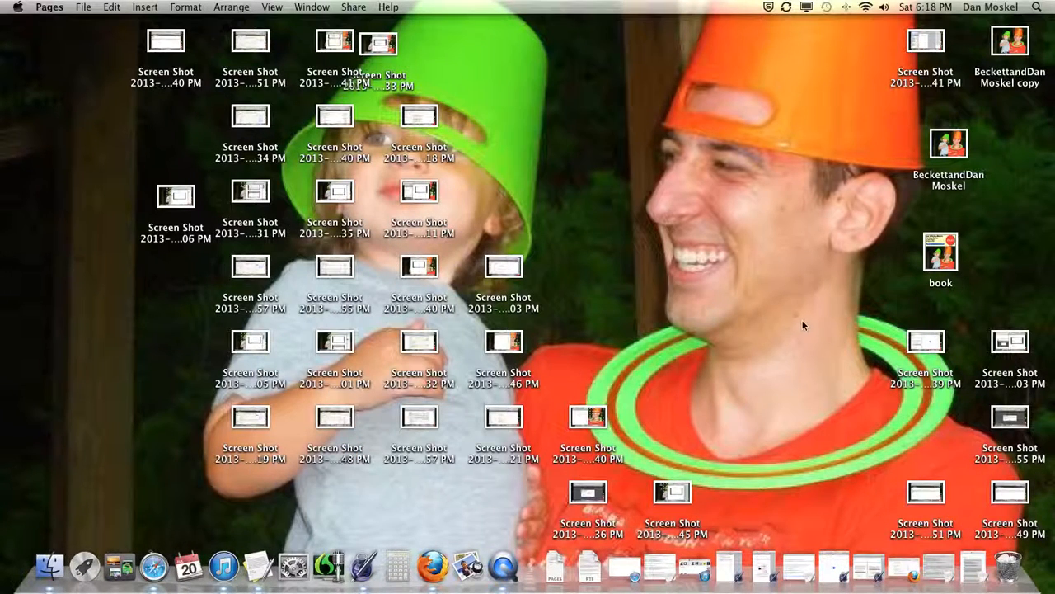
# Step: Open the newest screenshot in Preview and cut the blue M icon out of it
pyautogui.doubleClick(923, 342)
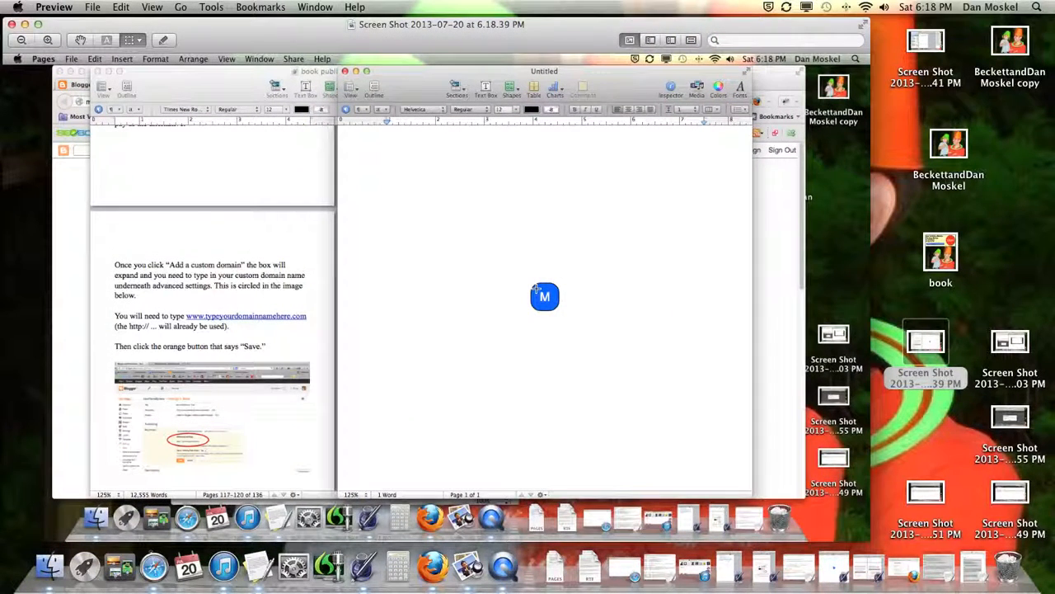
pyautogui.moveTo(531, 283); pyautogui.dragTo(556, 306)
pyautogui.press('BackSpace')
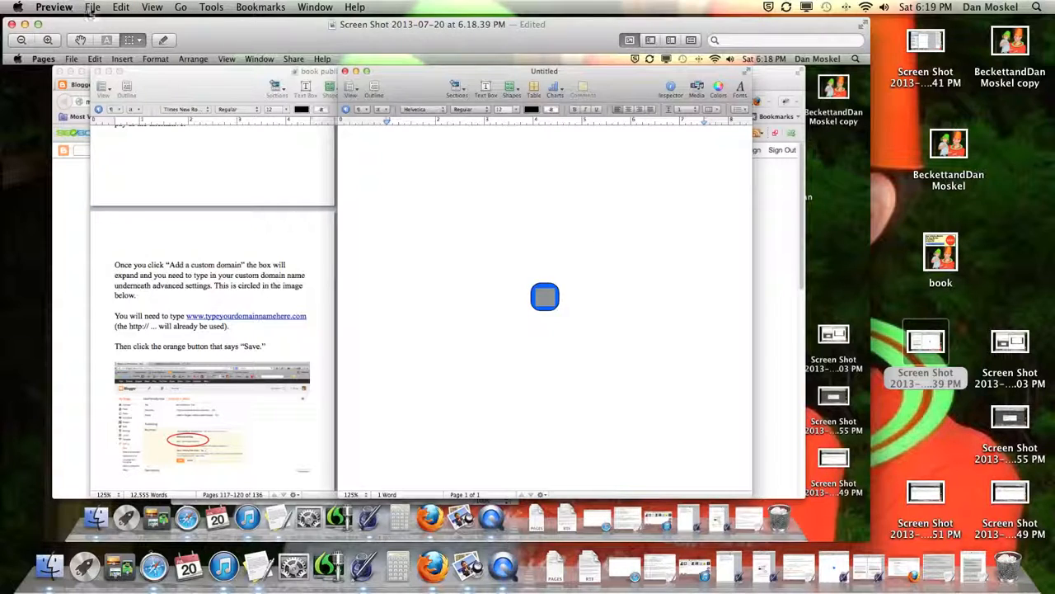
# Step: Save the cut icon as a new JPEG 'moskelmarketingfavicon' on the Desktop, then restore Firefox
pyautogui.click(93, 7)
pyautogui.click(122, 32)
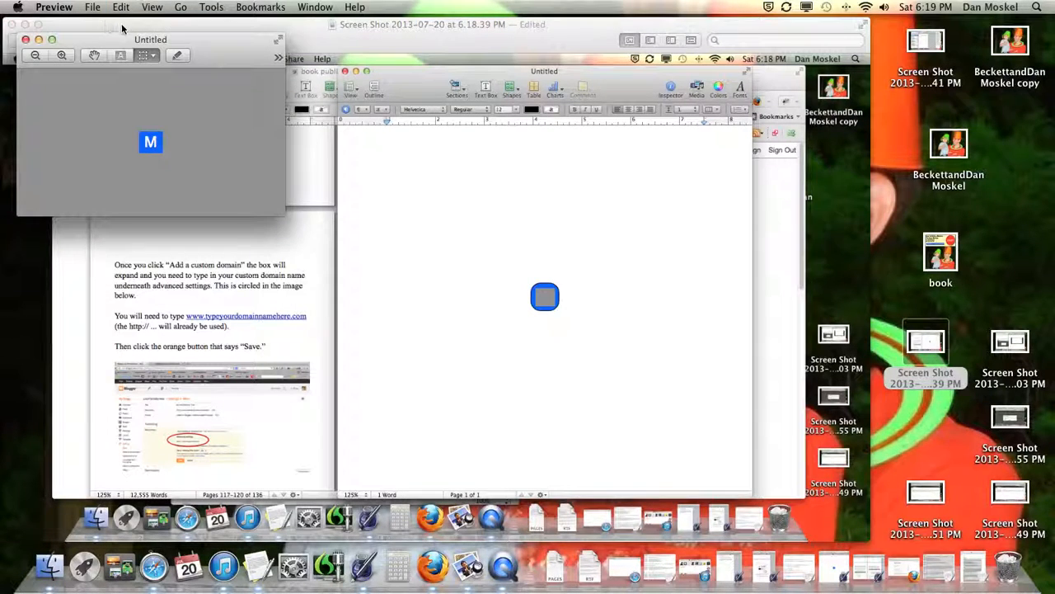
pyautogui.click(93, 7)
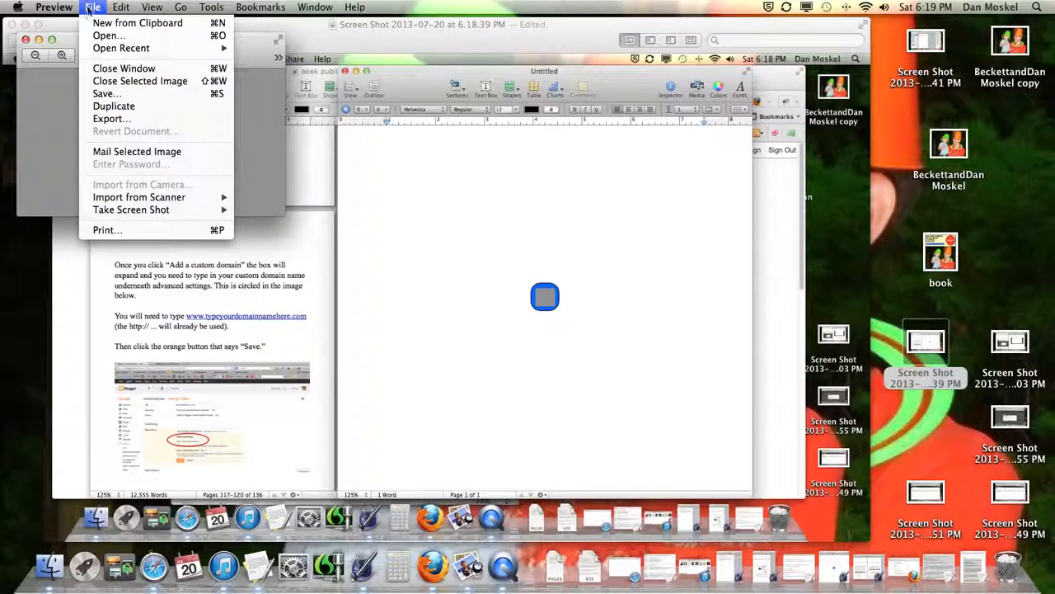
pyautogui.click(142, 98)
pyautogui.write('moskelmarketingfavicon')
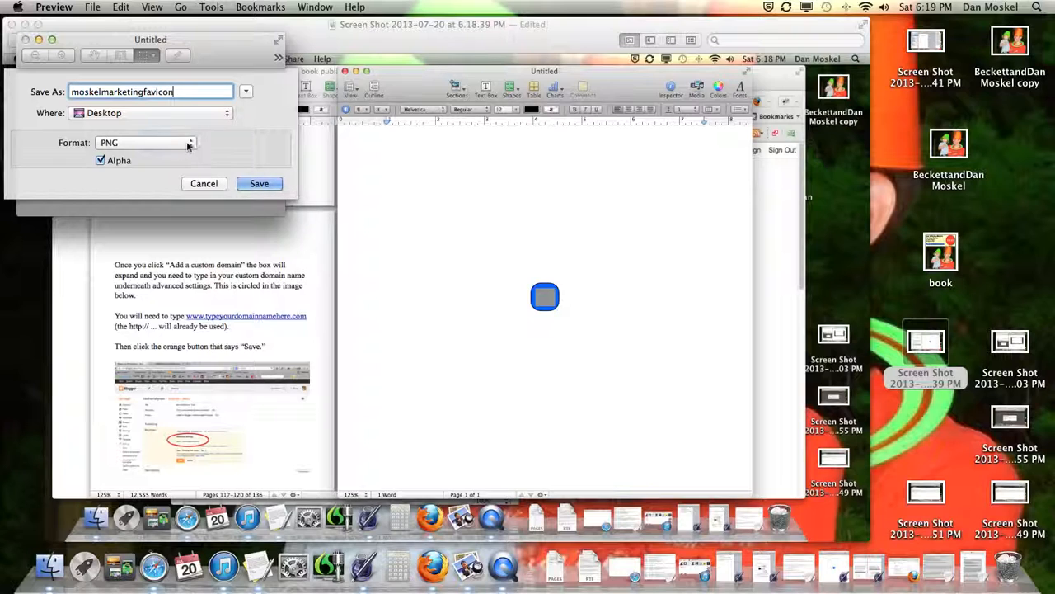
pyautogui.click(188, 144)
pyautogui.click(111, 94)
pyautogui.click(271, 222)
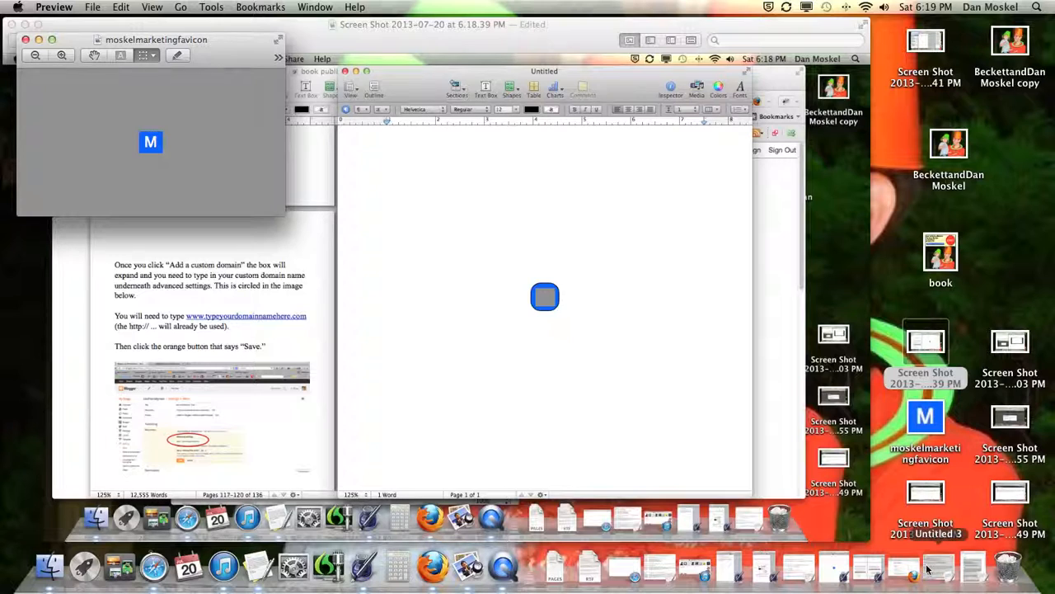
pyautogui.click(935, 567)
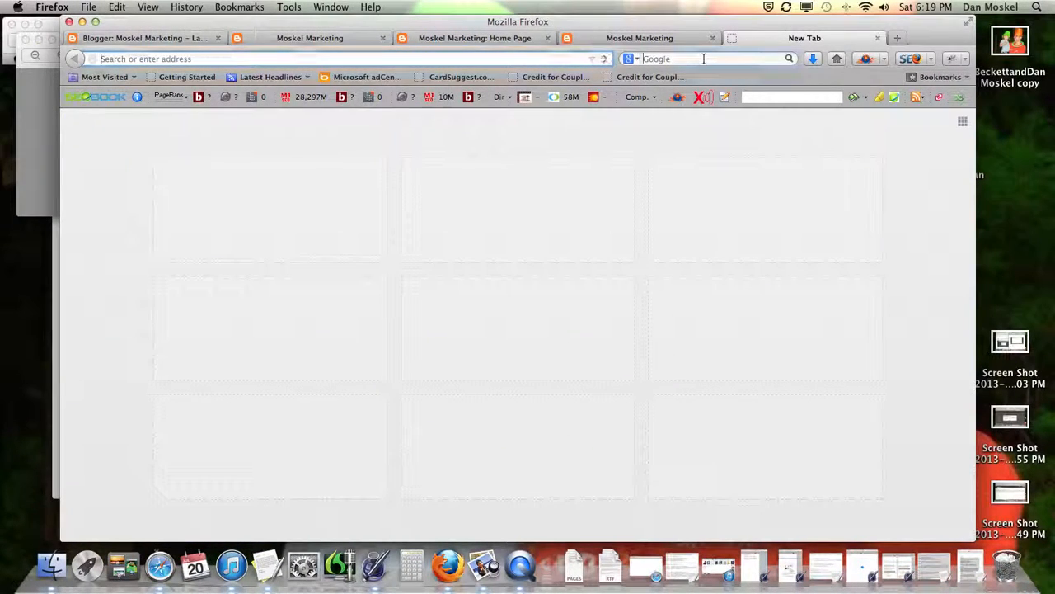
# Step: Search Google for 'favicon converter' and open the Dynamic Drive FavIcon Generator
pyautogui.click(689, 59)
pyautogui.write('favicon c')
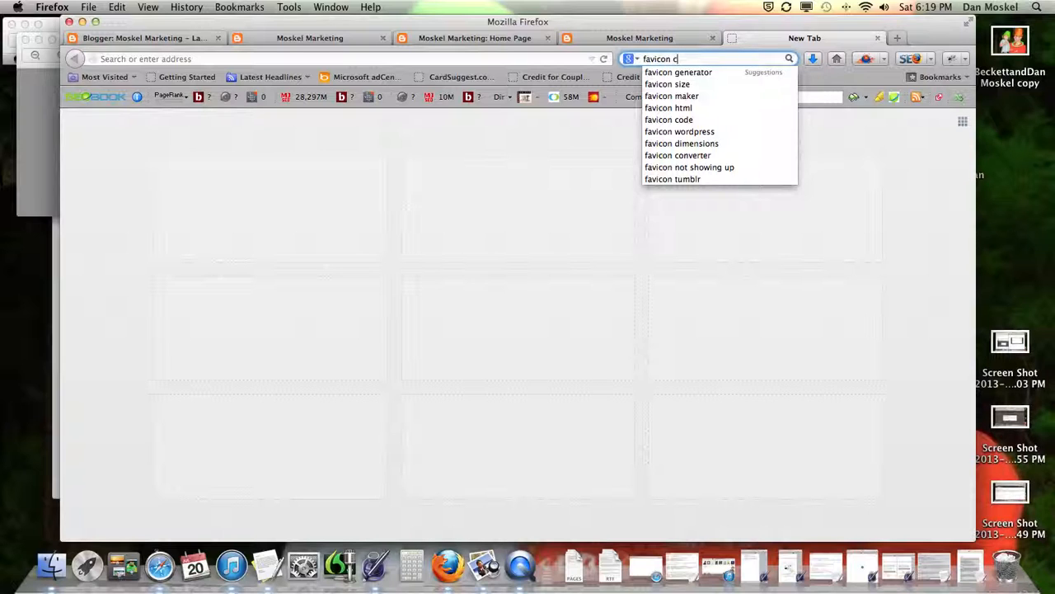
pyautogui.write('onverter')
pyautogui.press('Return')
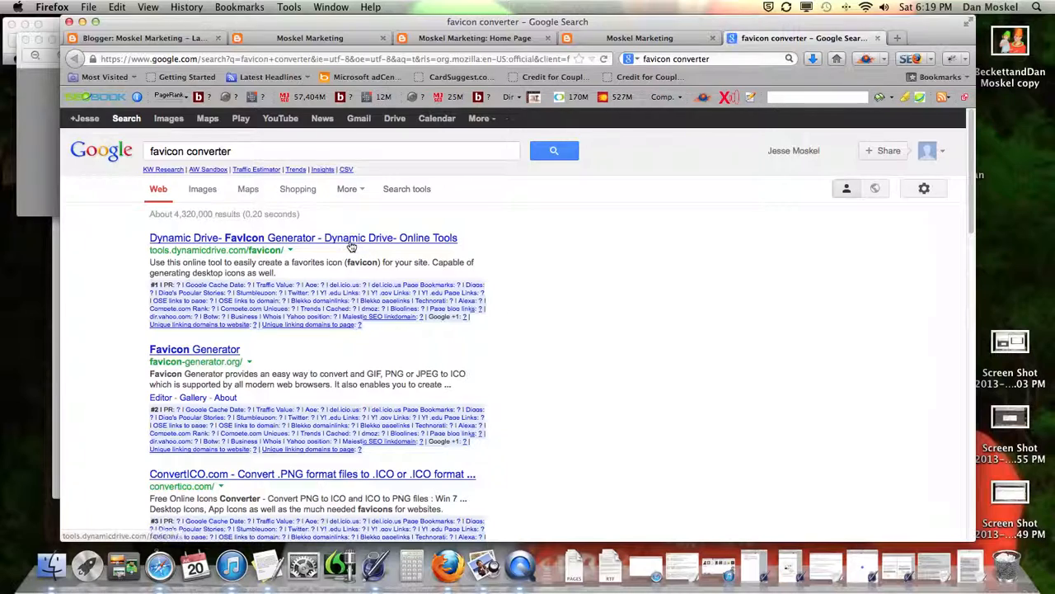
pyautogui.click(345, 240)
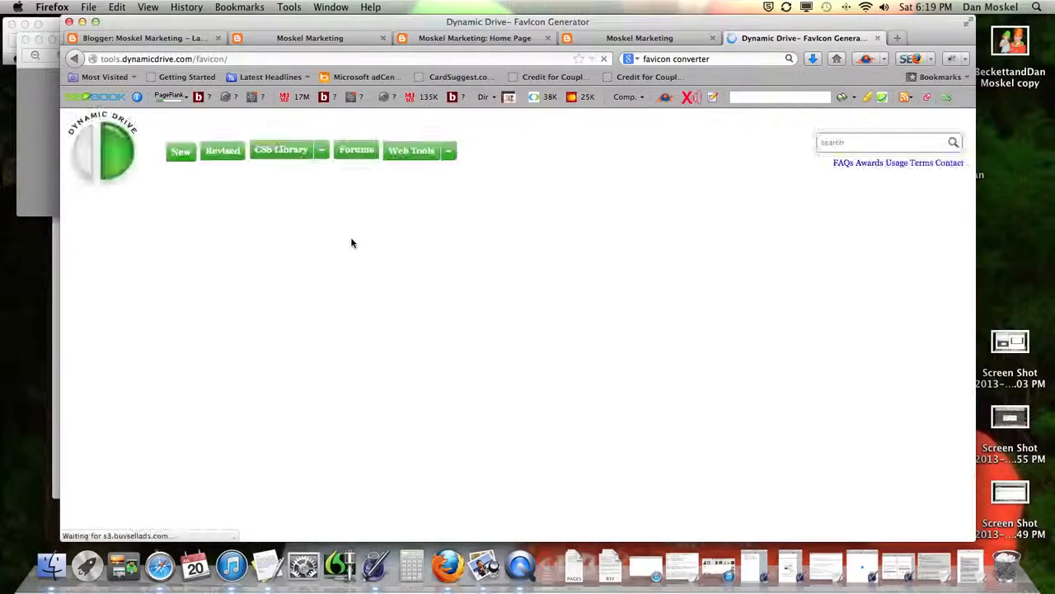
pyautogui.scroll(-2, 215, 272)
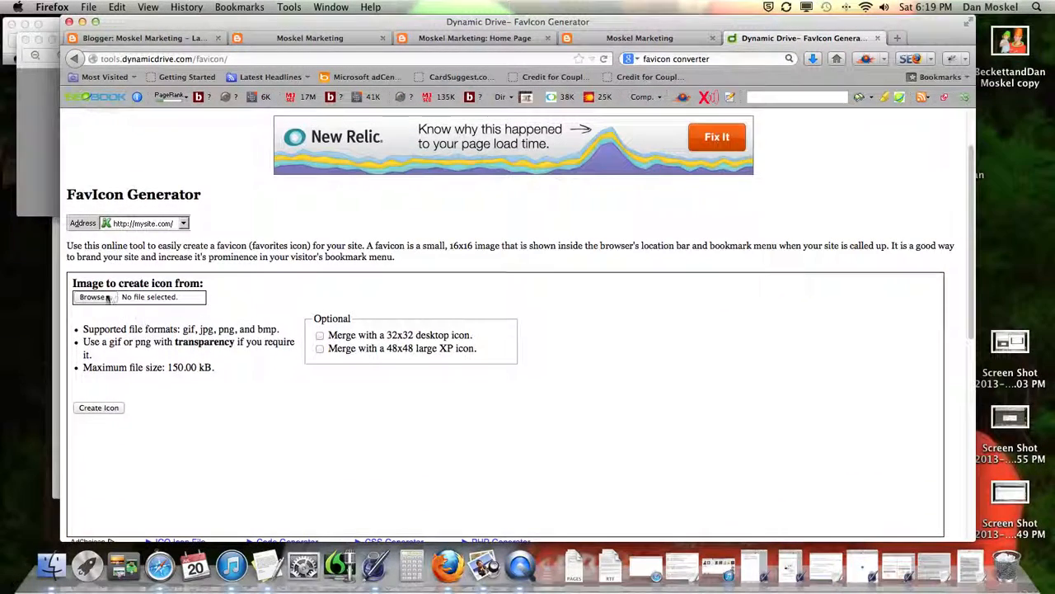
# Step: Upload the moskelmarketingfavicon image and generate a favicon from it
pyautogui.click(92, 297)
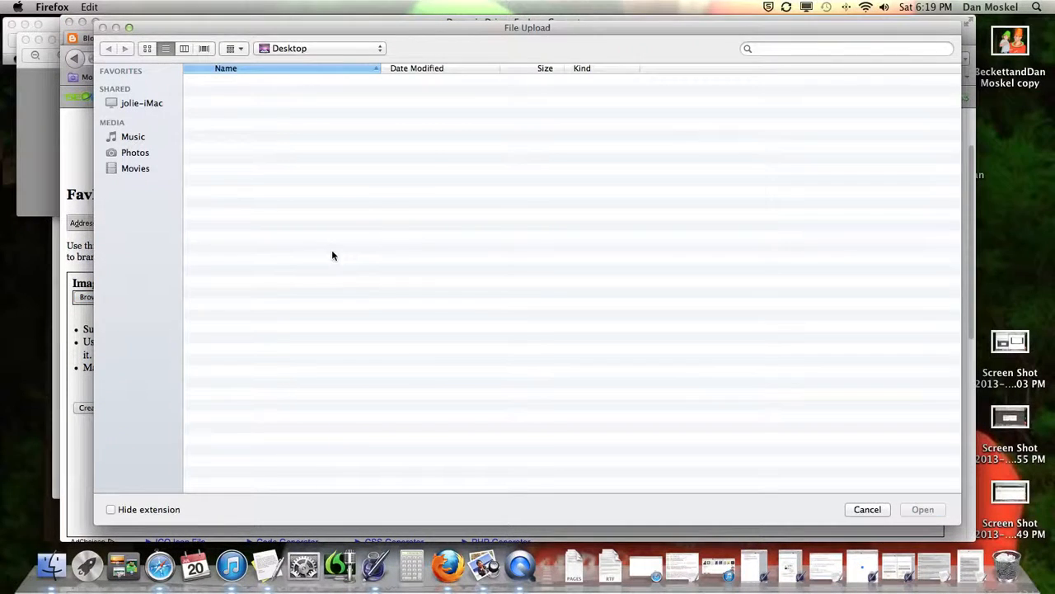
pyautogui.click(274, 118)
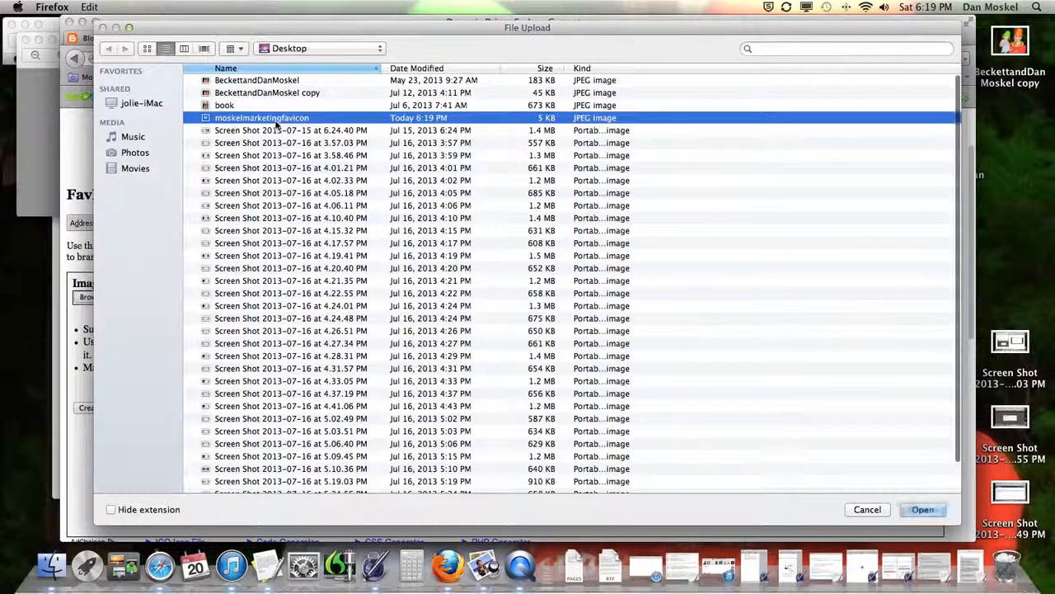
pyautogui.click(923, 509)
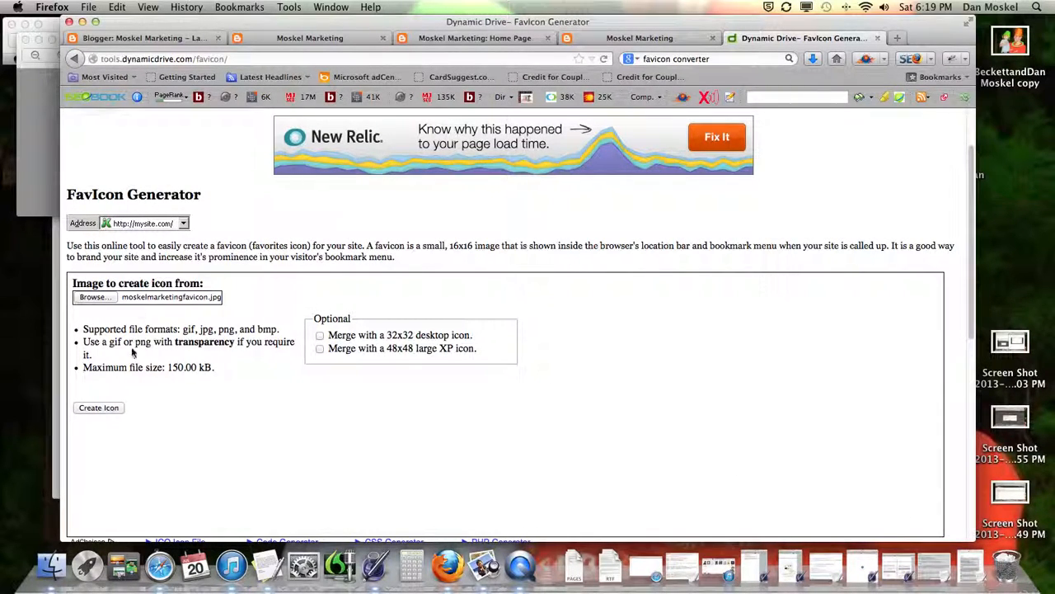
pyautogui.click(98, 408)
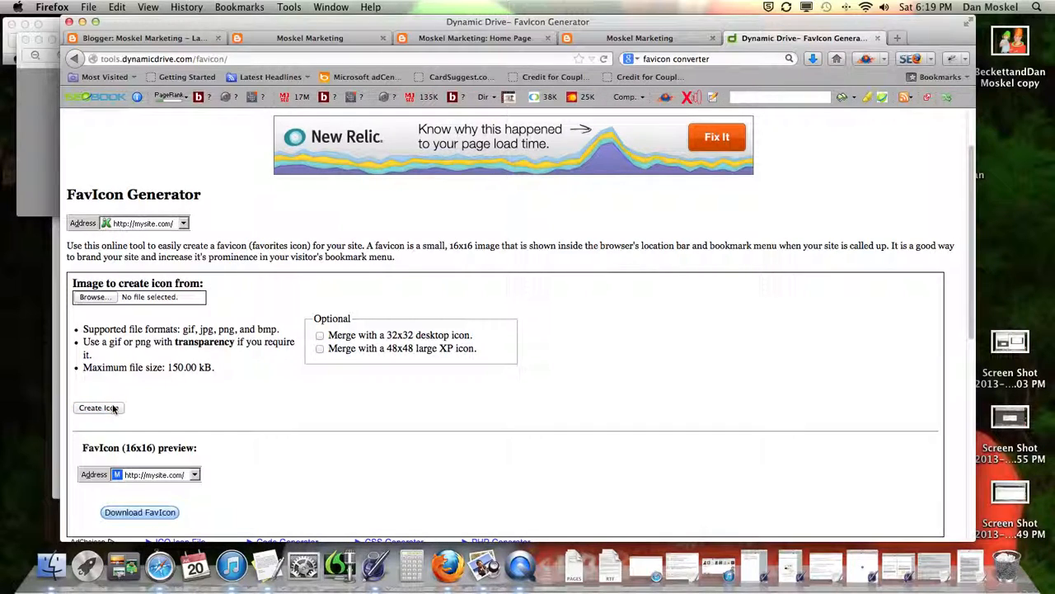
# Step: Download the generated favicon.ico, open it in Preview, and return to Firefox
pyautogui.scroll(-2, 201, 404)
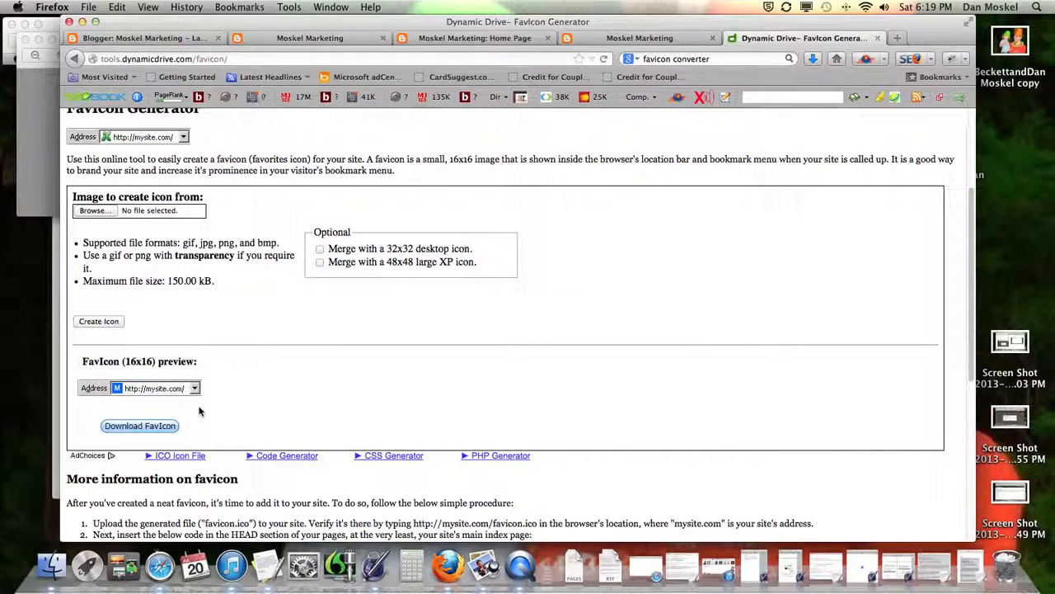
pyautogui.click(147, 429)
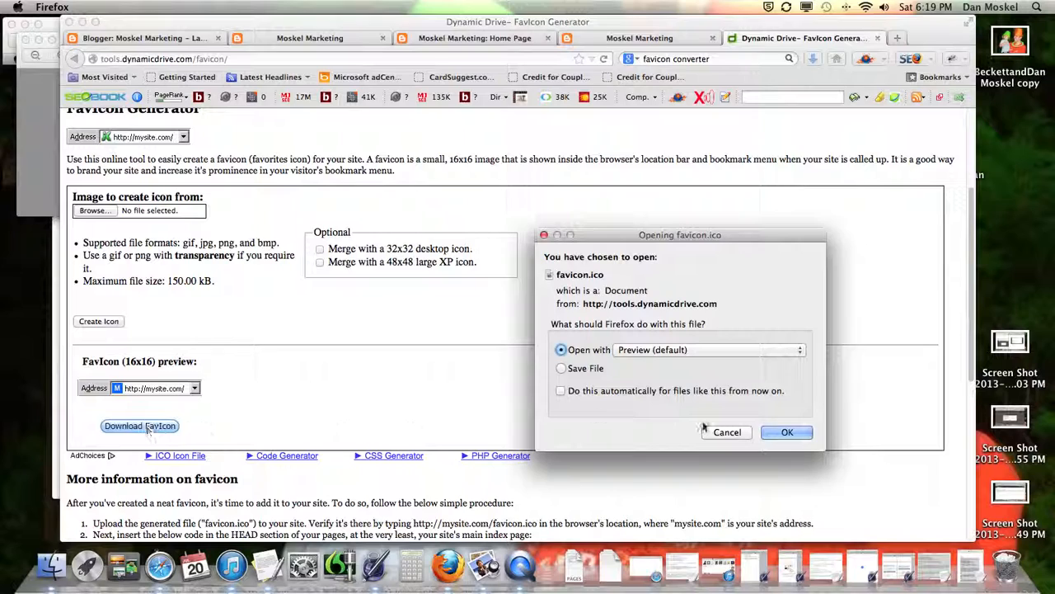
pyautogui.click(562, 369)
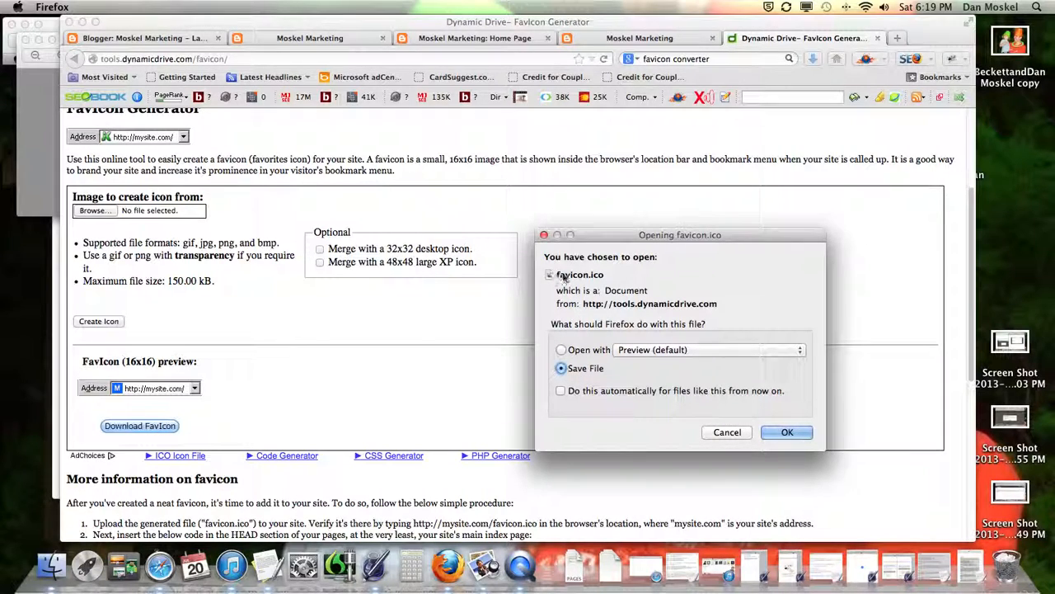
pyautogui.click(561, 350)
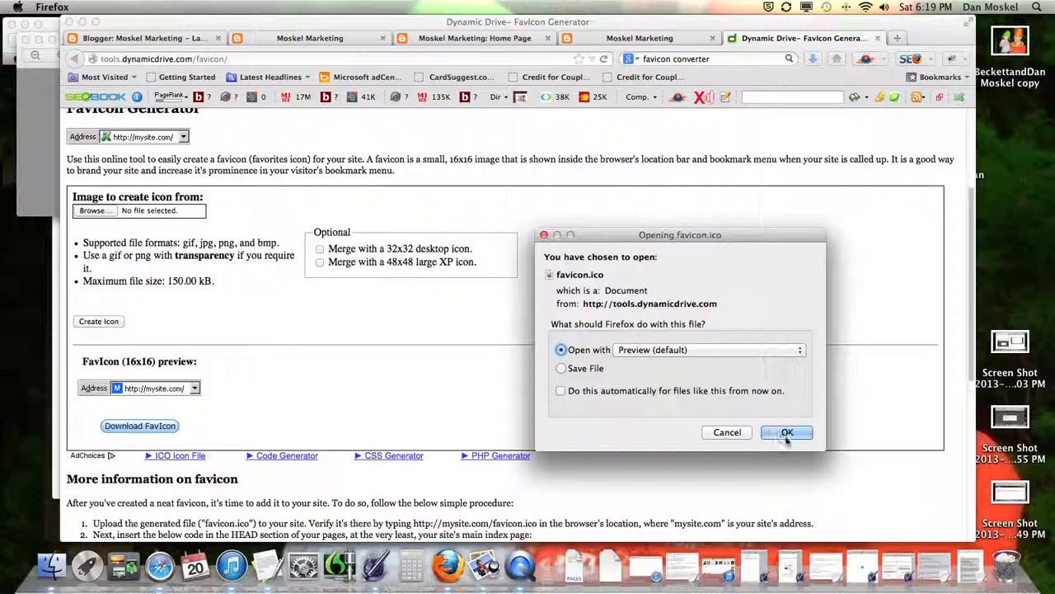
pyautogui.click(787, 437)
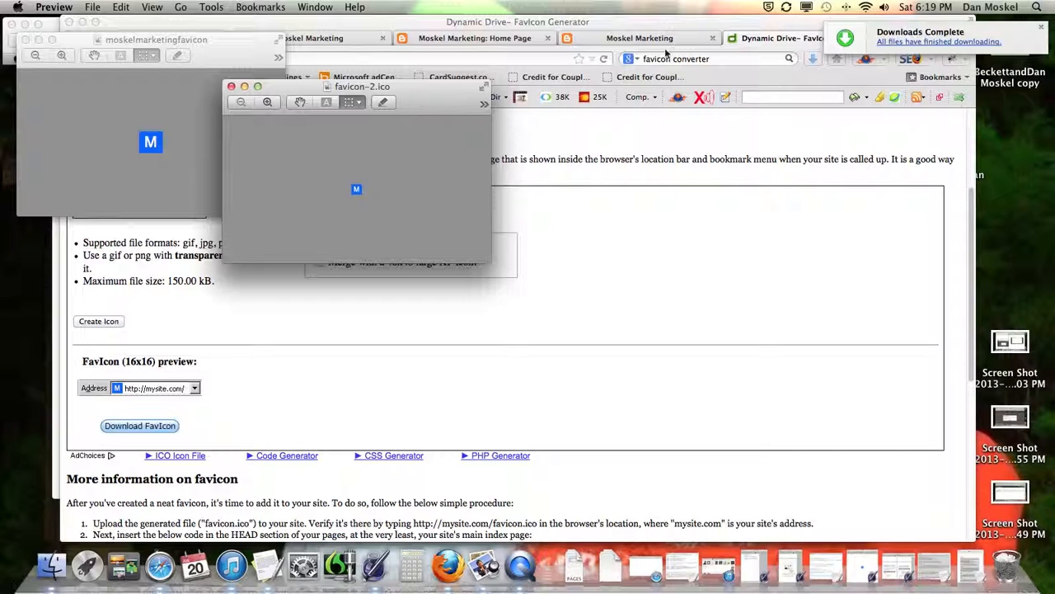
pyautogui.click(681, 23)
pyautogui.click(190, 41)
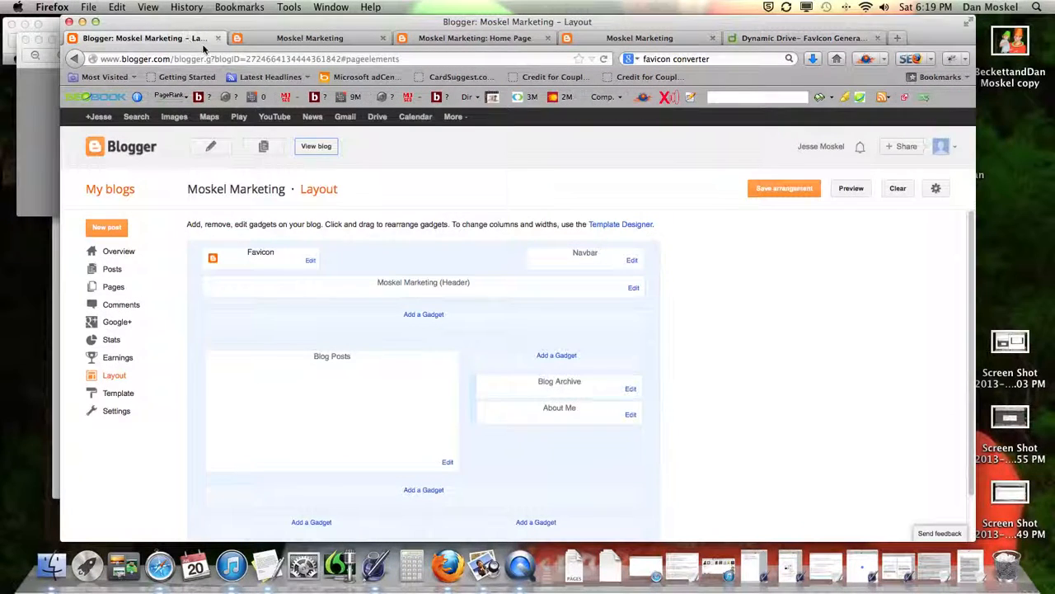
pyautogui.click(310, 263)
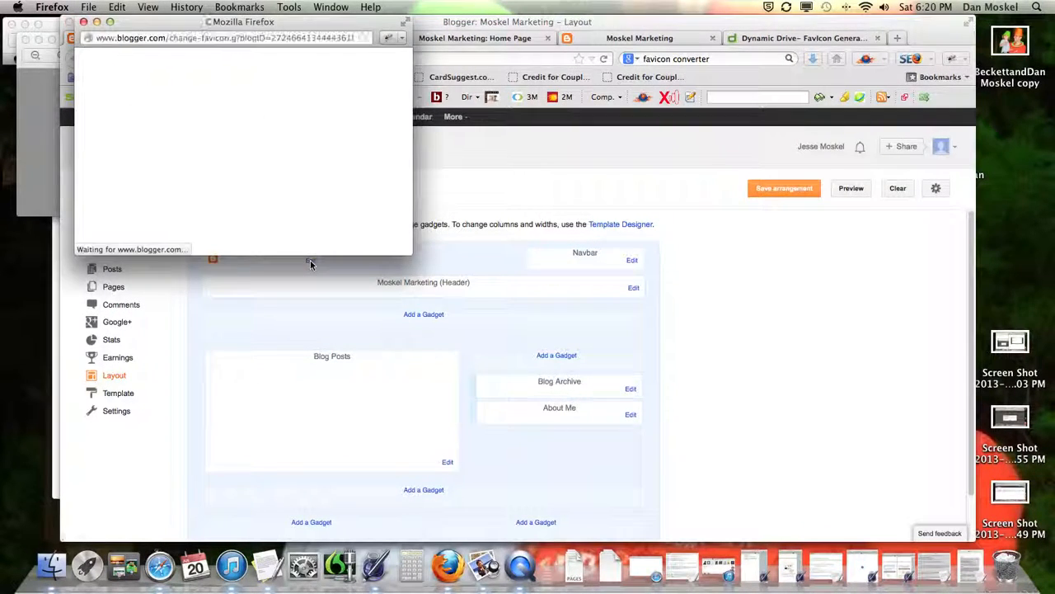
pyautogui.moveTo(298, 26); pyautogui.dragTo(445, 54)
pyautogui.click(279, 192)
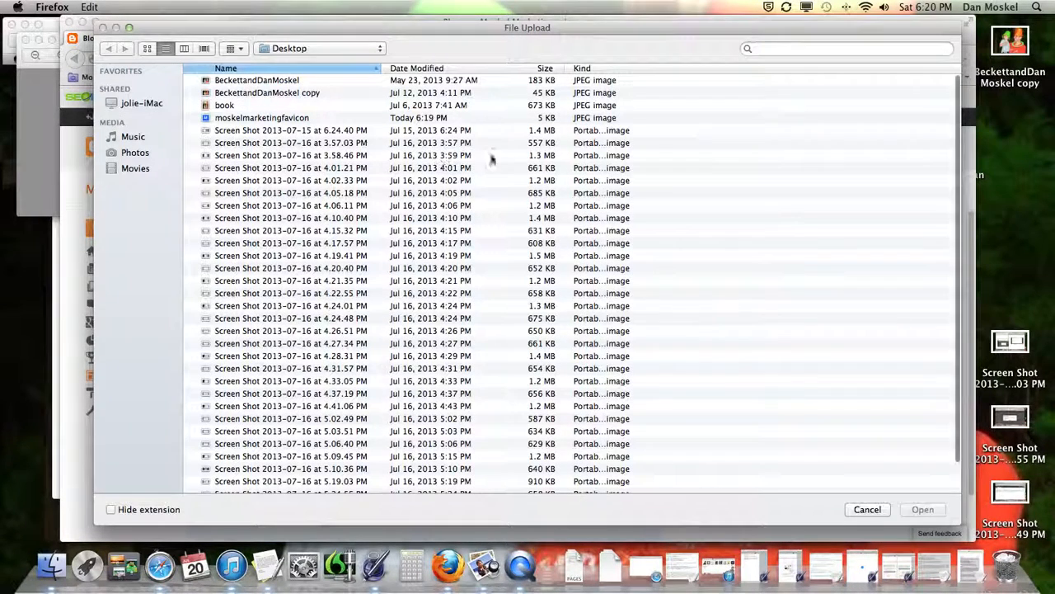
pyautogui.click(888, 50)
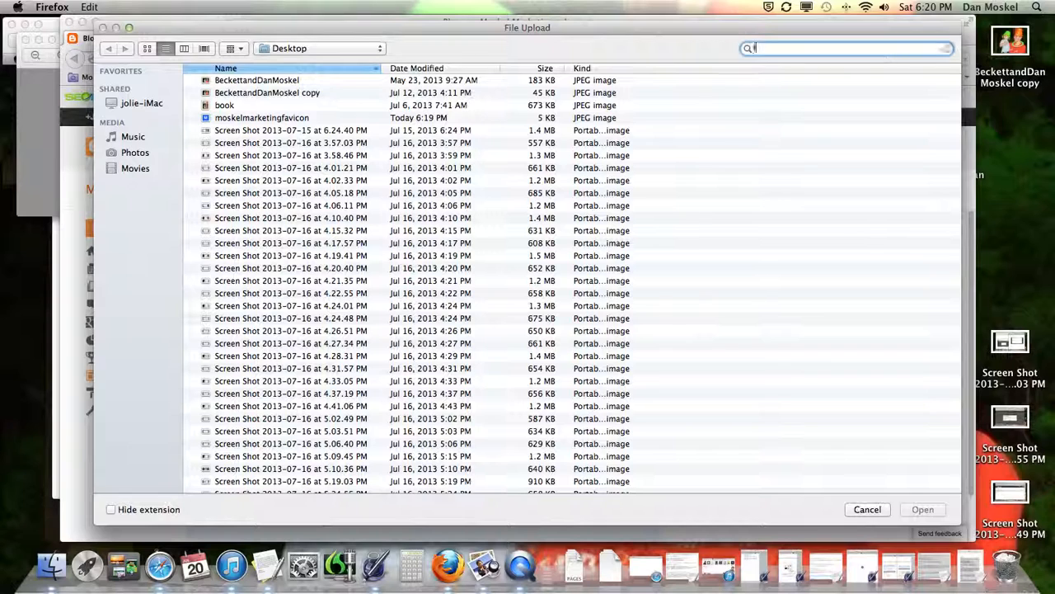
pyautogui.write('favi')
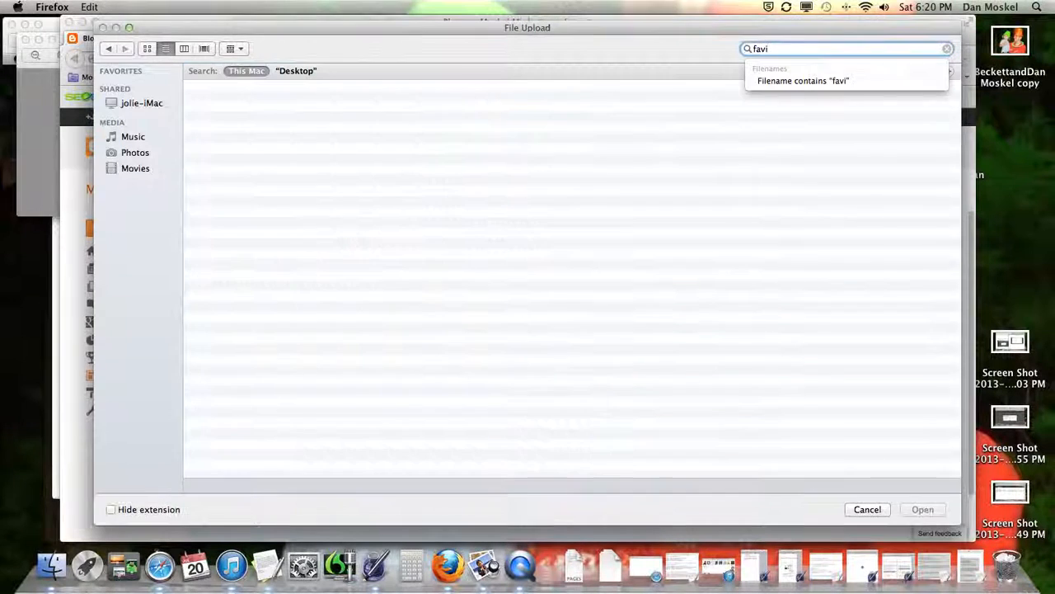
pyautogui.write('c')
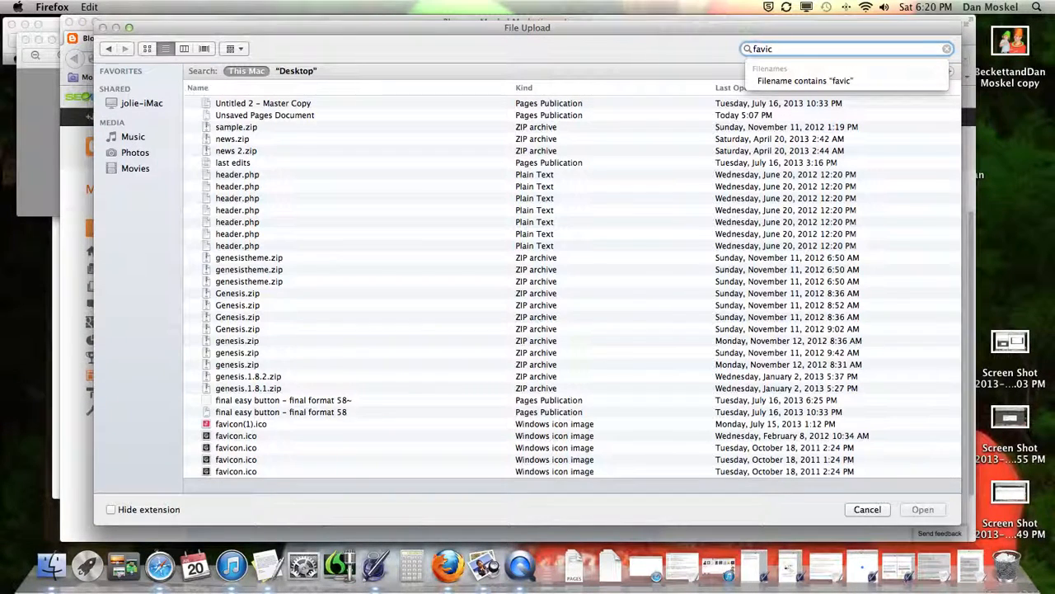
pyautogui.write('o')
pyautogui.scroll(-5, 309, 425)
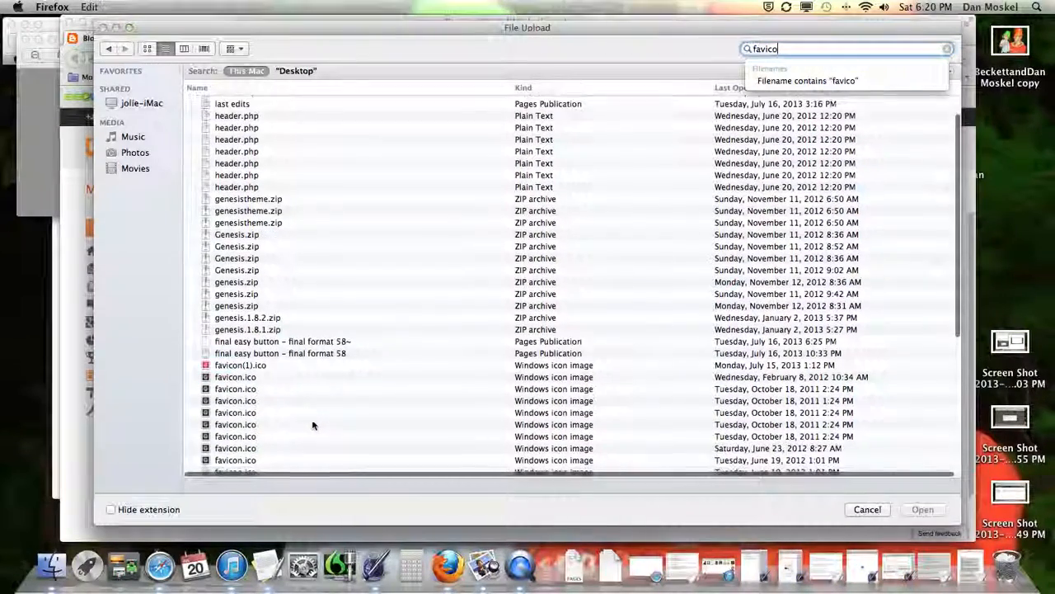
pyautogui.scroll(-2, 302, 425)
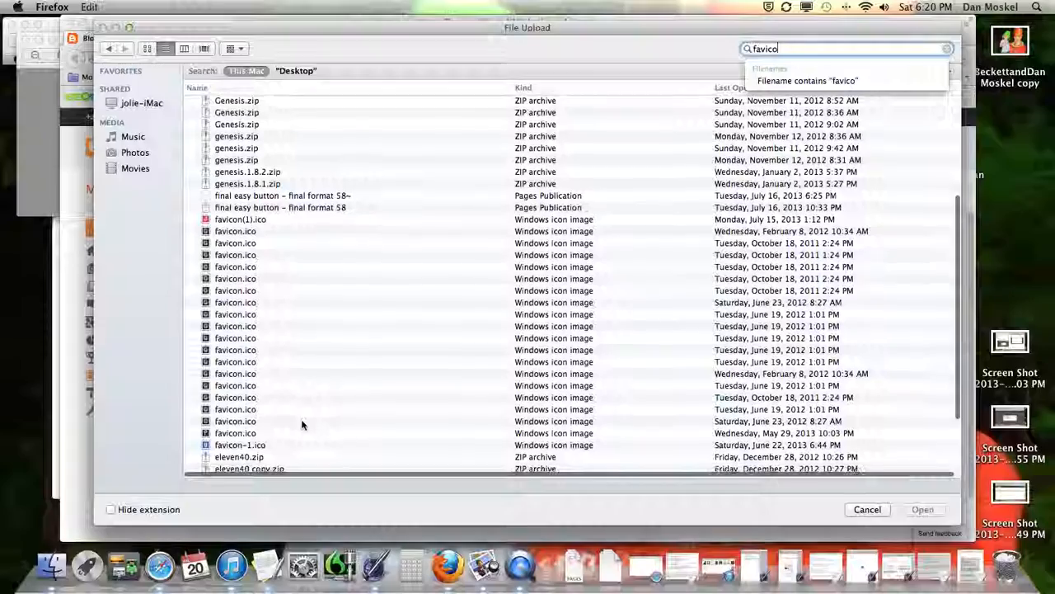
pyautogui.click(239, 446)
pyautogui.scroll(-3, 264, 446)
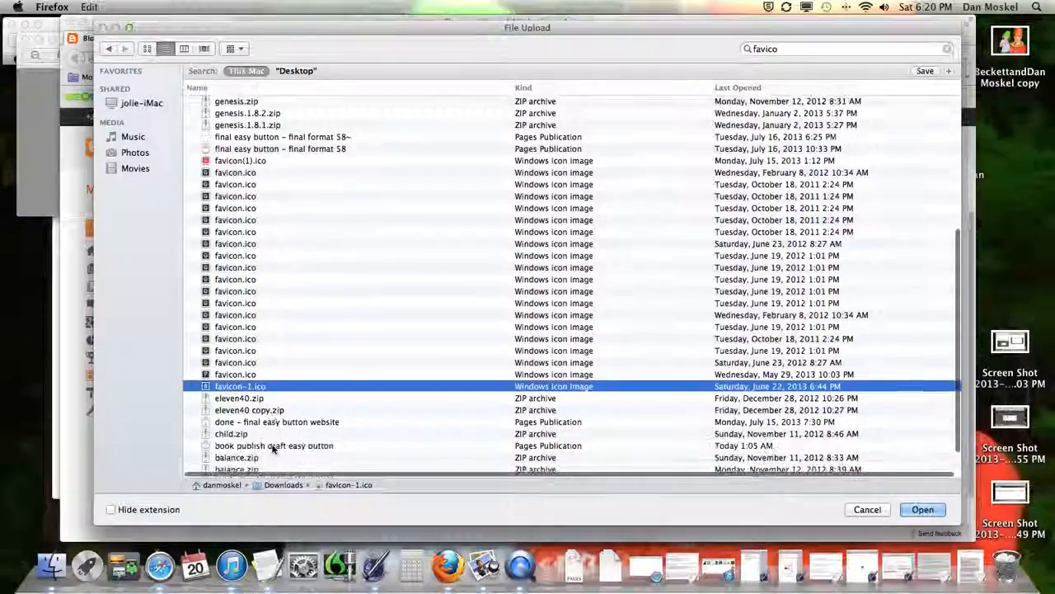
pyautogui.scroll(5, 274, 443)
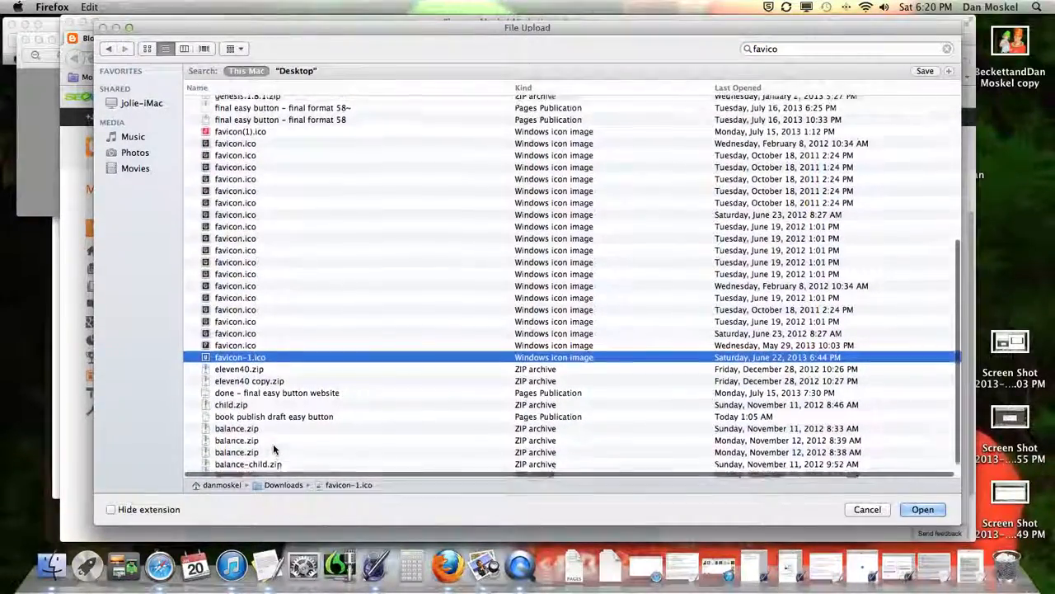
pyautogui.scroll(4, 274, 443)
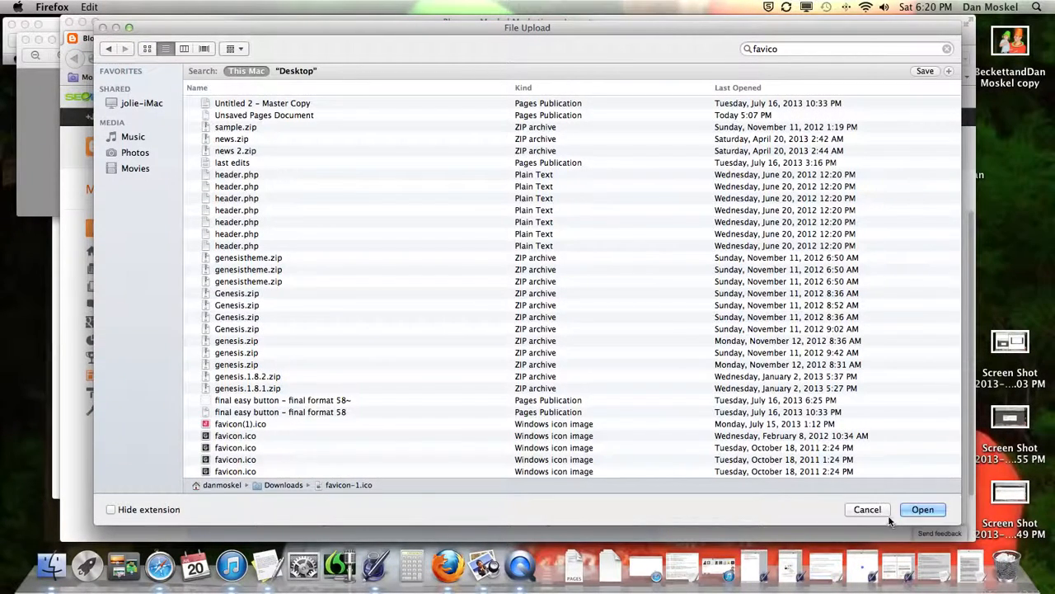
pyautogui.click(869, 510)
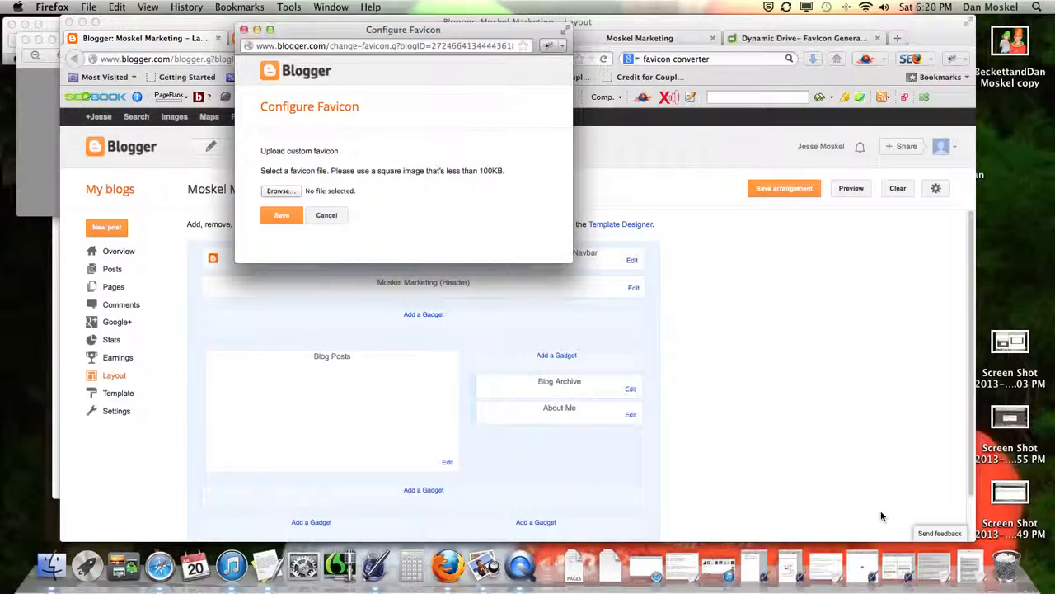
pyautogui.click(335, 216)
pyautogui.click(48, 97)
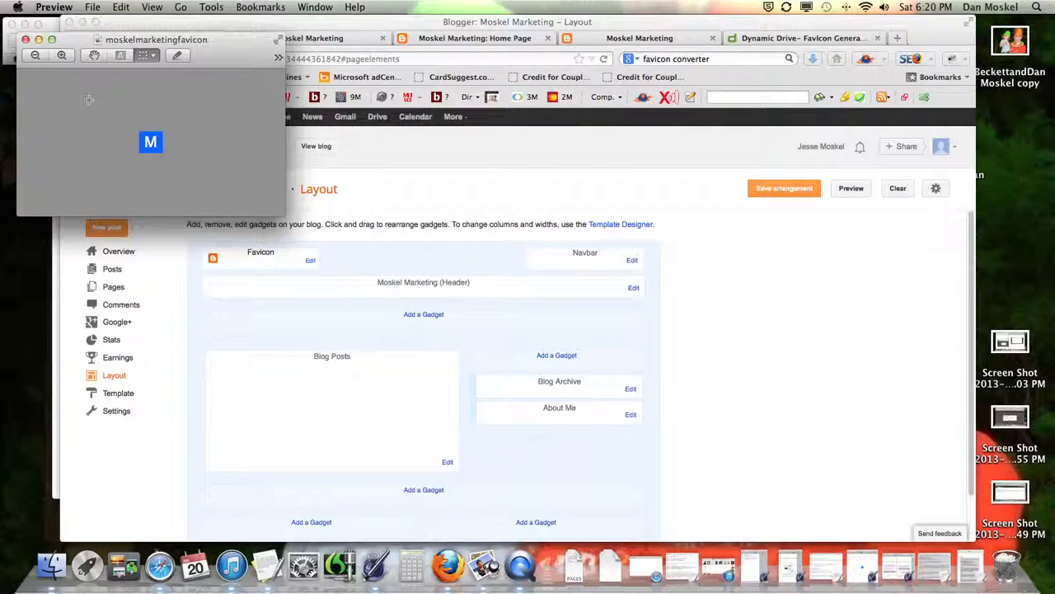
# Step: Minimize the moskelmarketingfavicon window, save a version of favicon-2.ico, and return to the Blogger layout
pyautogui.click(39, 39)
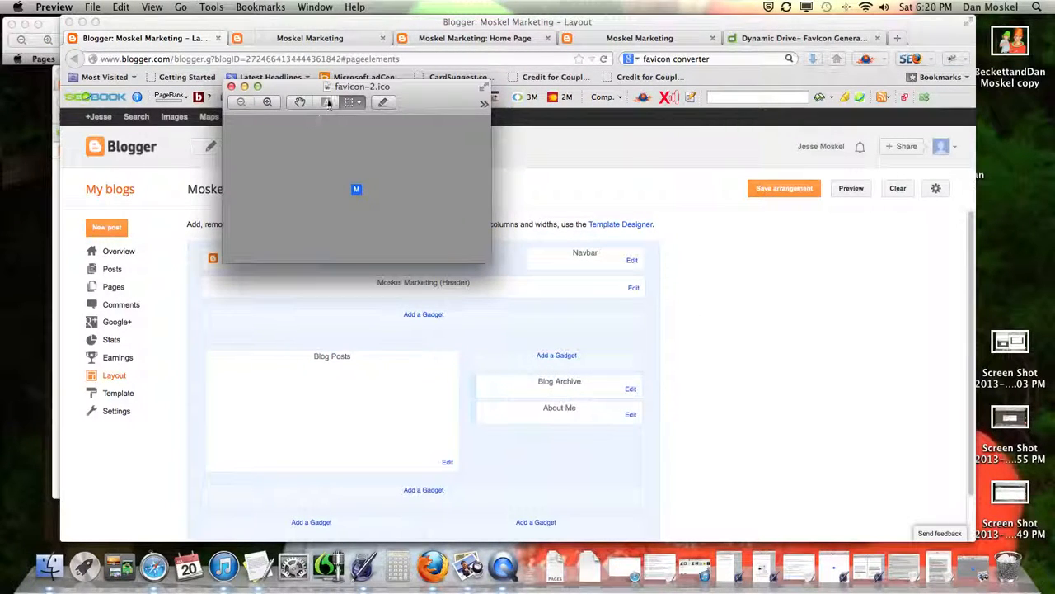
pyautogui.click(92, 7)
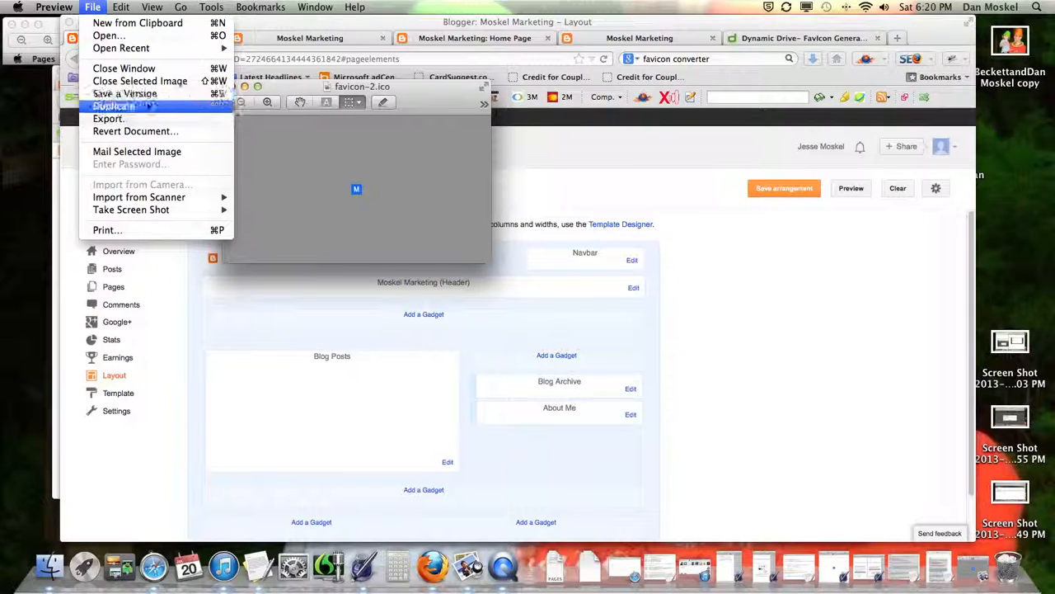
pyautogui.click(154, 96)
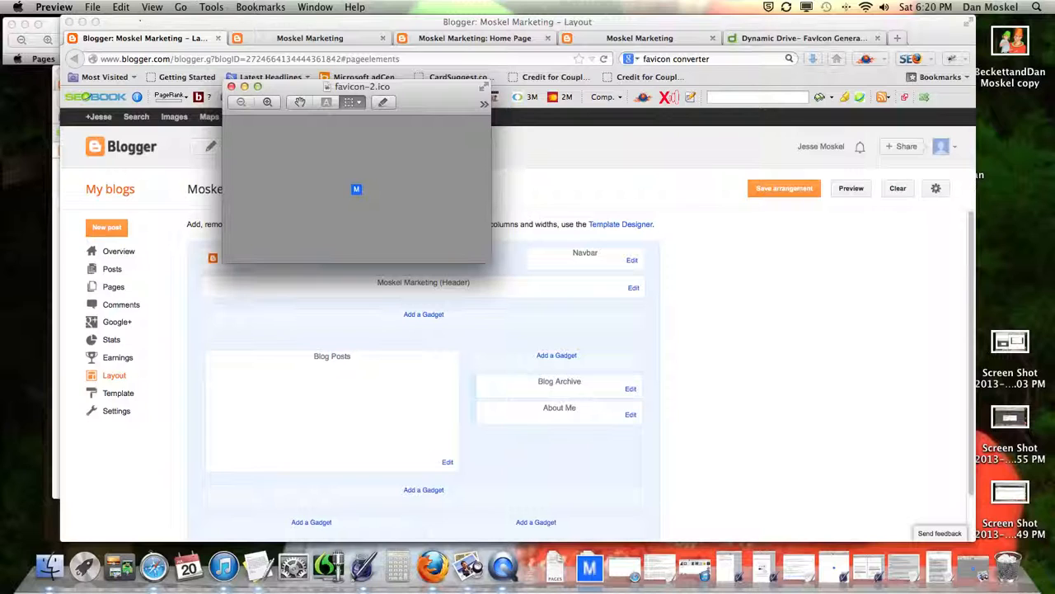
pyautogui.click(93, 7)
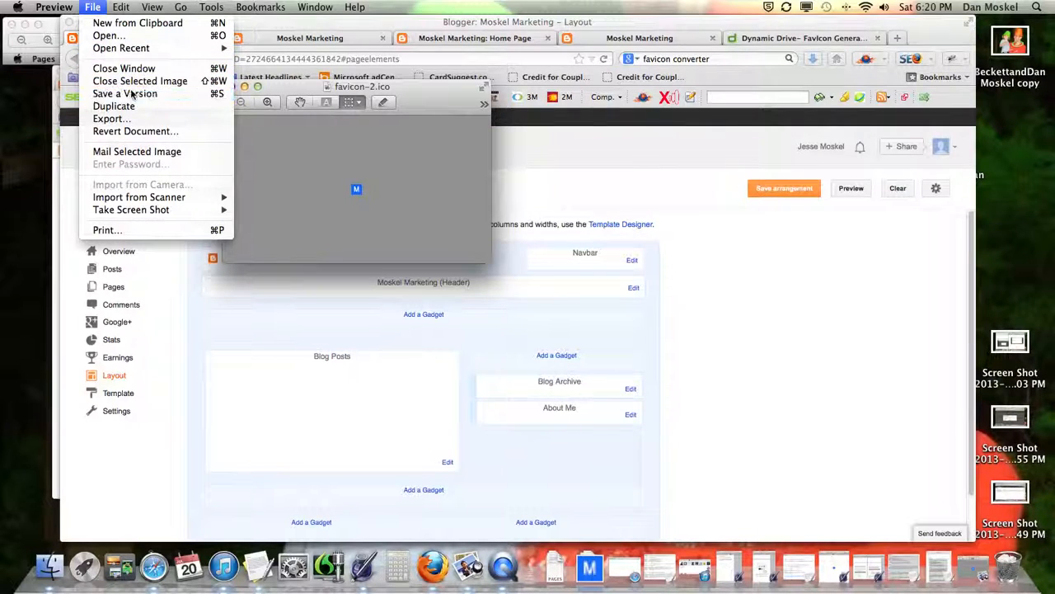
pyautogui.click(132, 96)
pyautogui.click(642, 168)
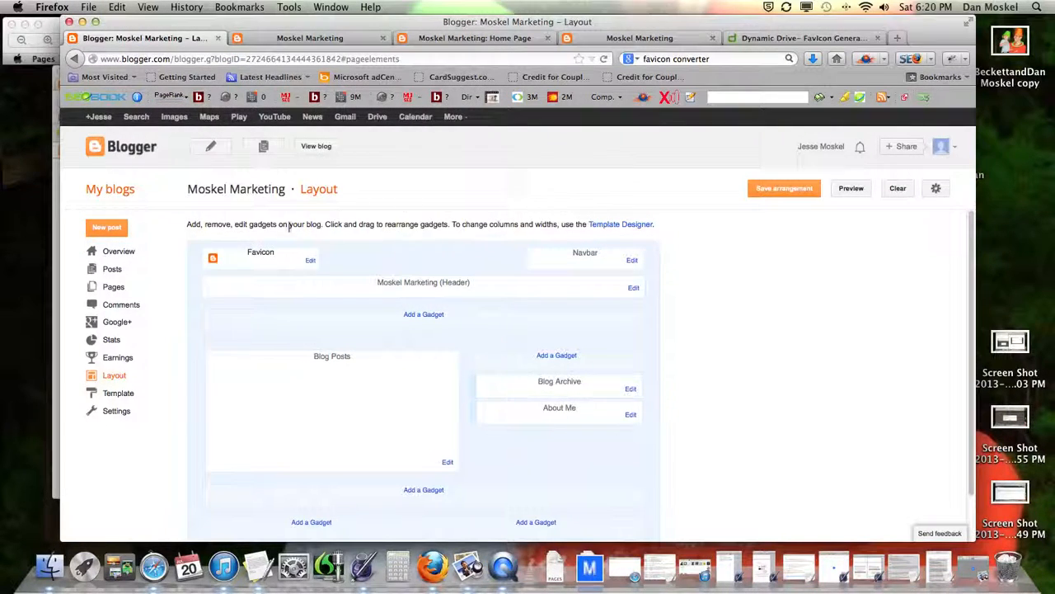
pyautogui.click(308, 261)
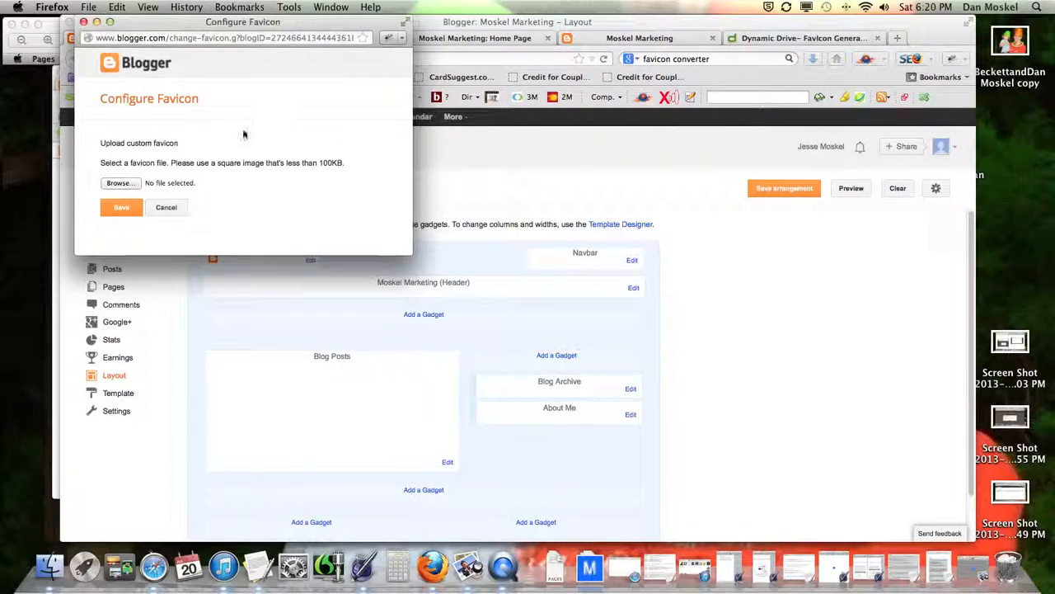
pyautogui.moveTo(342, 27); pyautogui.dragTo(498, 46)
pyautogui.click(272, 206)
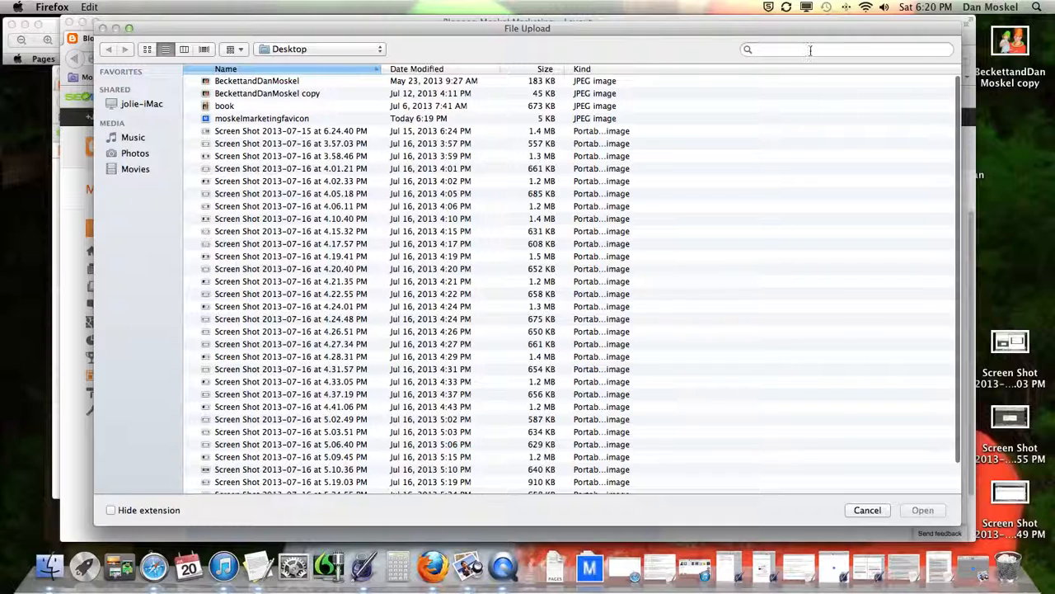
pyautogui.click(822, 49)
pyautogui.write('favi')
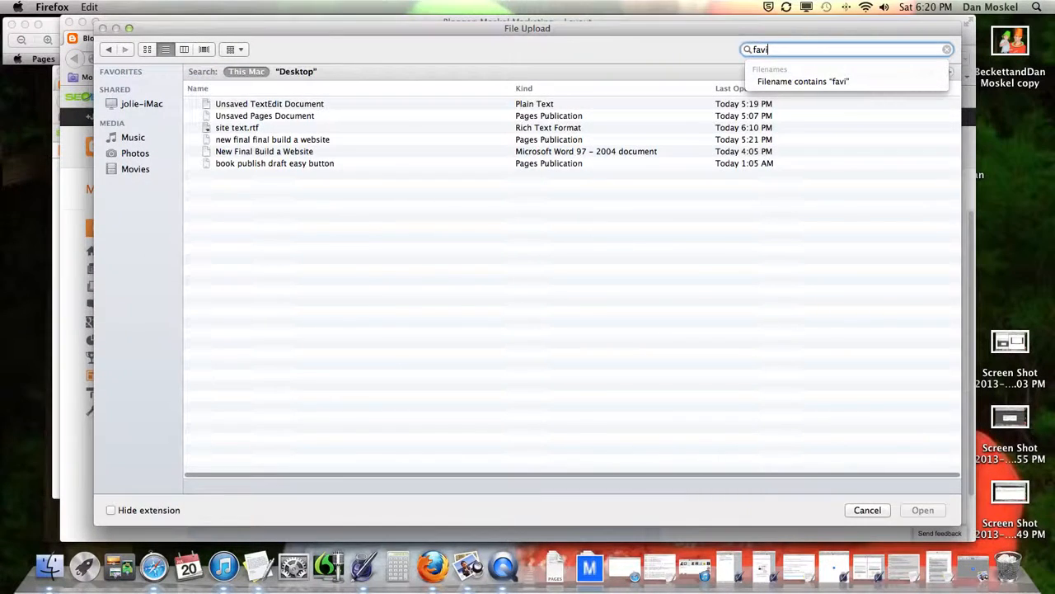
pyautogui.write('con')
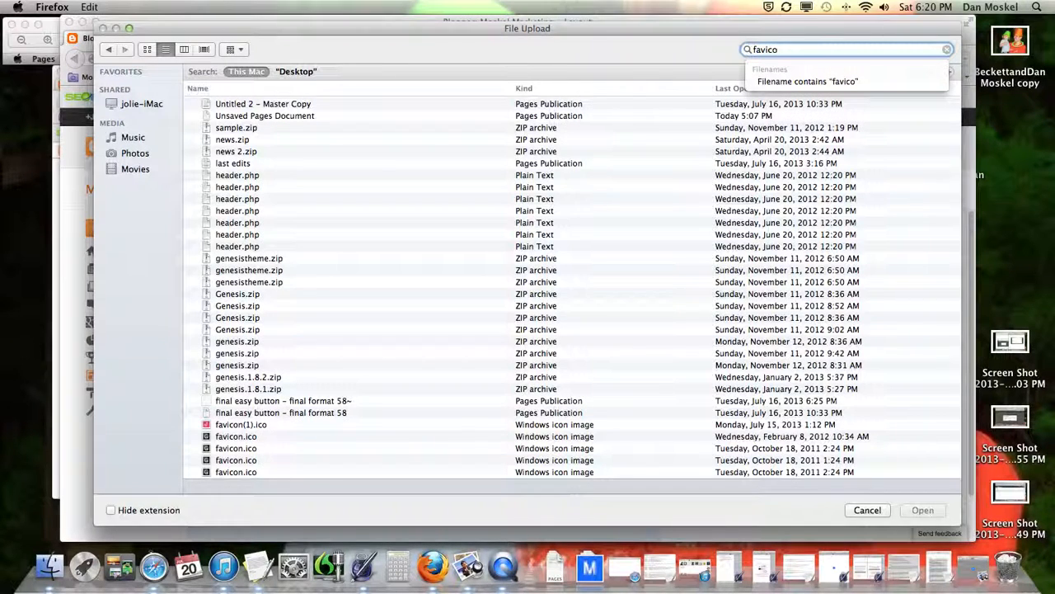
pyautogui.click(245, 425)
pyautogui.scroll(-5, 245, 428)
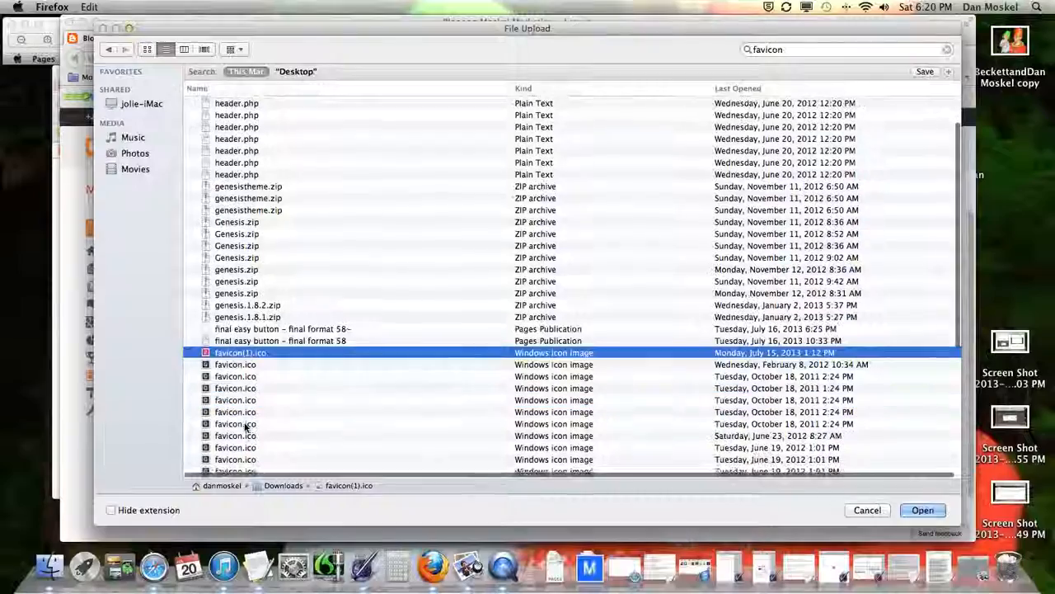
pyautogui.scroll(-4, 245, 427)
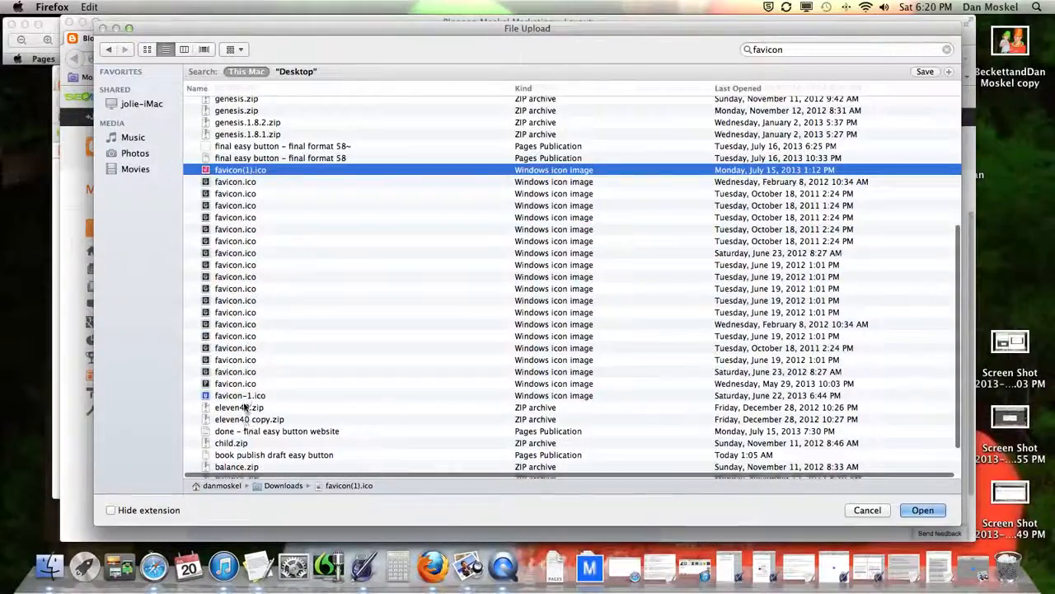
pyautogui.click(241, 397)
pyautogui.scroll(-2, 243, 404)
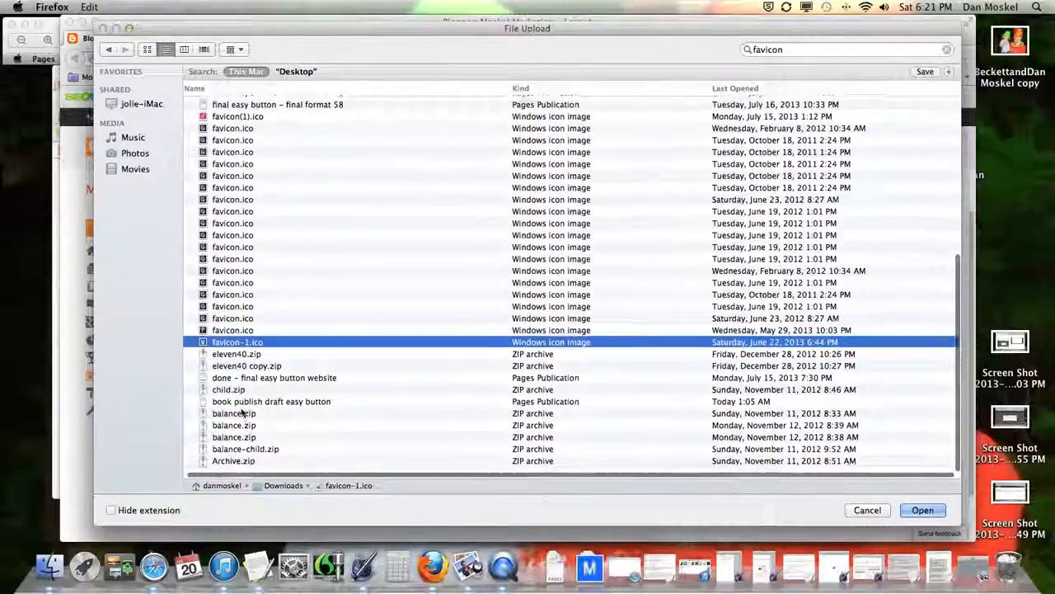
pyautogui.click(870, 510)
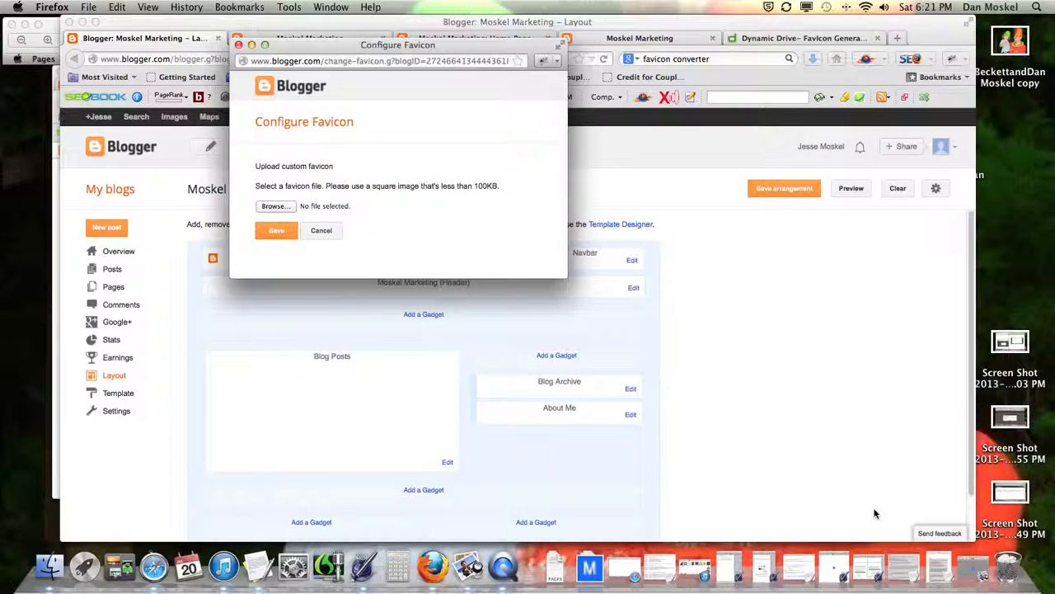
pyautogui.click(323, 230)
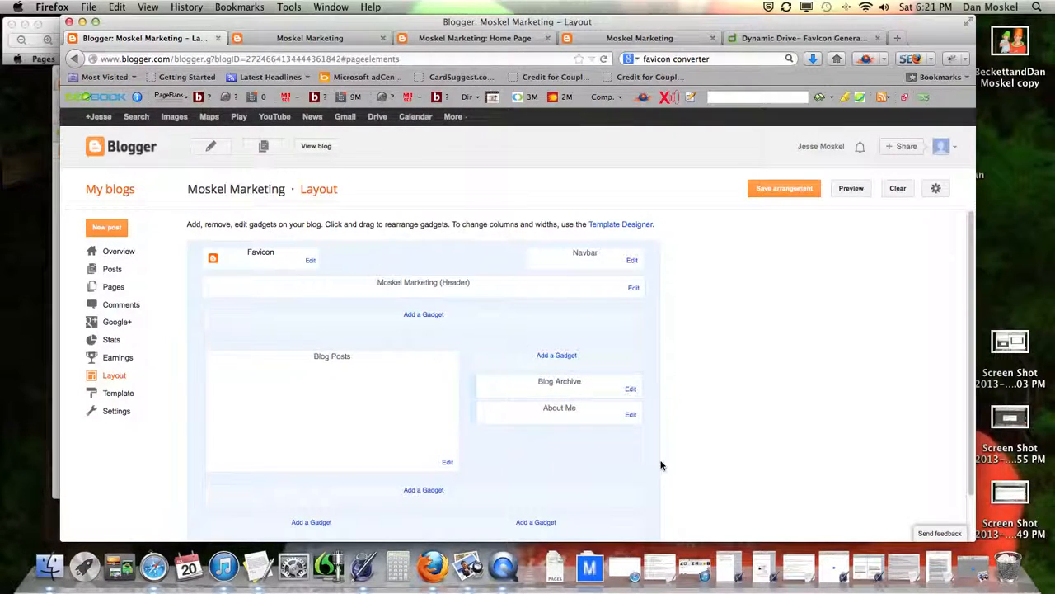
pyautogui.click(588, 567)
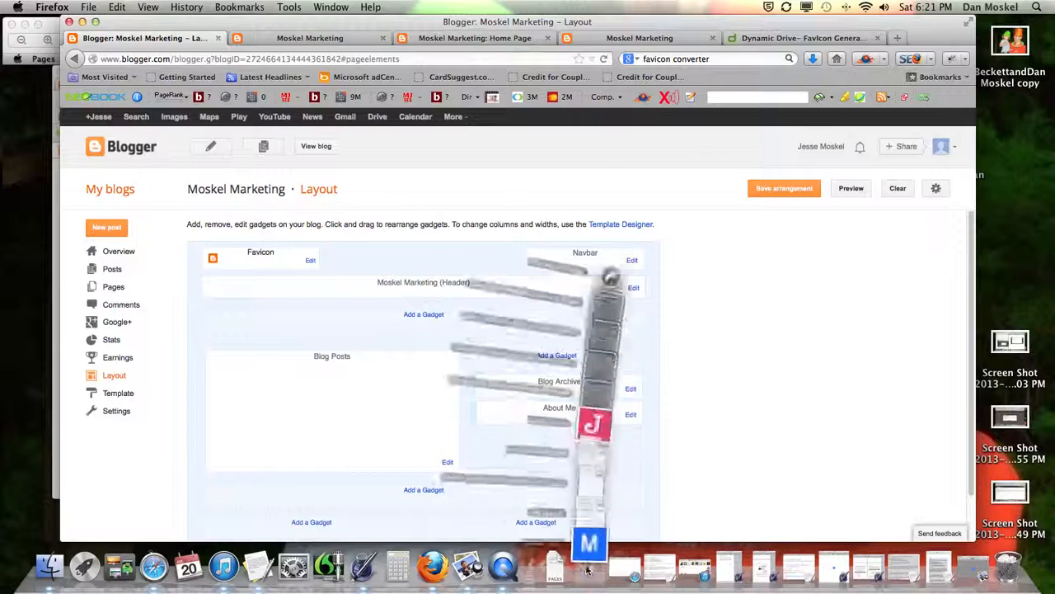
# Step: Open favicon-2.ico in Preview, save a version, and duplicate it
pyautogui.click(591, 528)
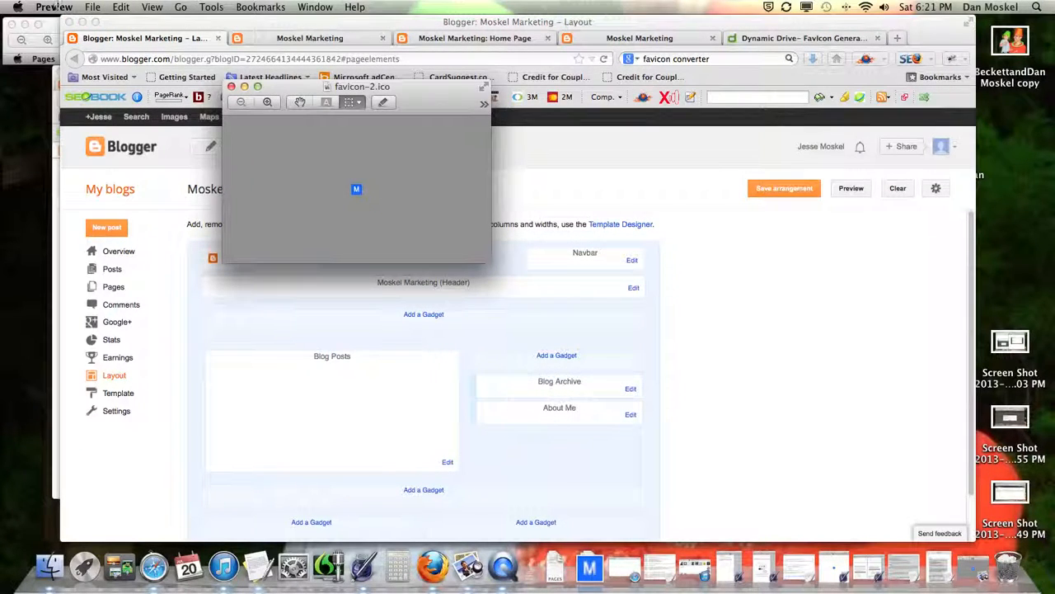
pyautogui.click(98, 8)
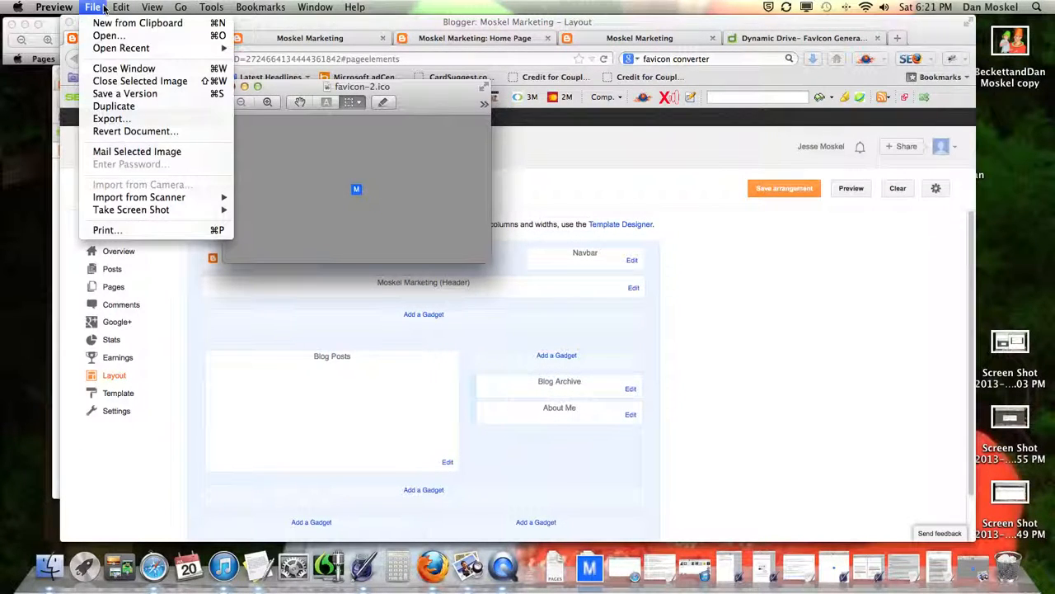
pyautogui.click(129, 96)
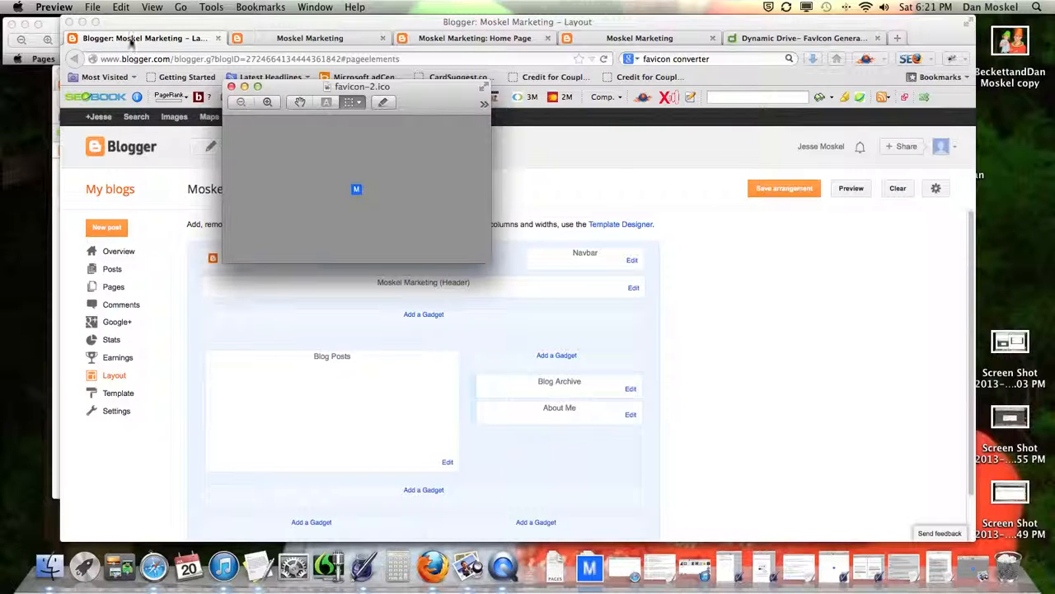
pyautogui.click(96, 8)
pyautogui.click(130, 108)
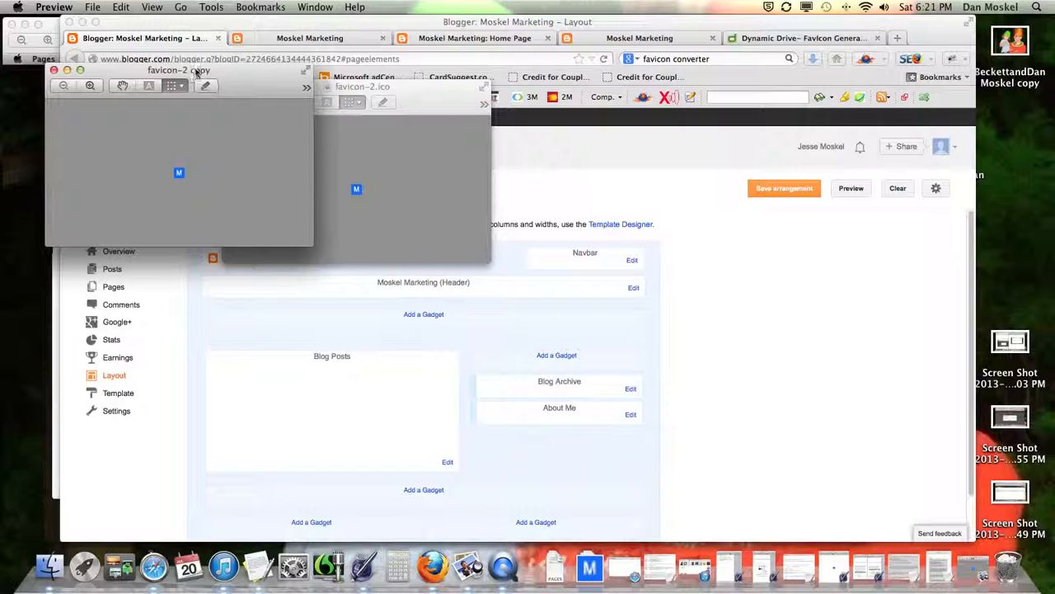
# Step: Save the duplicate as 'favicon-2 copy' in Microsoft Icon format on the Desktop
pyautogui.moveTo(189, 70); pyautogui.dragTo(389, 86)
pyautogui.click(96, 8)
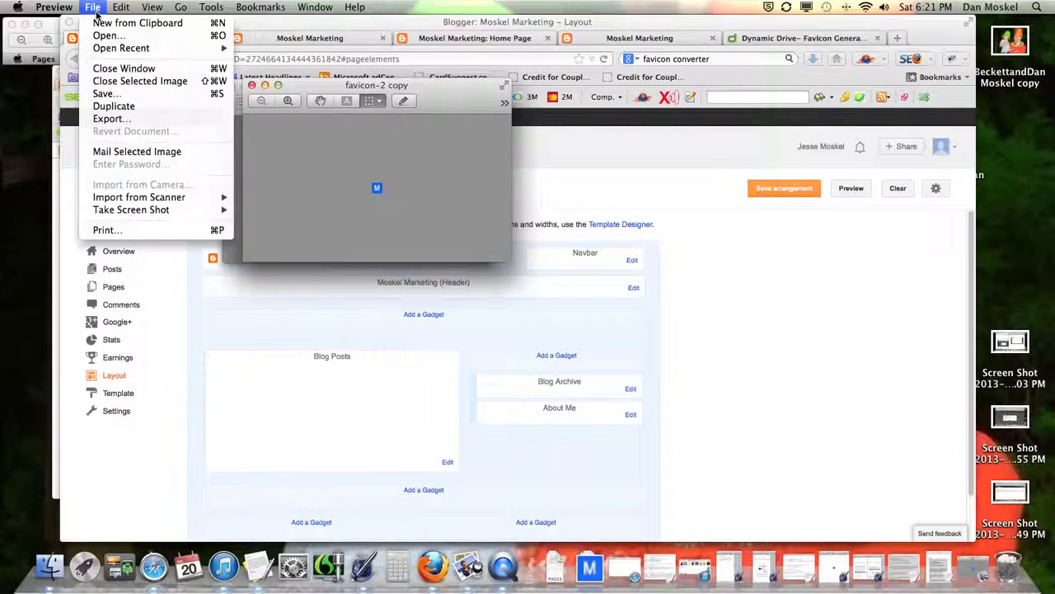
pyautogui.click(139, 96)
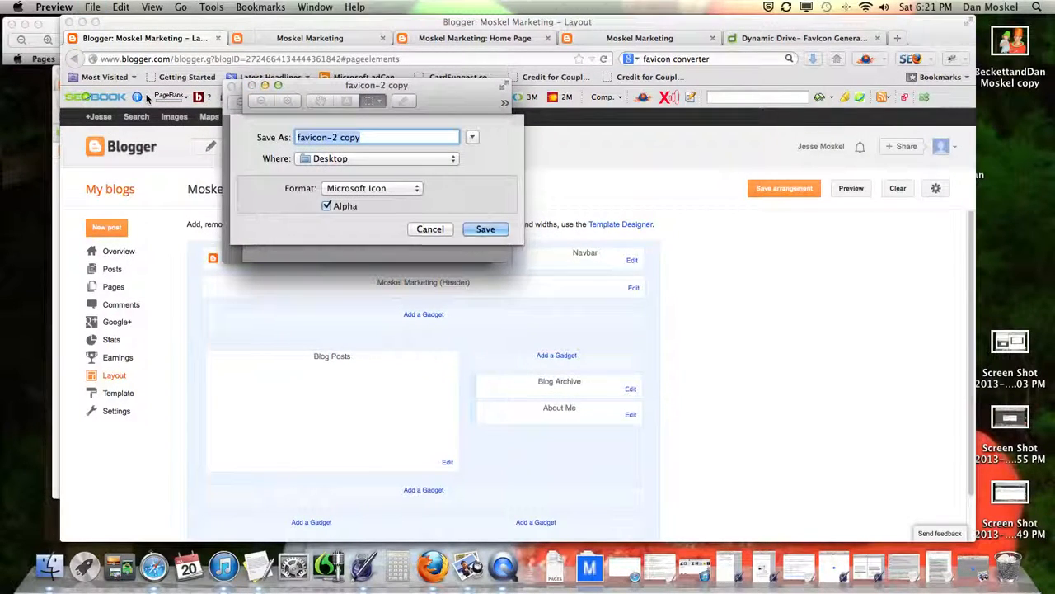
pyautogui.press('Right')
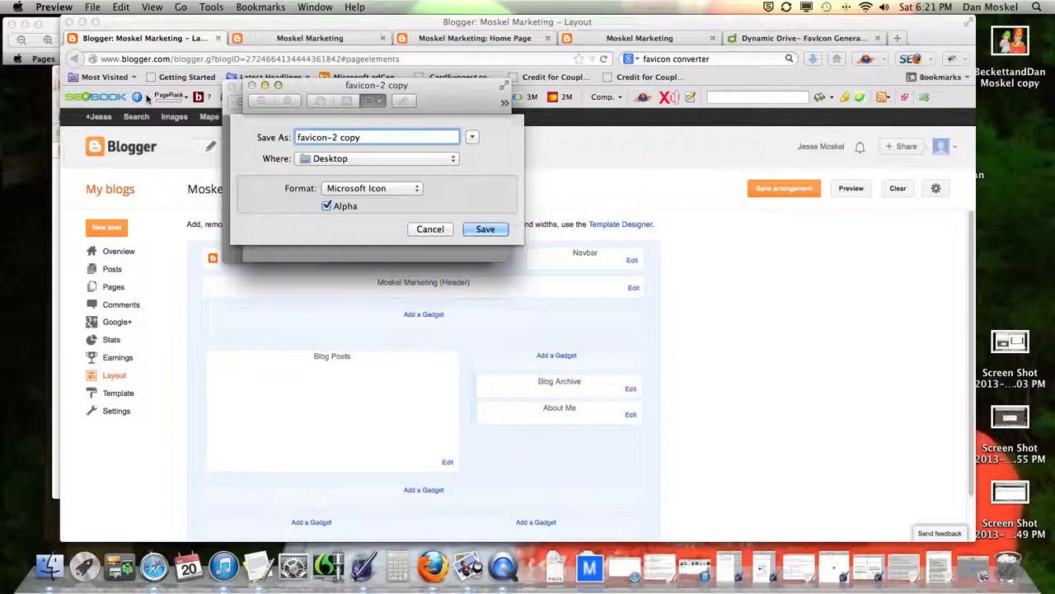
pyautogui.click(496, 229)
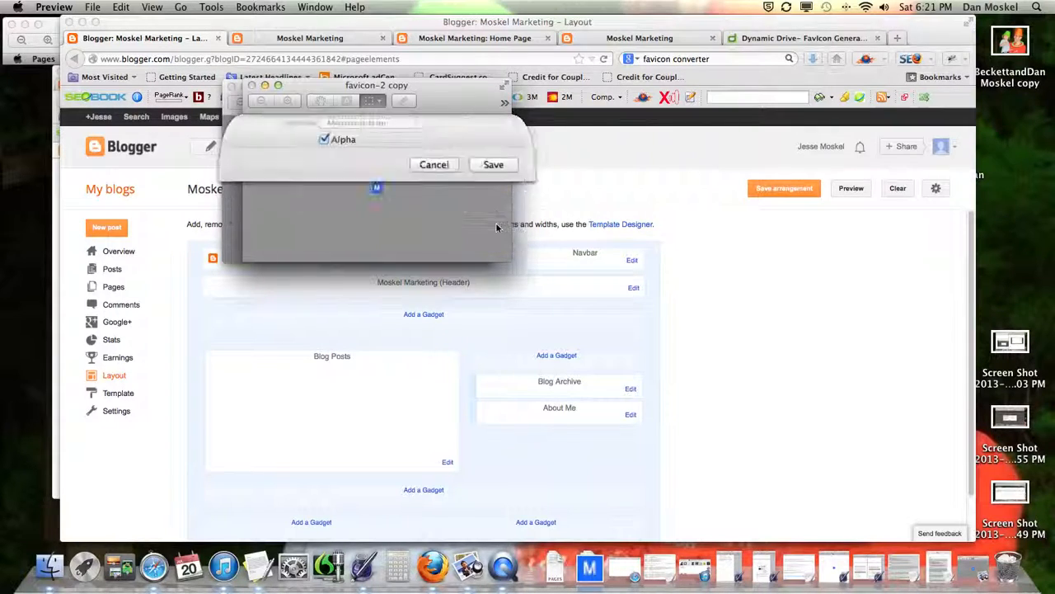
pyautogui.click(532, 216)
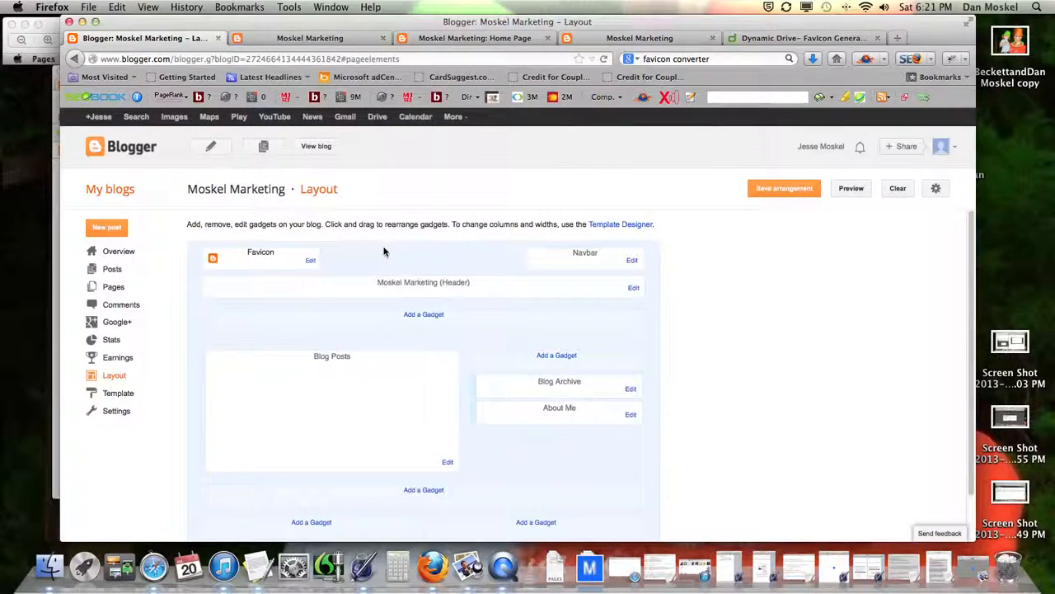
# Step: Upload 'favicon-2 copy.ico' in the Favicon gadget's settings and save it
pyautogui.click(310, 260)
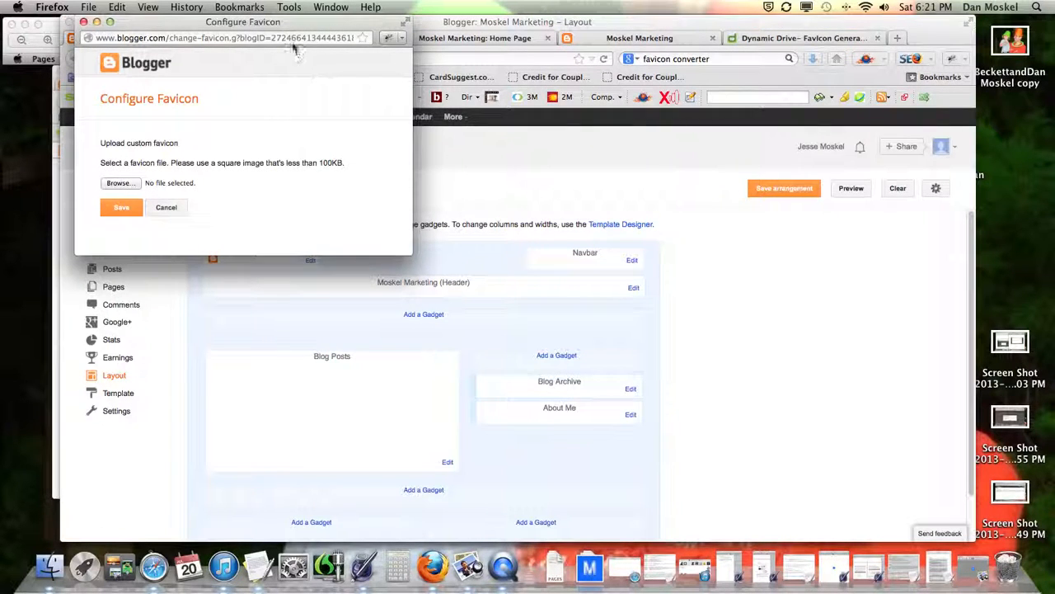
pyautogui.moveTo(284, 30); pyautogui.dragTo(427, 50)
pyautogui.click(258, 201)
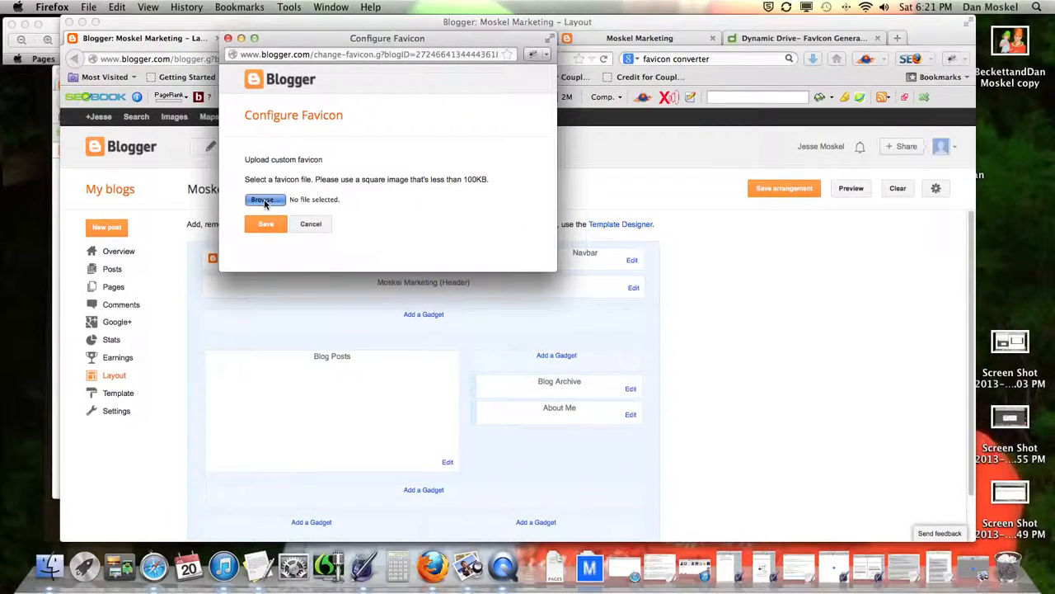
pyautogui.click(266, 121)
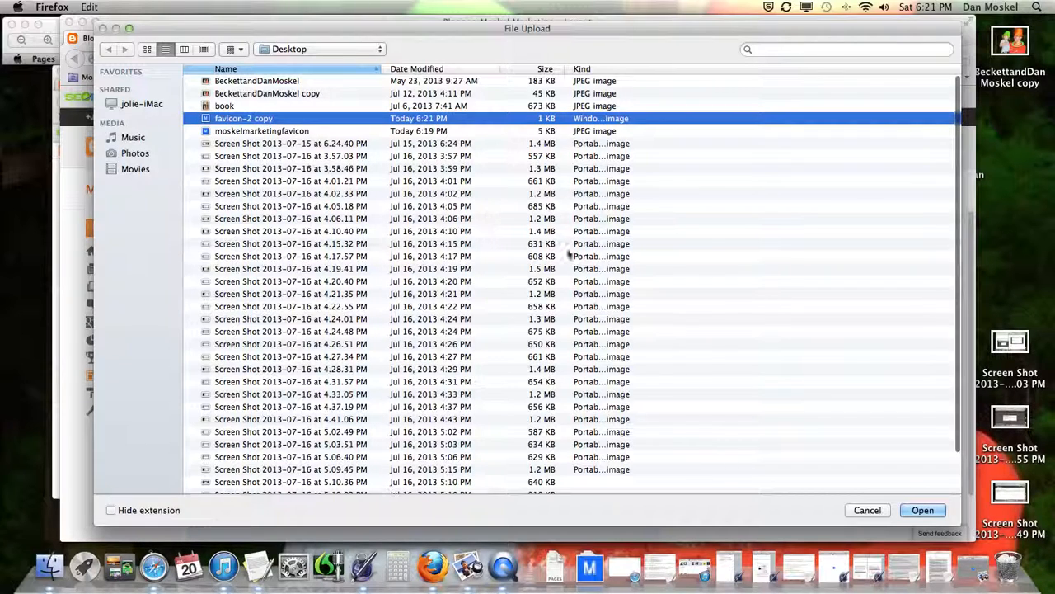
pyautogui.click(922, 510)
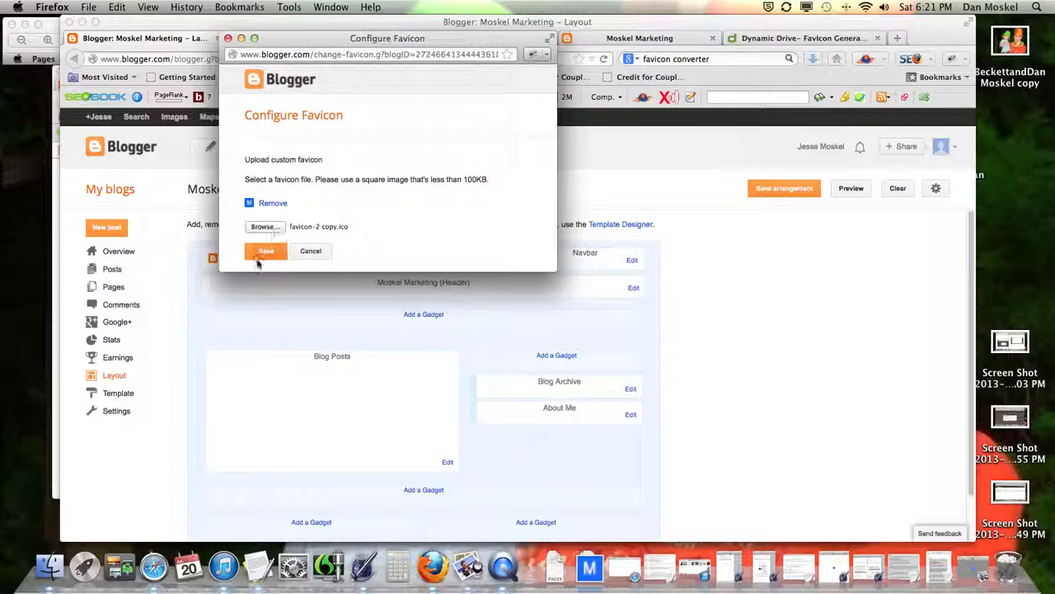
pyautogui.click(249, 204)
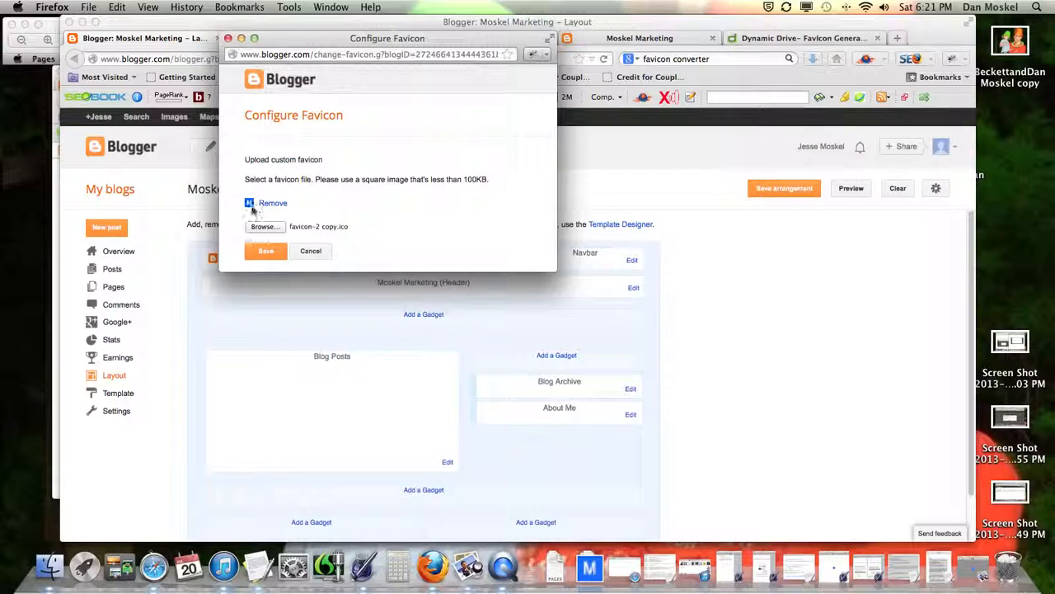
pyautogui.click(267, 252)
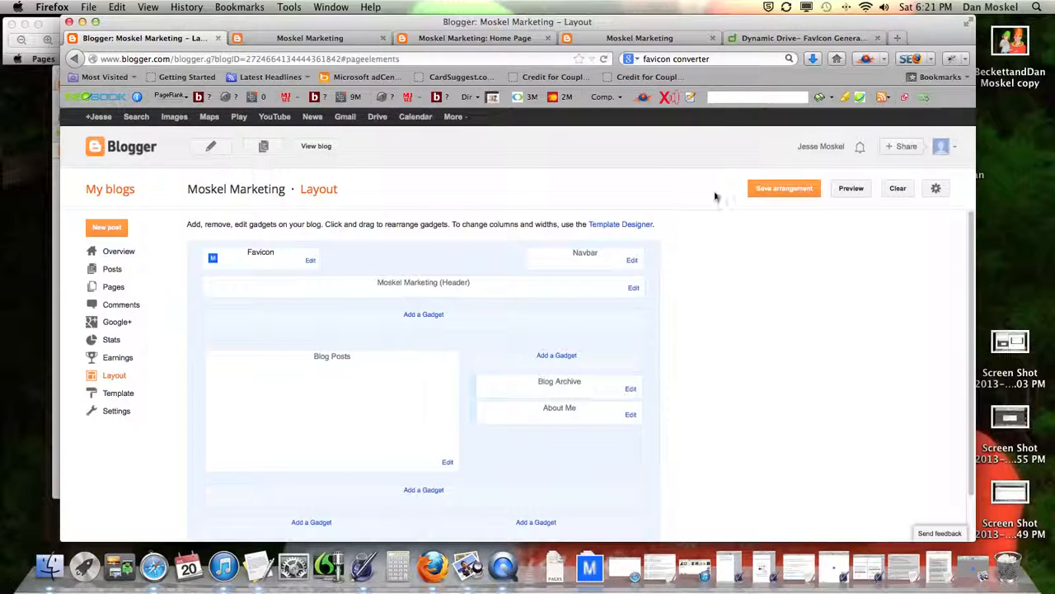
# Step: Save the layout, open the live blog, inspect favicon-2 copy in Preview, then close both Preview windows
pyautogui.click(792, 189)
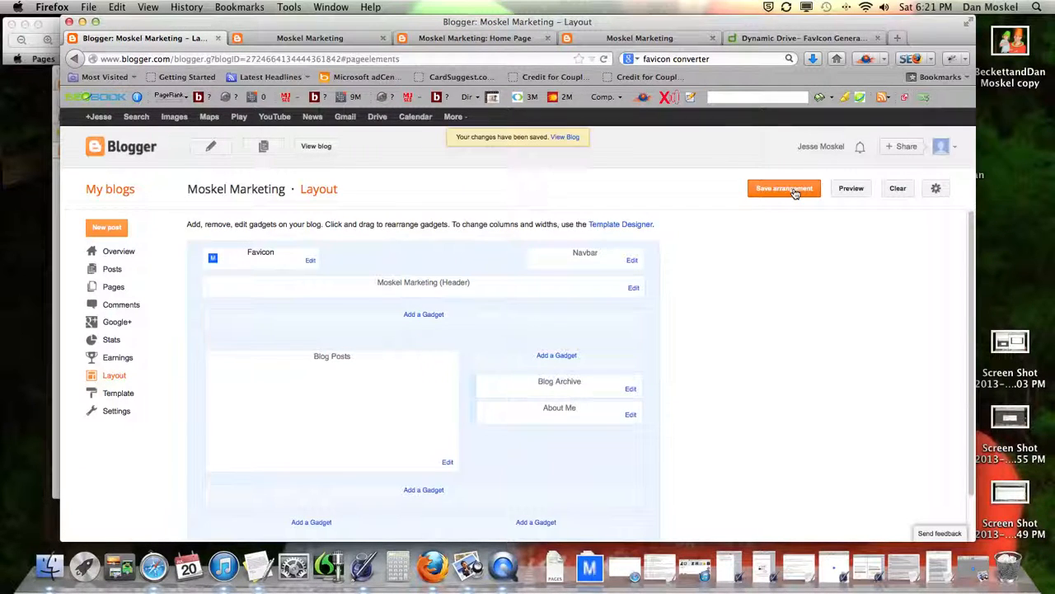
pyautogui.click(565, 137)
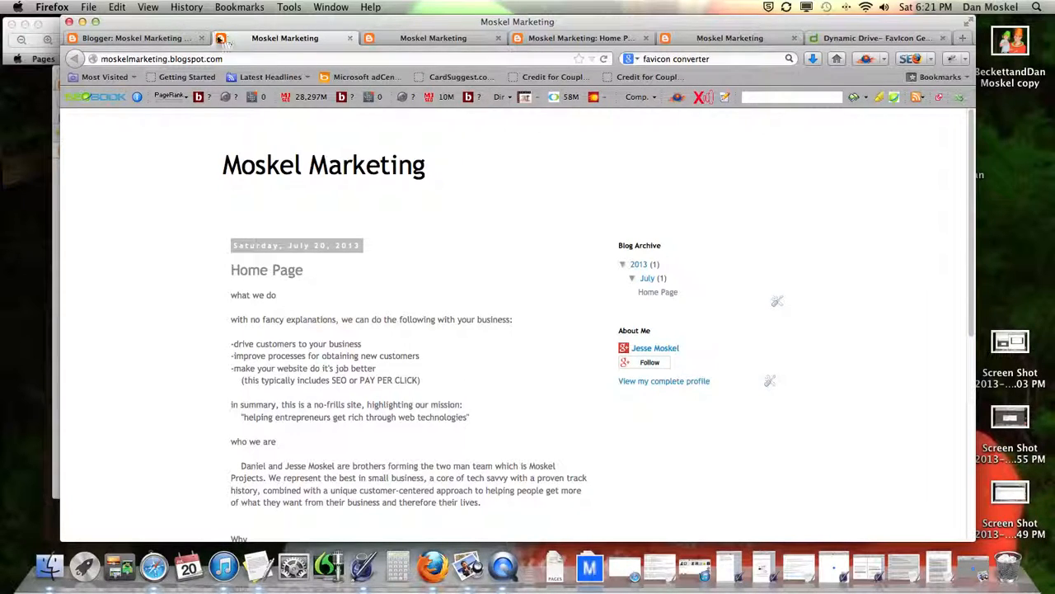
pyautogui.click(589, 567)
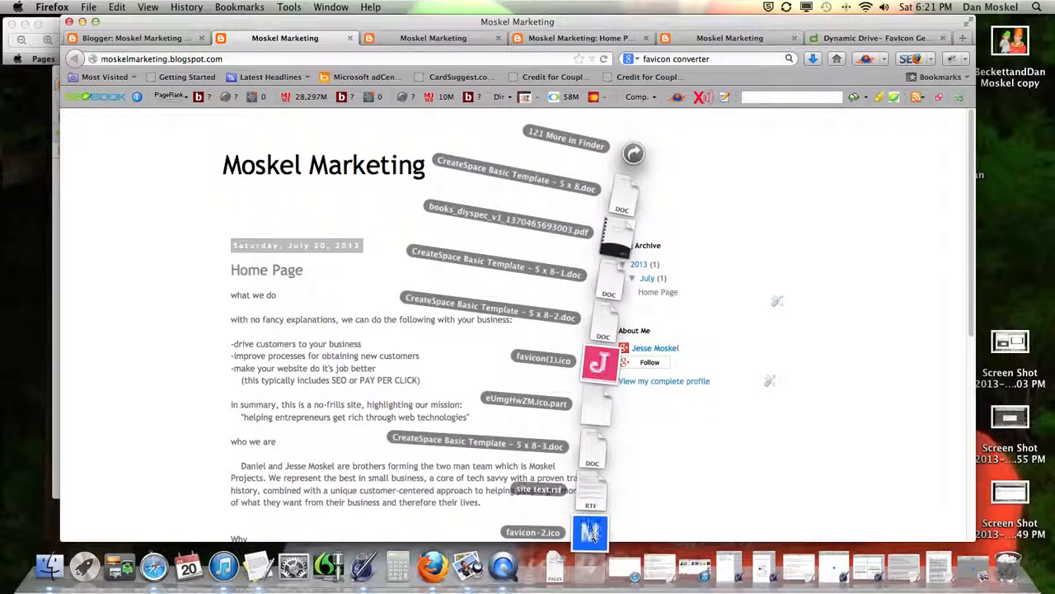
pyautogui.click(590, 529)
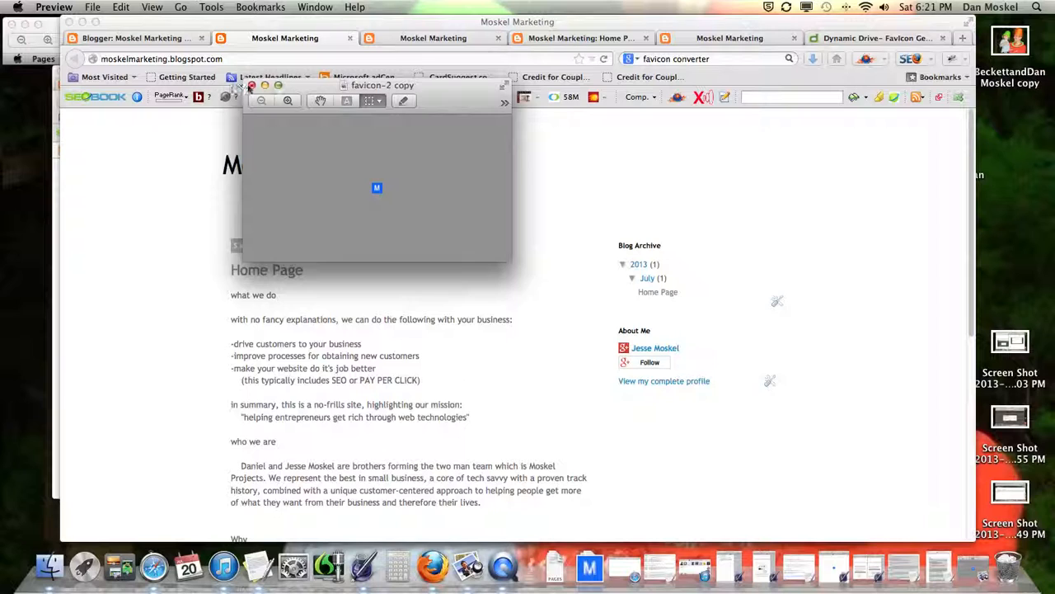
pyautogui.click(232, 87)
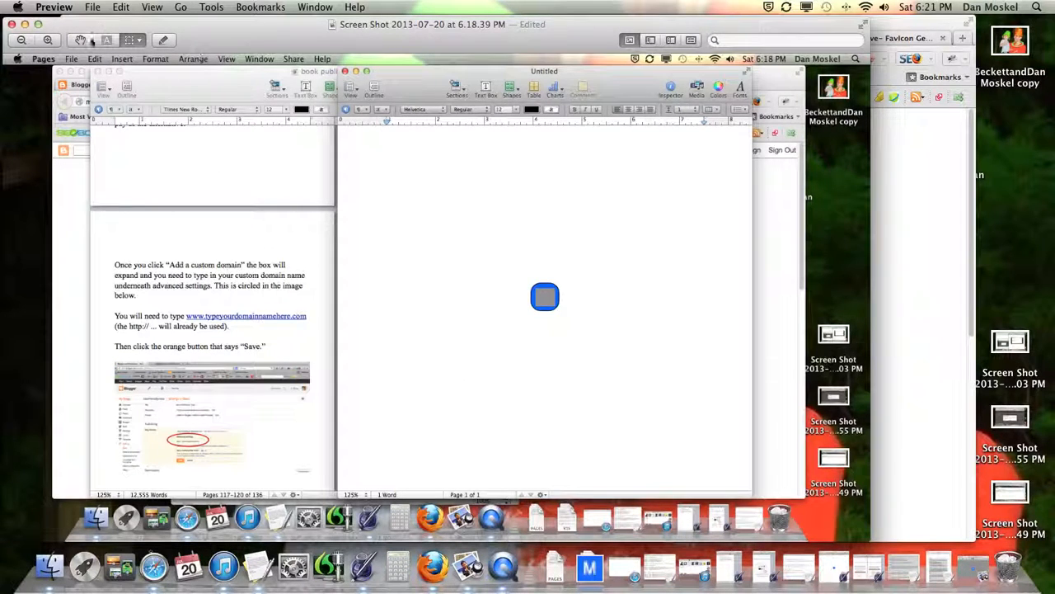
pyautogui.click(12, 25)
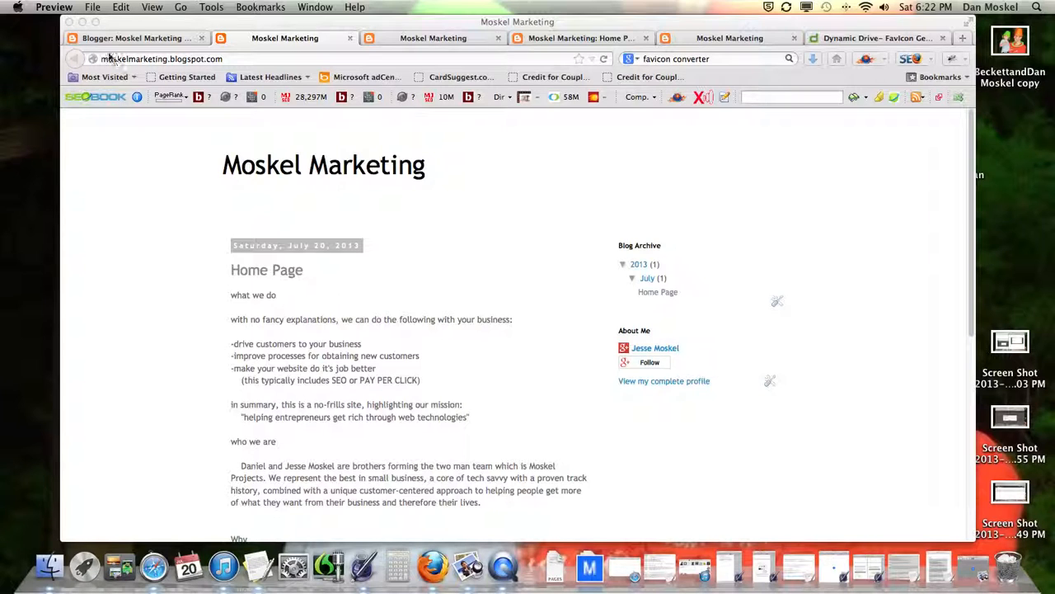
pyautogui.click(140, 38)
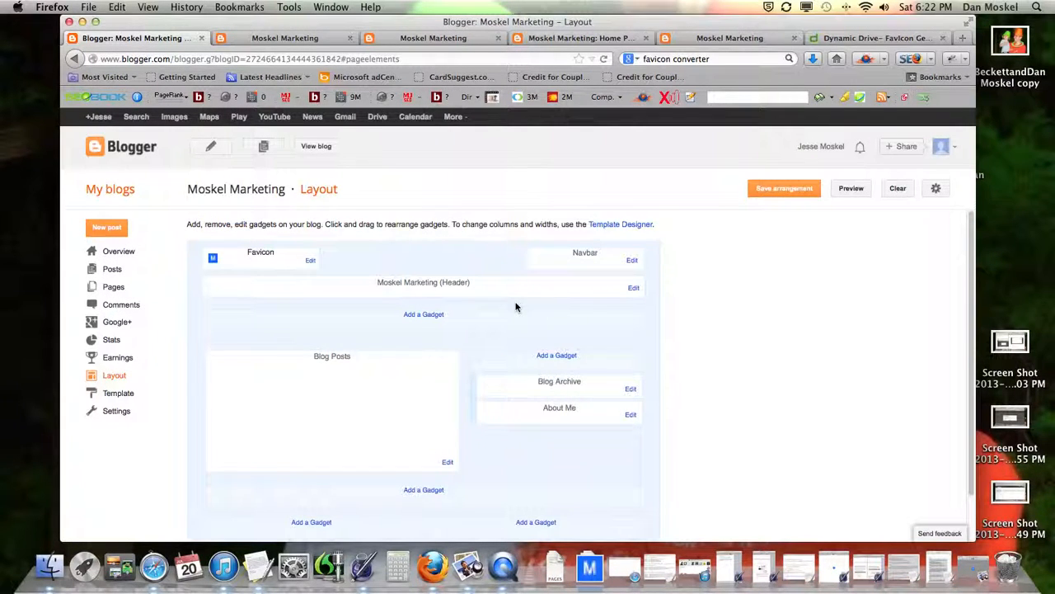
# Step: Save the layout with the Favicon gadget and browse the live blog
pyautogui.scroll(-2, 555, 344)
pyautogui.click(783, 188)
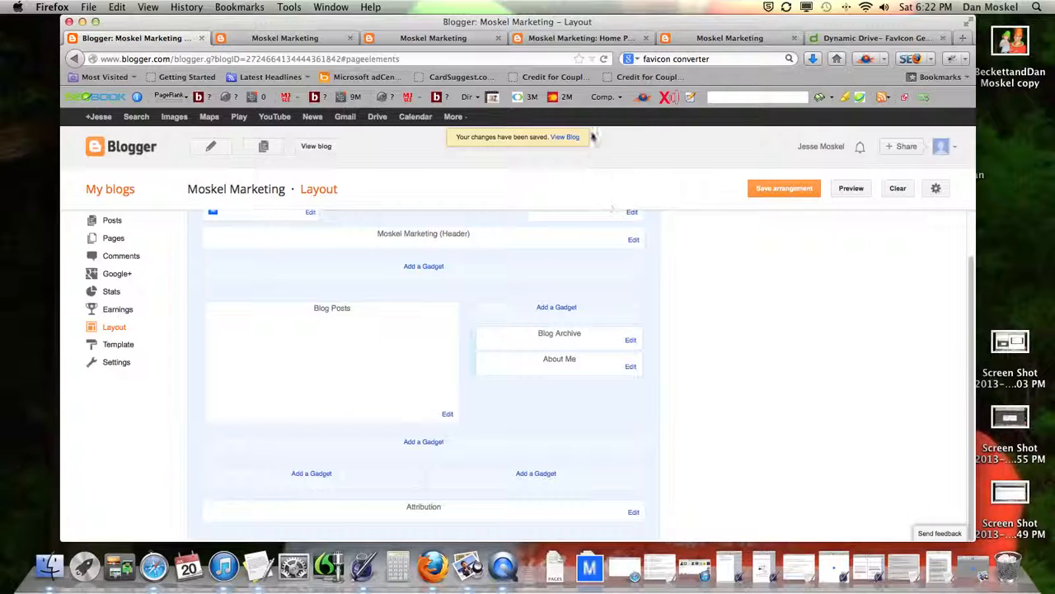
pyautogui.click(565, 137)
pyautogui.click(299, 39)
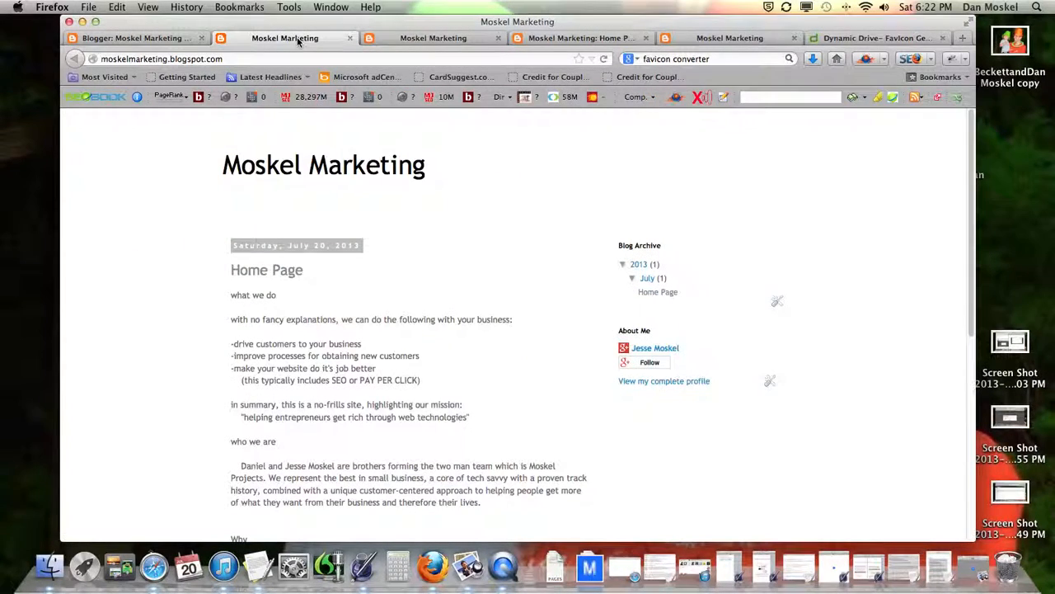
pyautogui.scroll(-10, 389, 280)
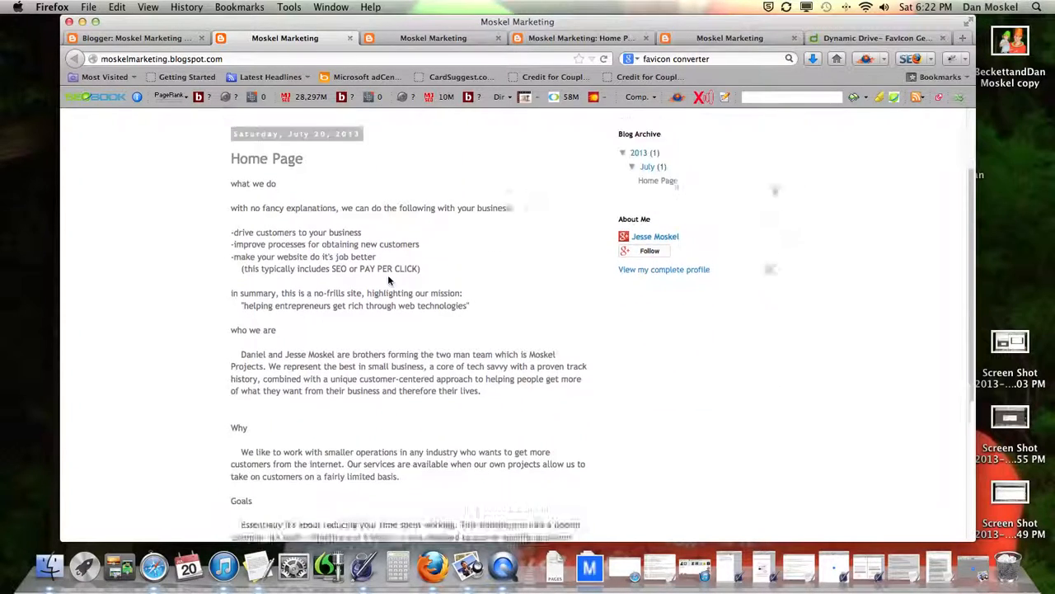
pyautogui.scroll(10, 388, 277)
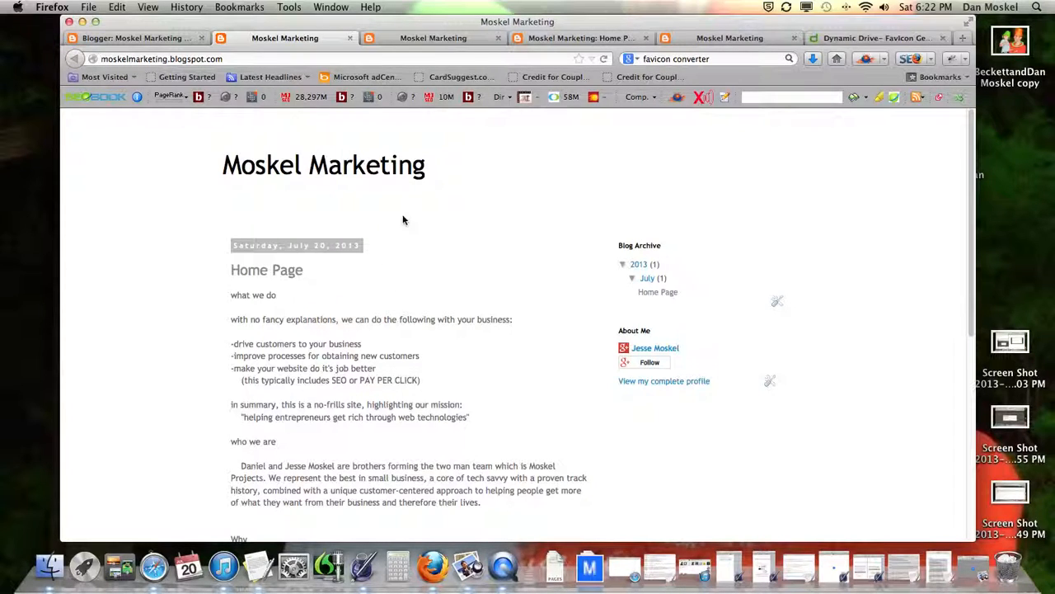
# Step: Go back to Blogger and open the blog's Pages settings
pyautogui.click(169, 38)
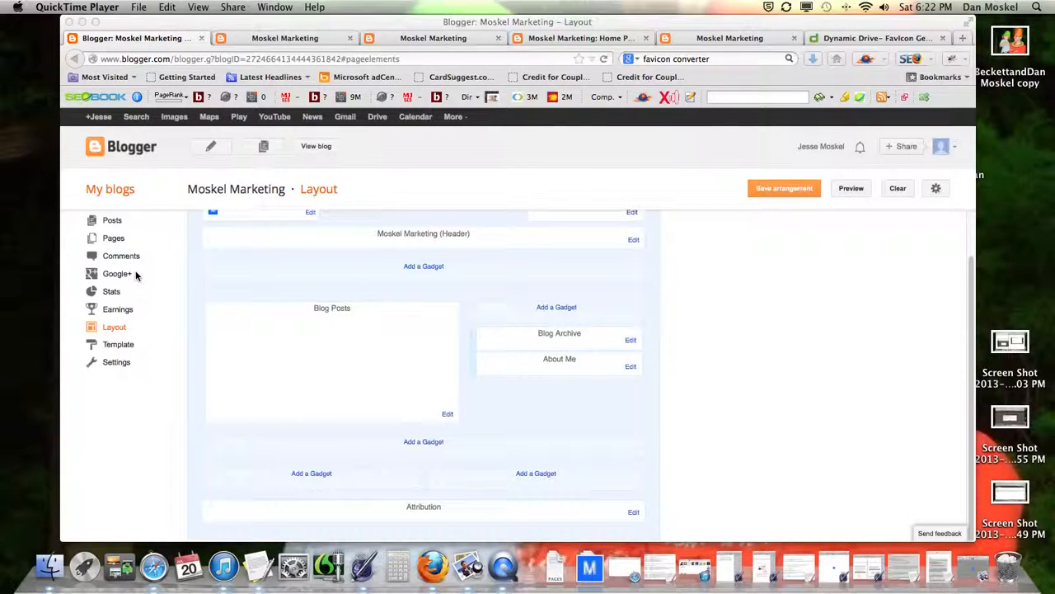
pyautogui.click(111, 241)
pyautogui.click(110, 241)
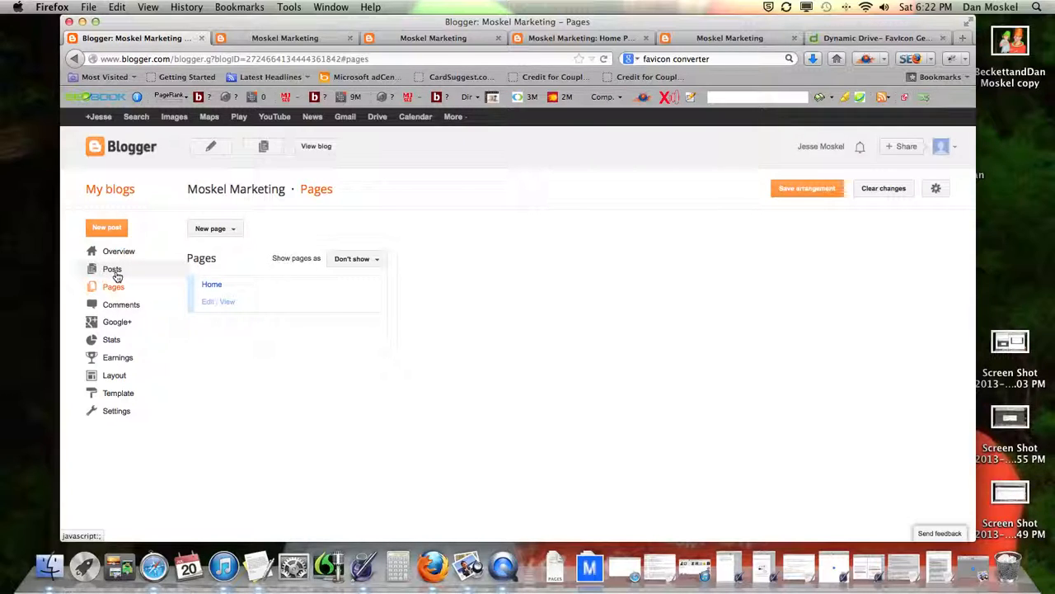
# Step: Show pages as Top tabs, save the arrangement, and check the Home tab on the live blog
pyautogui.click(207, 301)
pyautogui.click(504, 299)
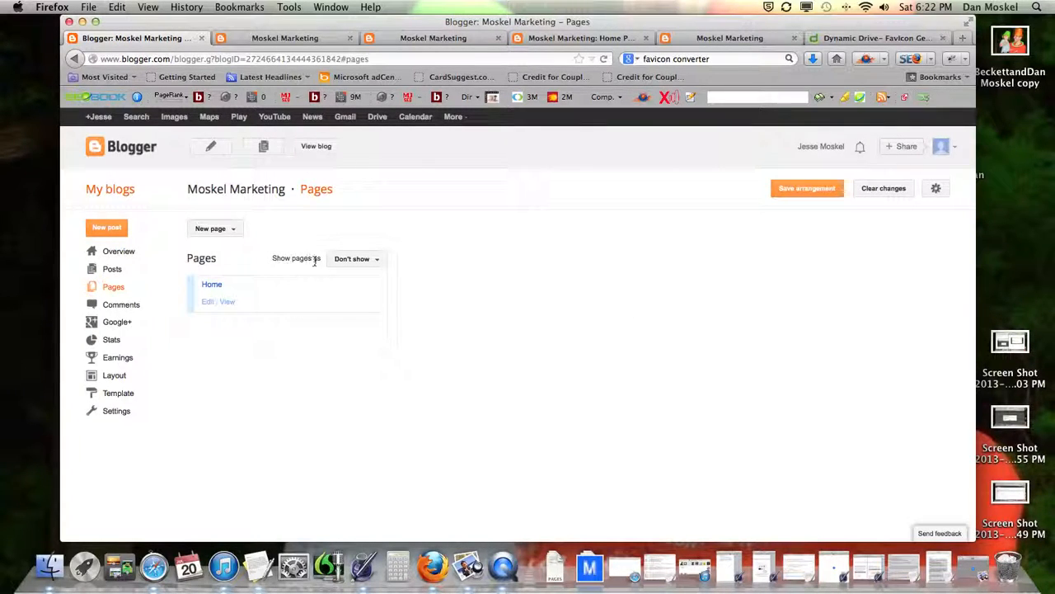
pyautogui.click(377, 265)
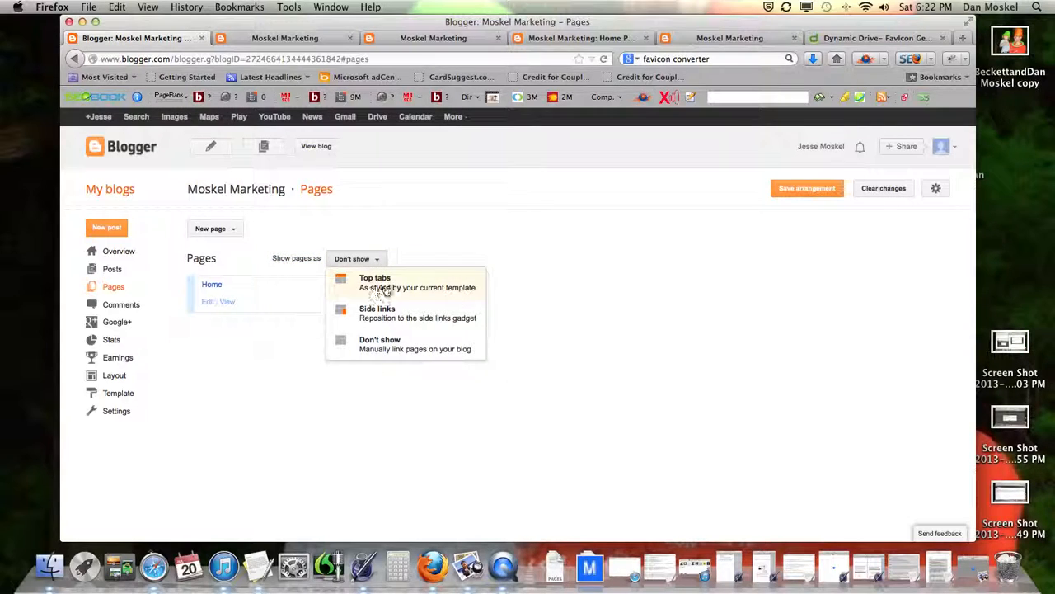
pyautogui.click(385, 288)
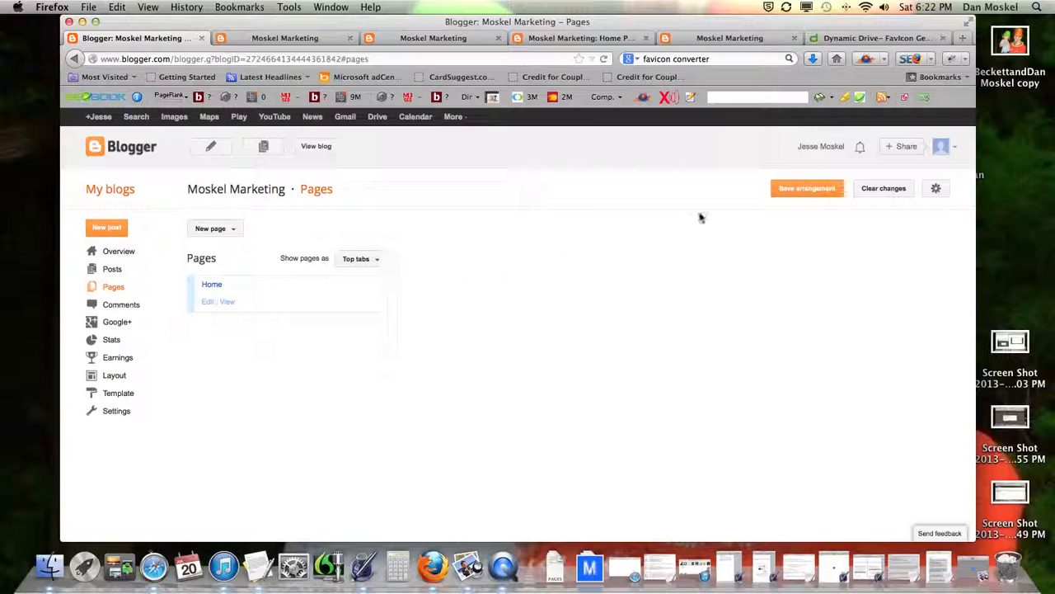
pyautogui.click(792, 195)
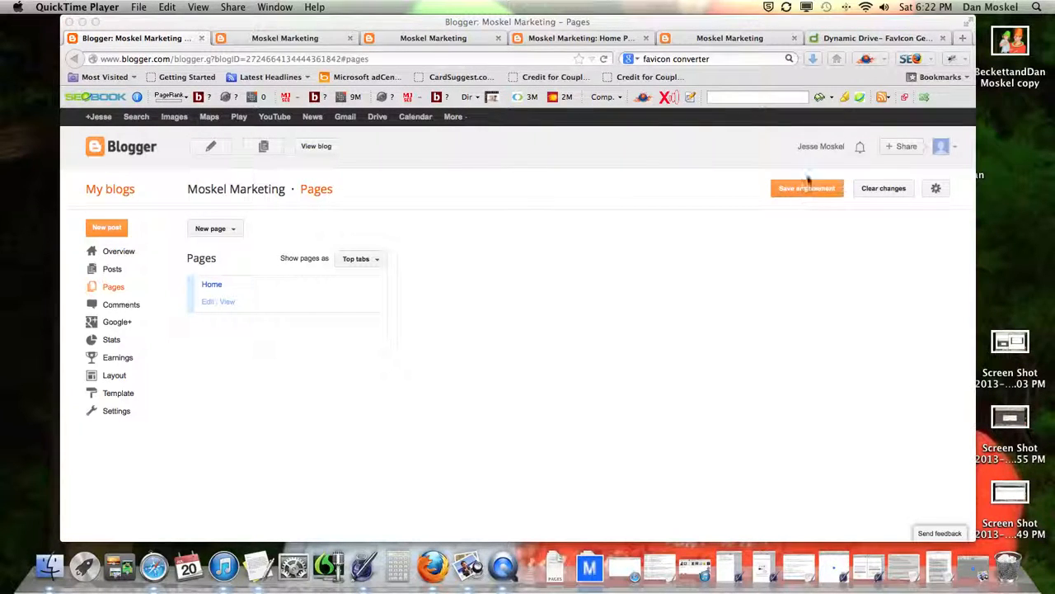
pyautogui.click(803, 191)
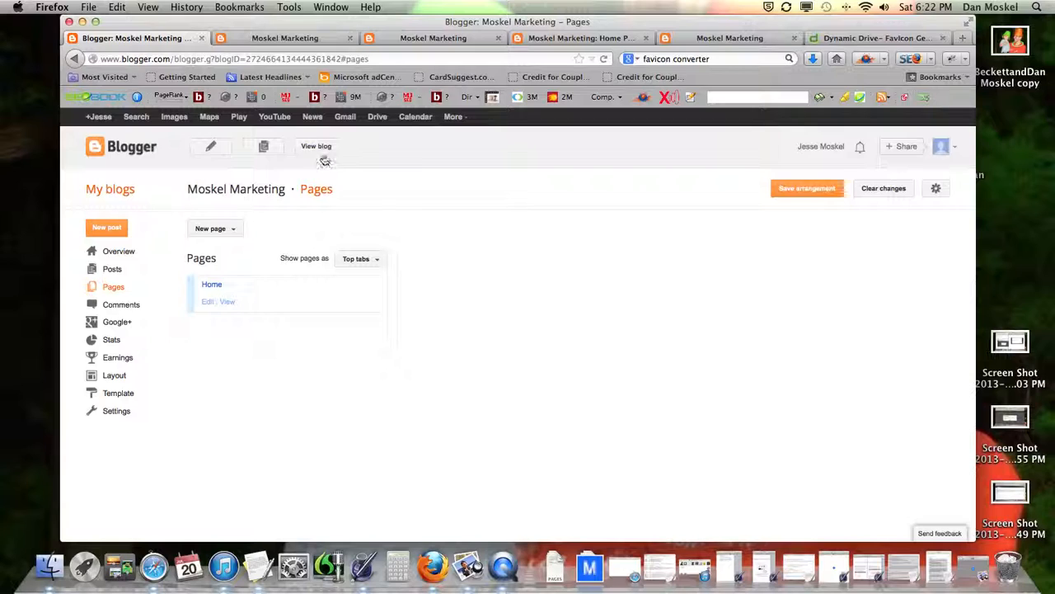
pyautogui.click(316, 146)
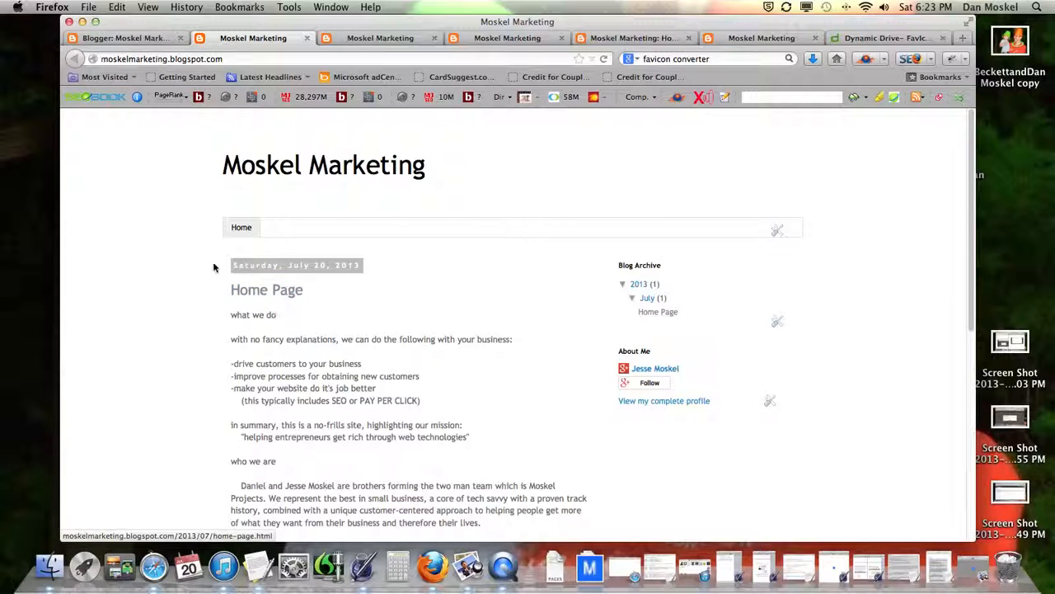
pyautogui.click(138, 42)
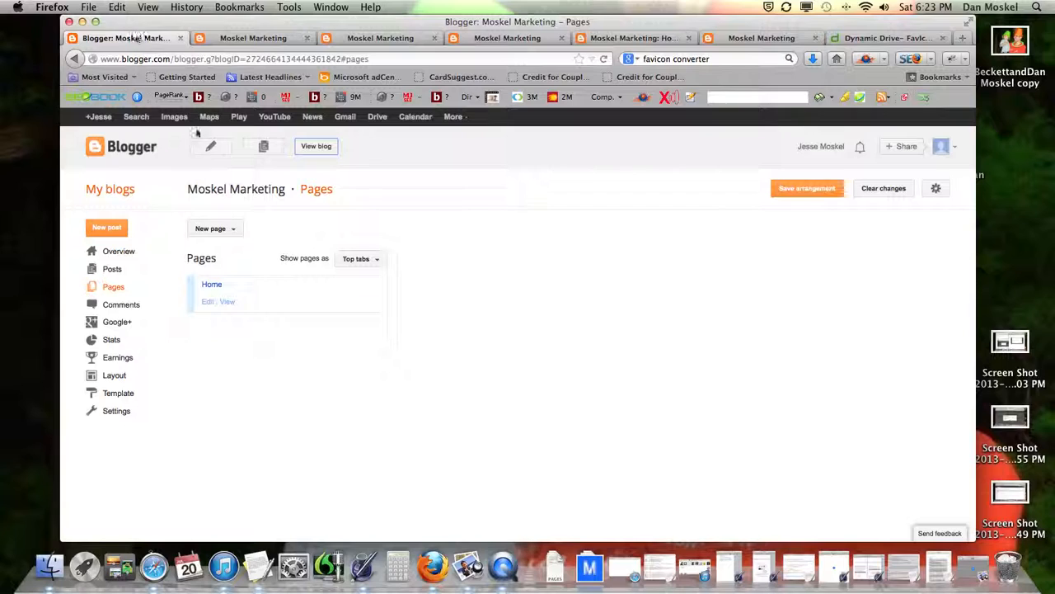
# Step: Open the Template Designer's Background settings and restore the default background and colours
pyautogui.click(120, 393)
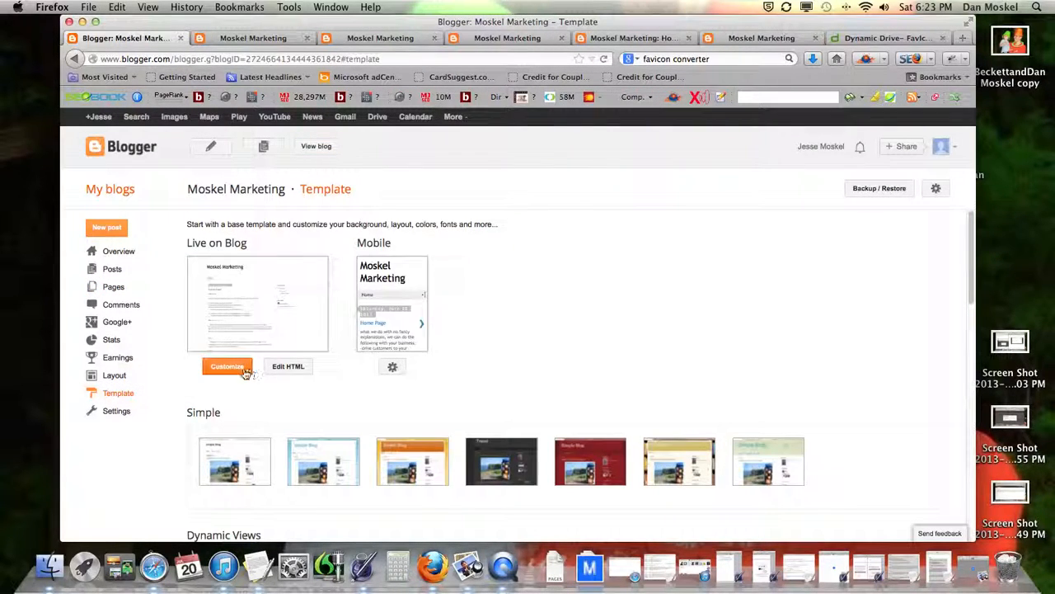
pyautogui.click(230, 368)
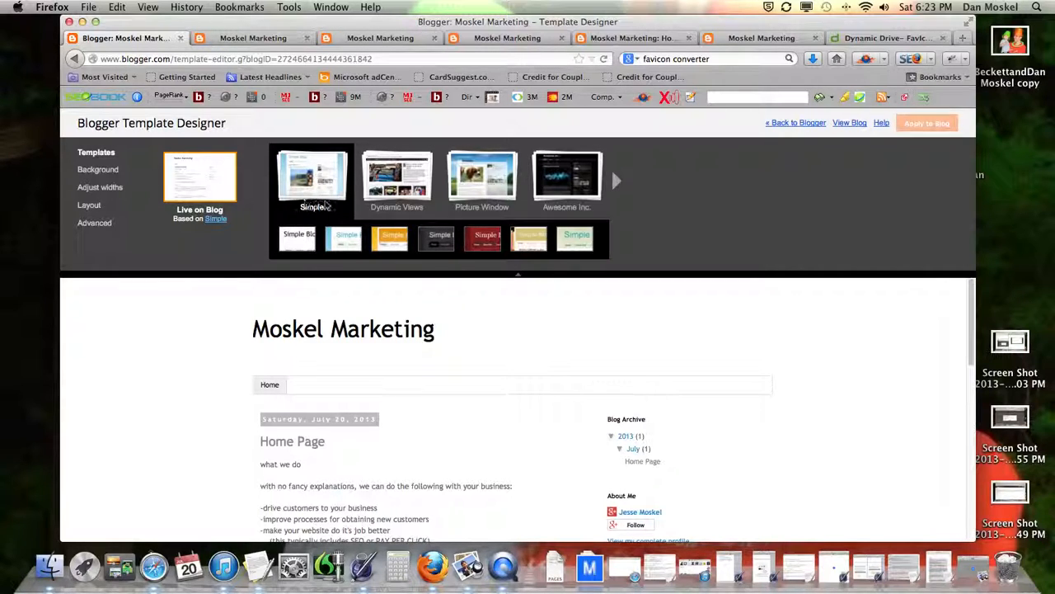
pyautogui.click(96, 169)
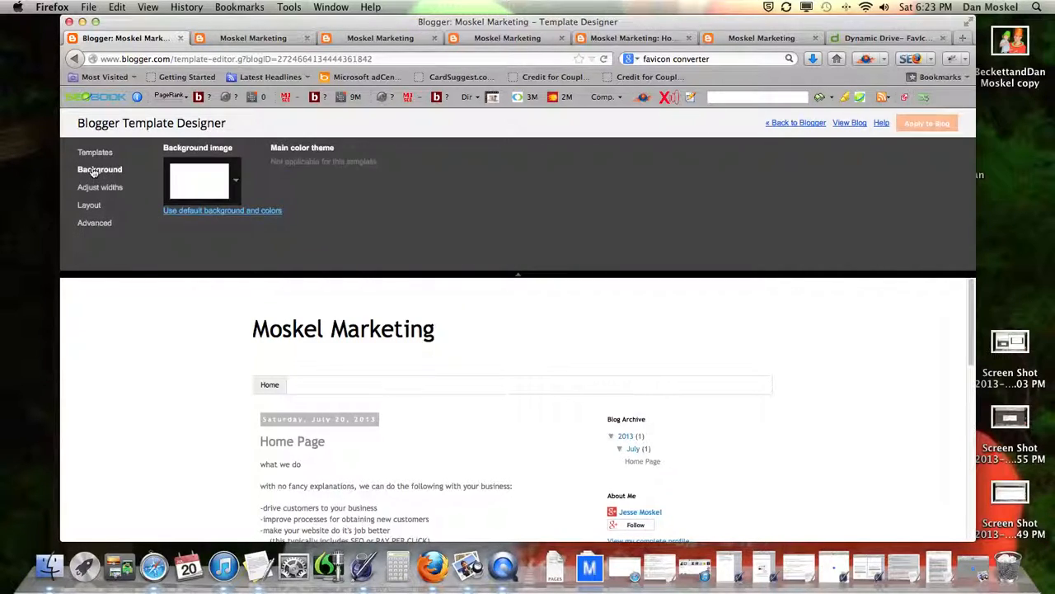
pyautogui.click(231, 213)
# Step: Choose the plain pale tile from the Textures collection as the background image
pyautogui.click(235, 182)
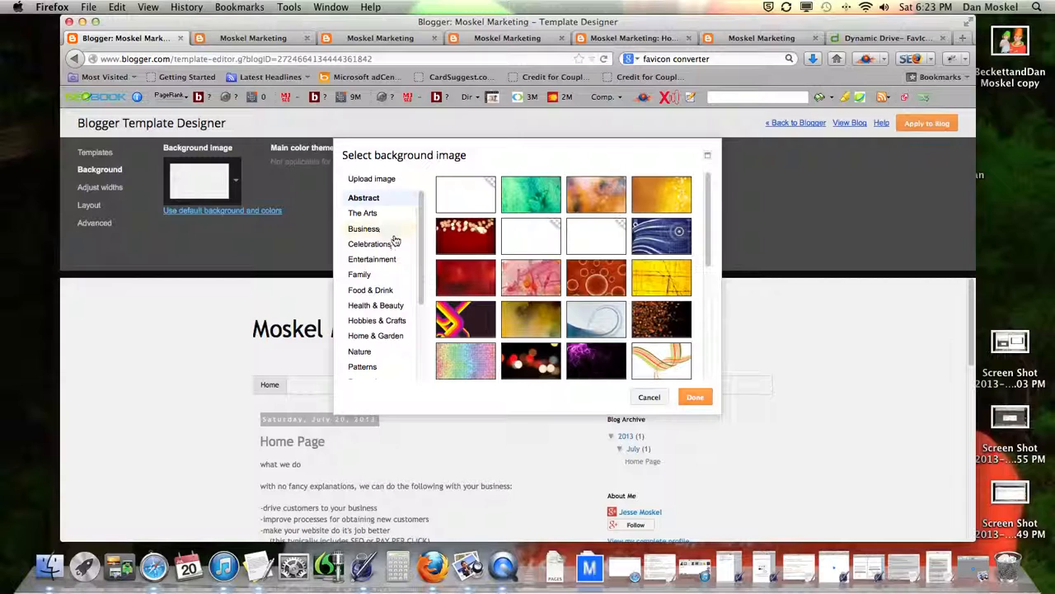
pyautogui.scroll(-3, 395, 238)
pyautogui.click(360, 371)
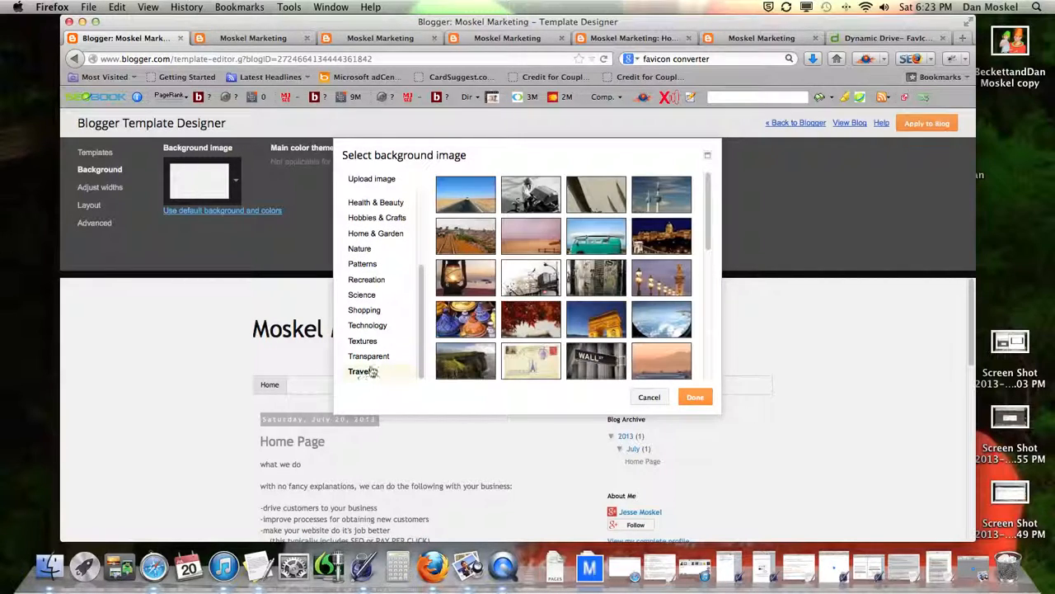
pyautogui.scroll(-1, 576, 343)
pyautogui.scroll(-5, 575, 343)
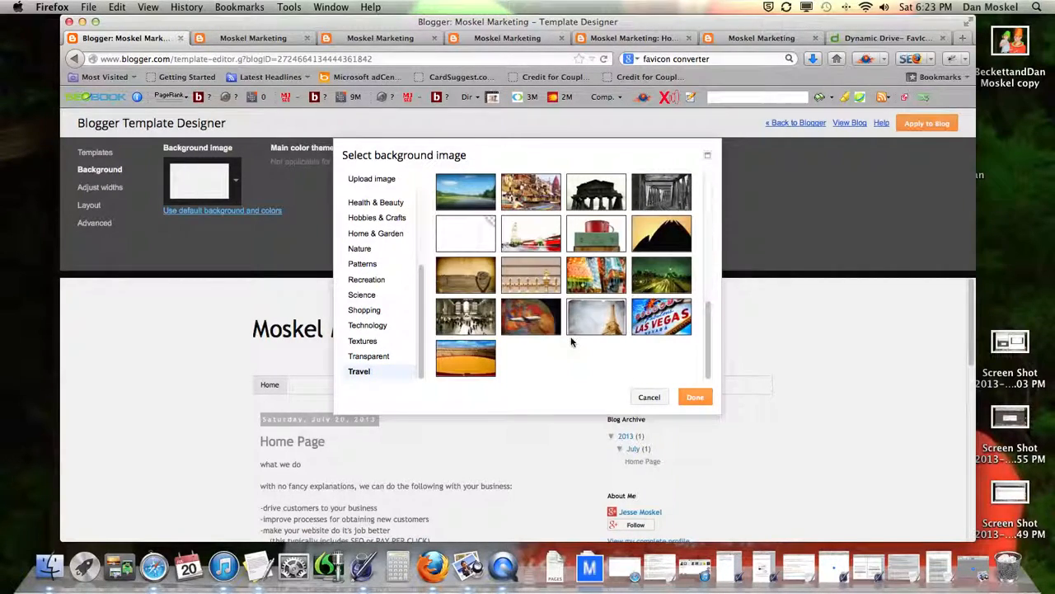
pyautogui.click(373, 356)
pyautogui.click(364, 341)
pyautogui.click(368, 326)
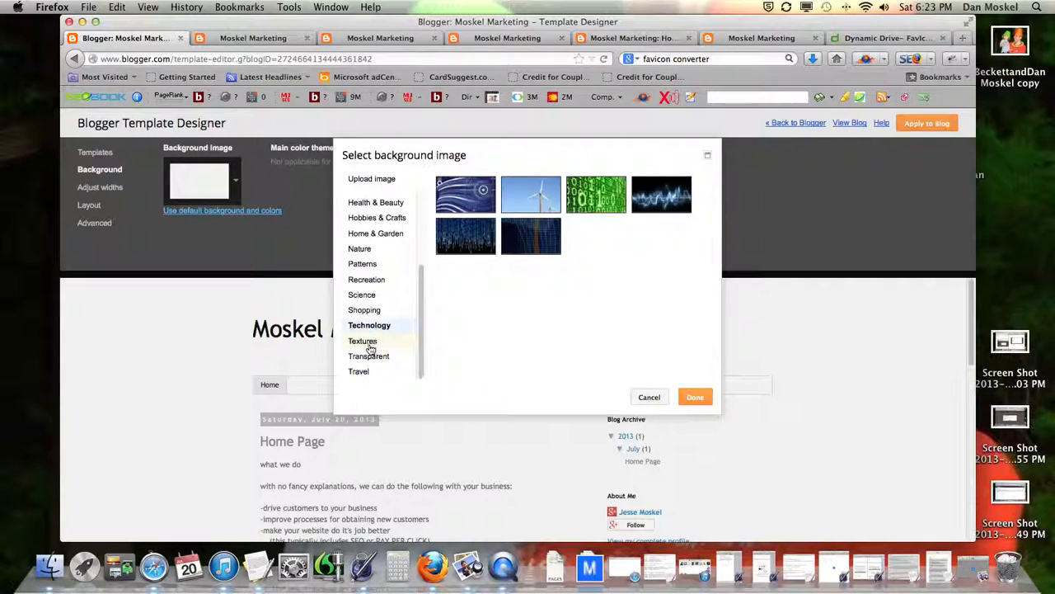
pyautogui.click(369, 344)
pyautogui.scroll(-1, 564, 293)
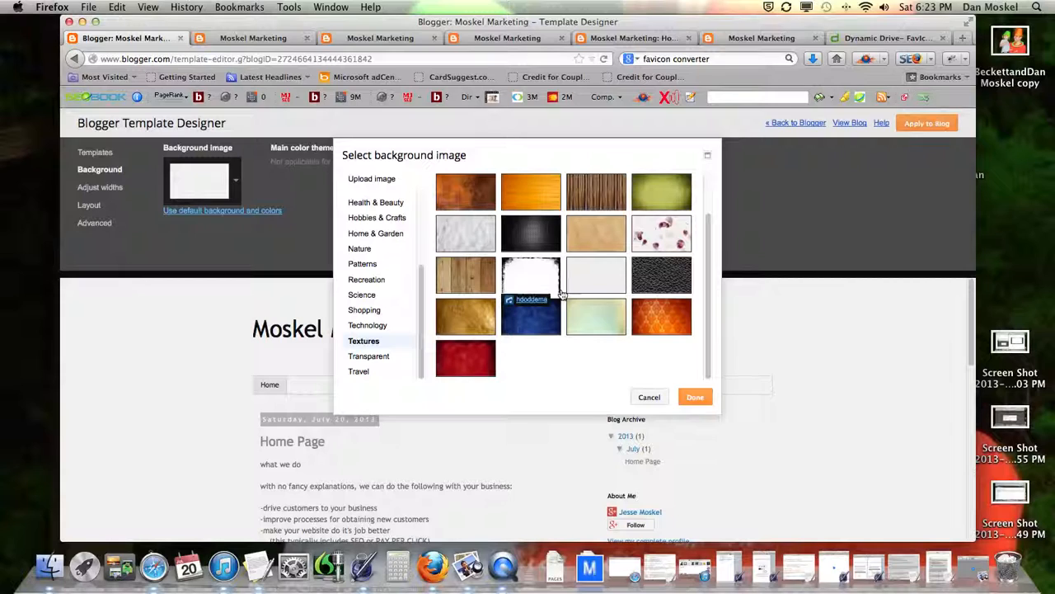
pyautogui.scroll(1, 620, 277)
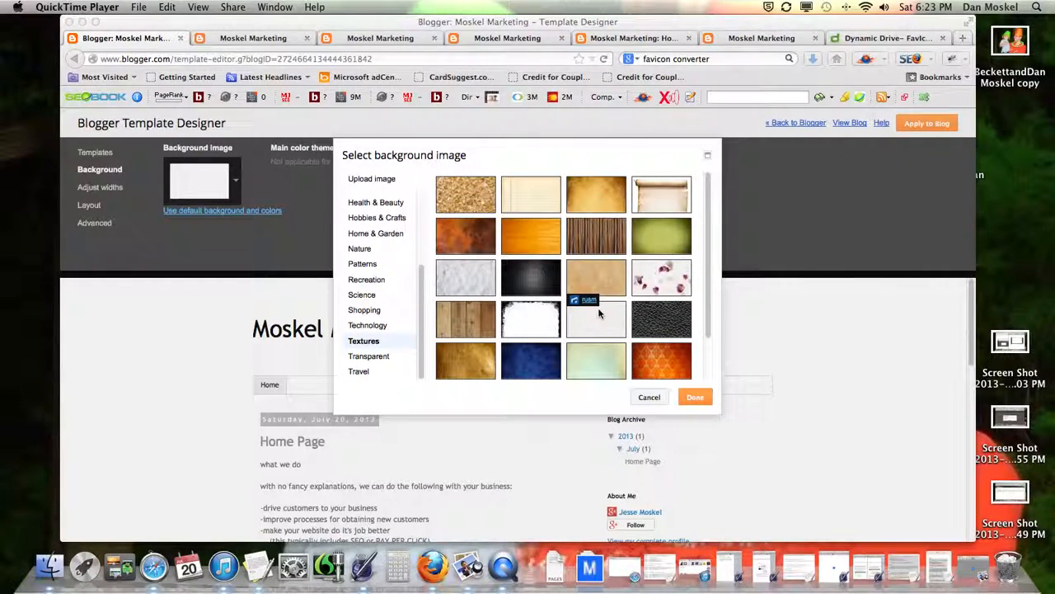
pyautogui.click(610, 291)
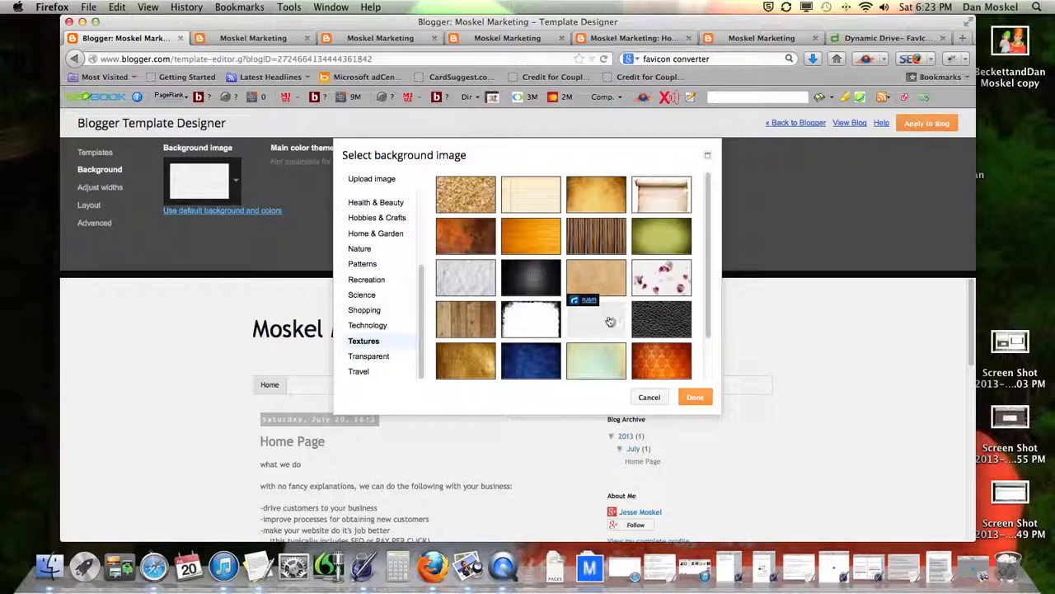
pyautogui.click(695, 397)
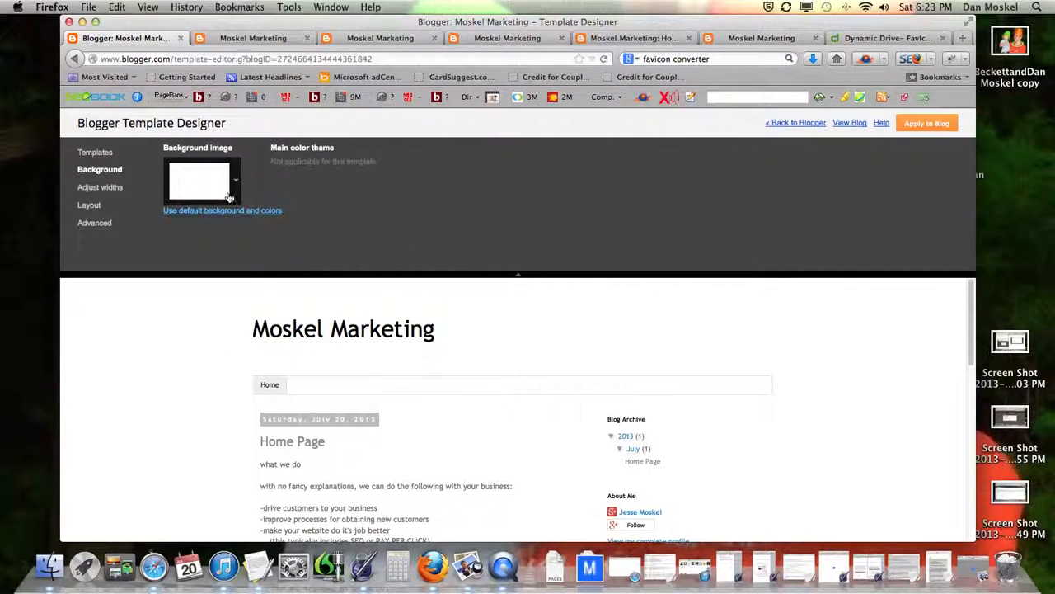
# Step: Reset blog widths to defaults and apply the three-column layout with sidebars on both sides
pyautogui.click(113, 189)
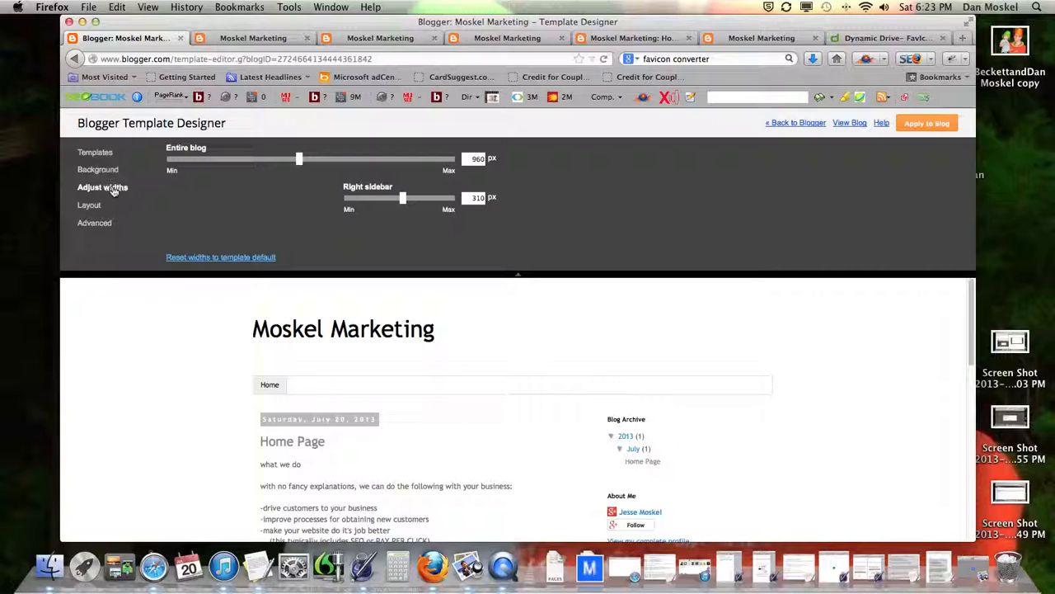
pyautogui.moveTo(405, 204); pyautogui.dragTo(403, 205)
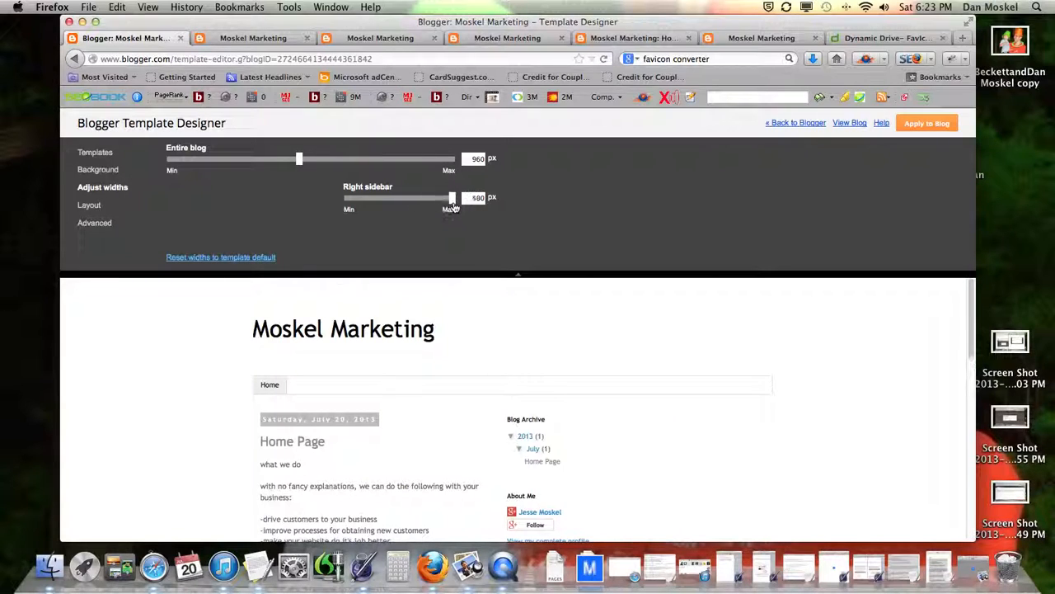
pyautogui.click(234, 258)
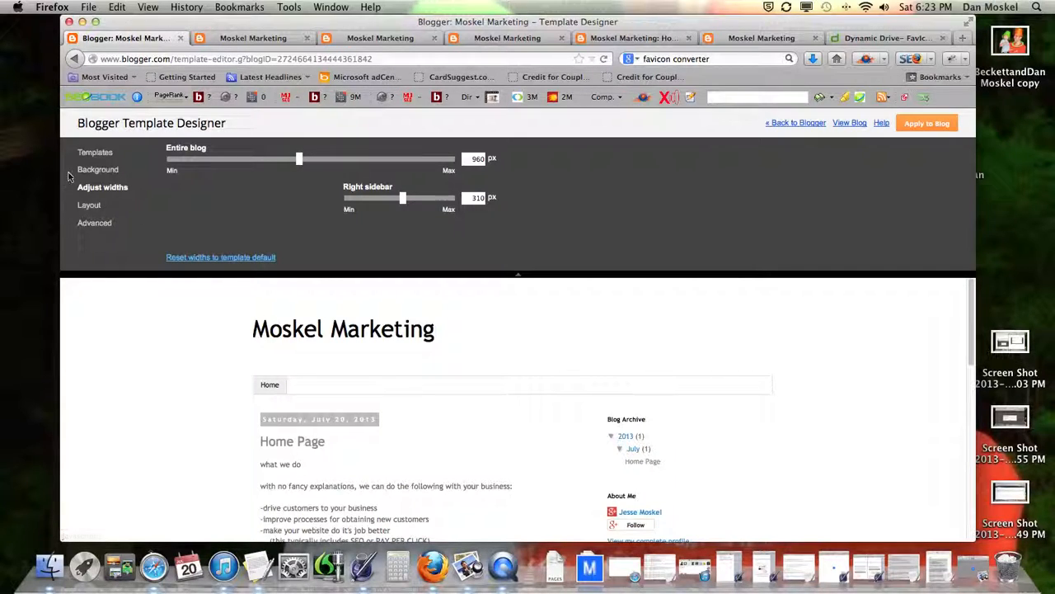
pyautogui.click(88, 206)
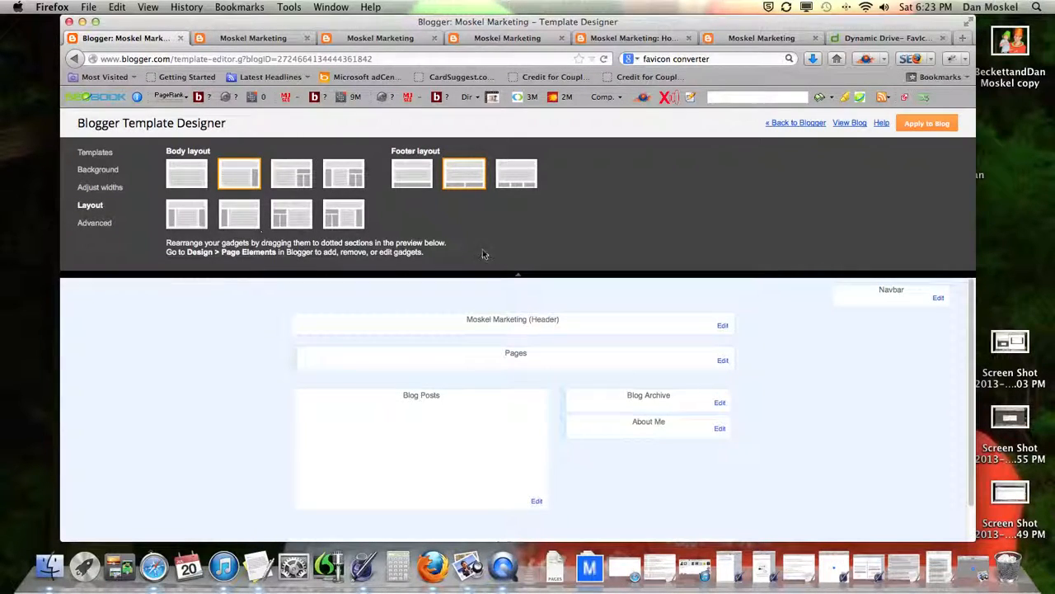
pyautogui.click(189, 224)
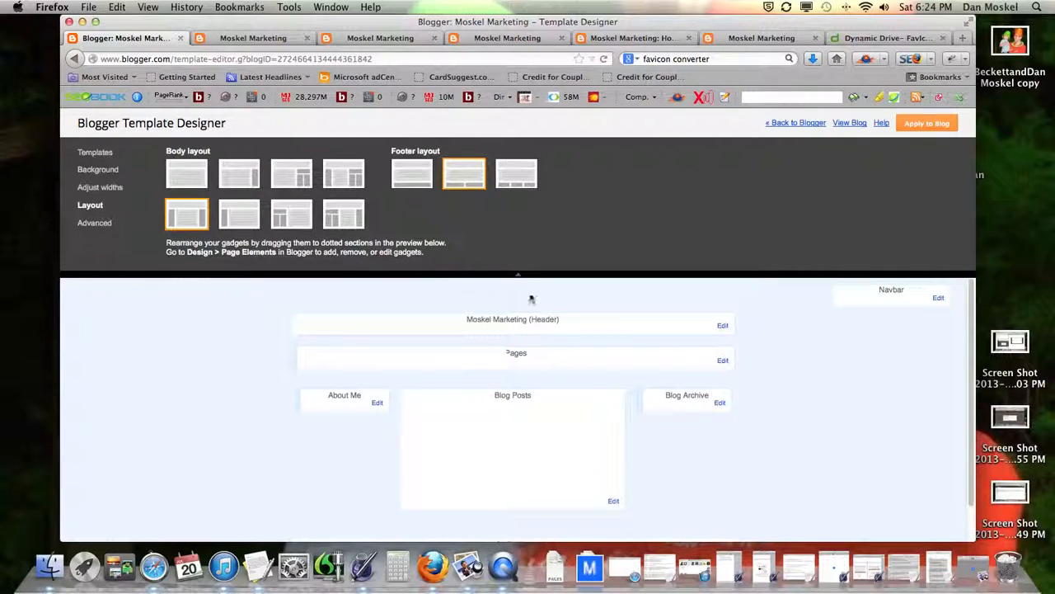
pyautogui.click(926, 122)
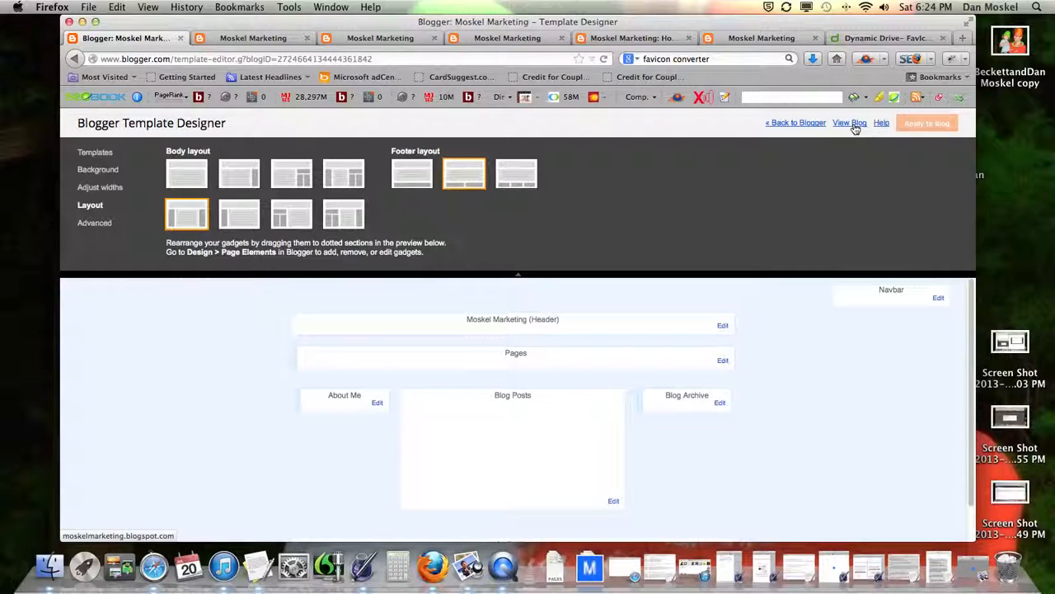
# Step: Check the new three-column layout on the live blog, dismissing the Google+ follow popup
pyautogui.click(850, 123)
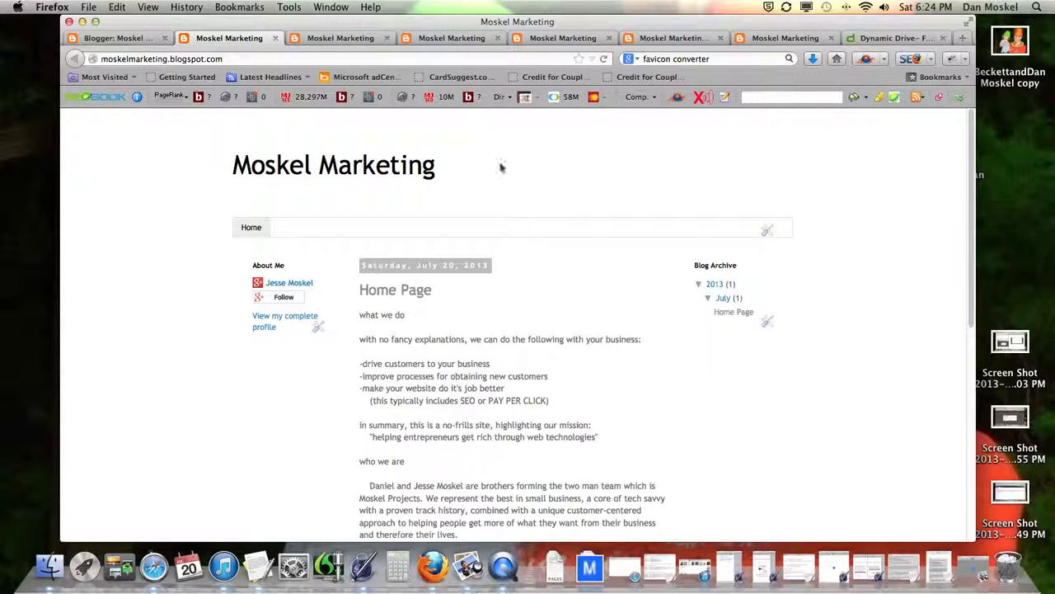
pyautogui.scroll(-5, 586, 265)
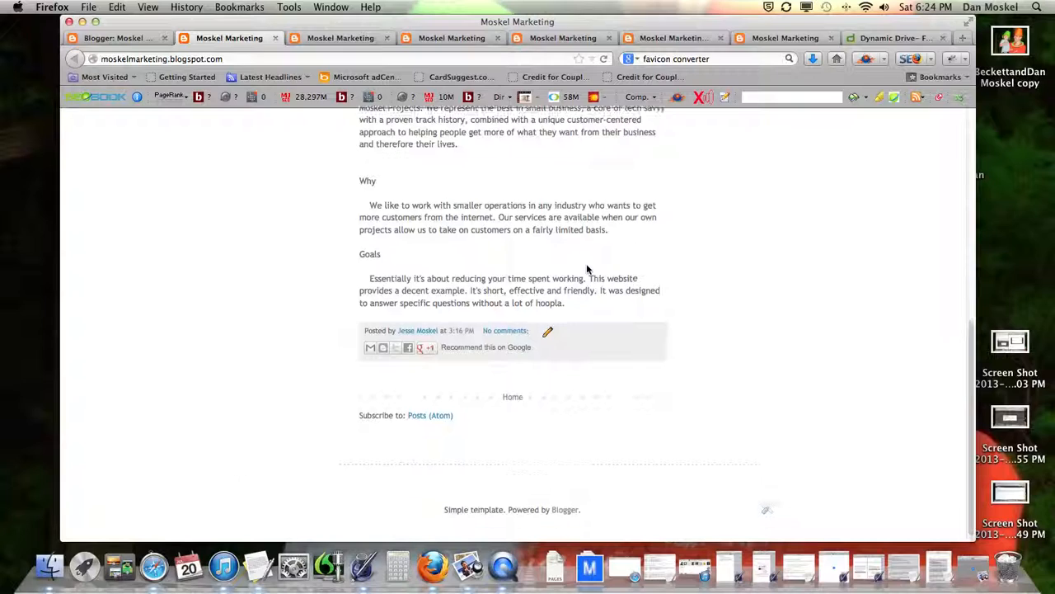
pyautogui.scroll(5, 587, 264)
pyautogui.click(294, 297)
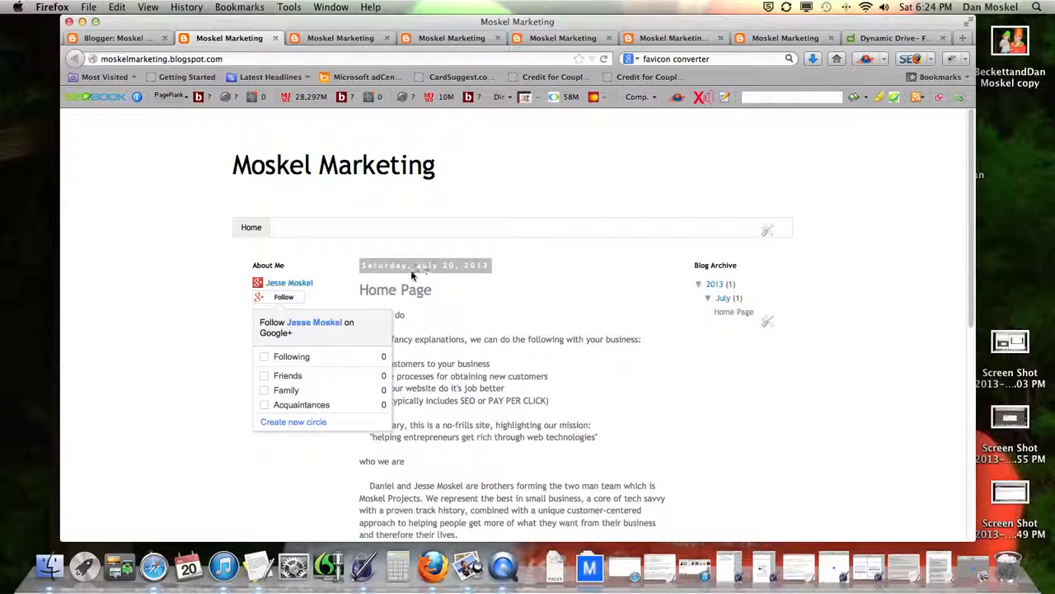
pyautogui.click(578, 410)
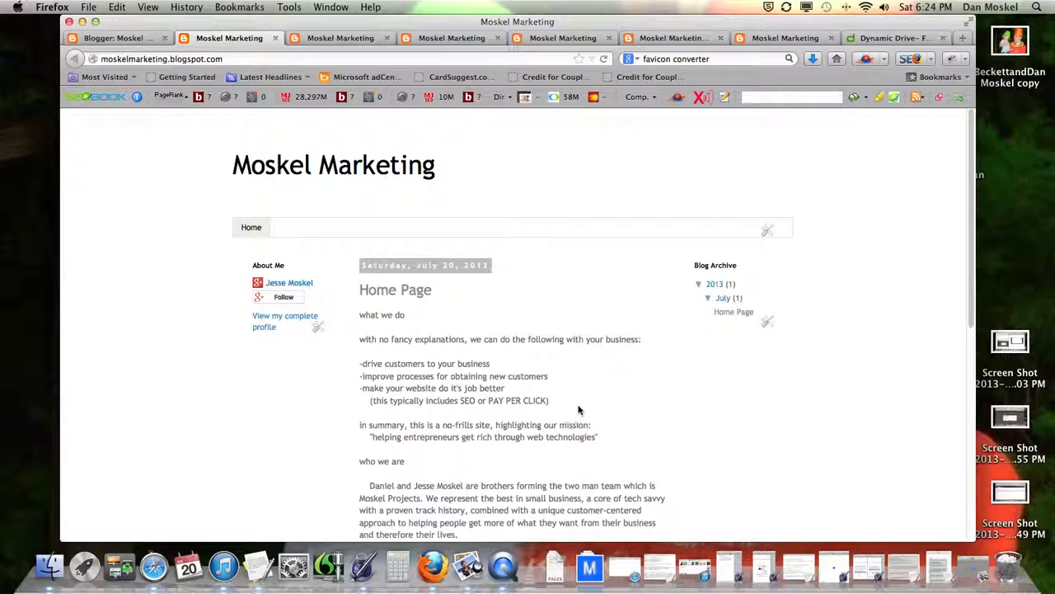
pyautogui.click(164, 38)
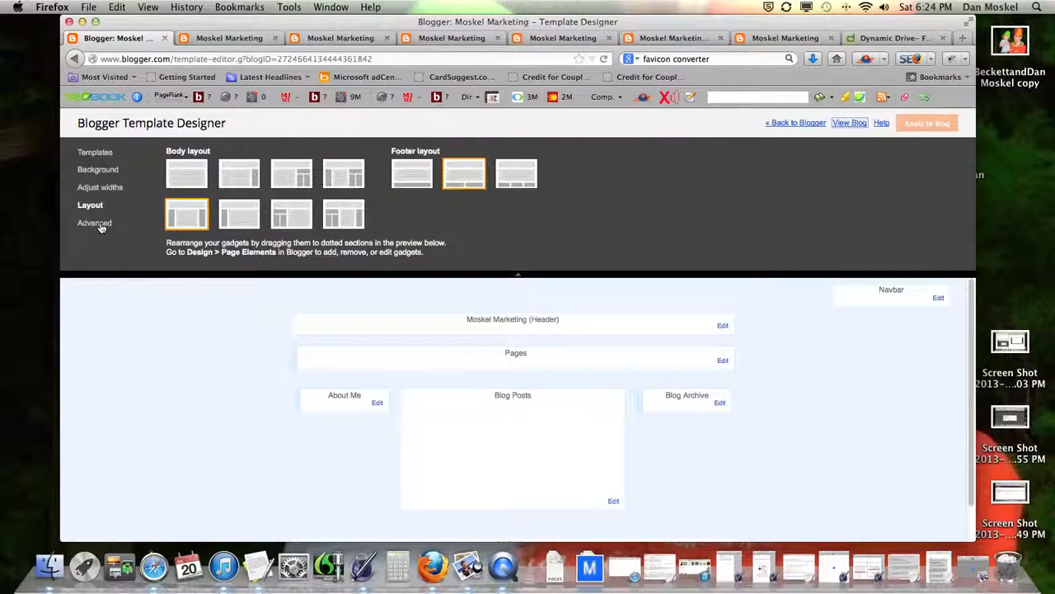
# Step: Pick the black #000000 template swatch for Page Text, browse the font list, and apply it
pyautogui.click(96, 223)
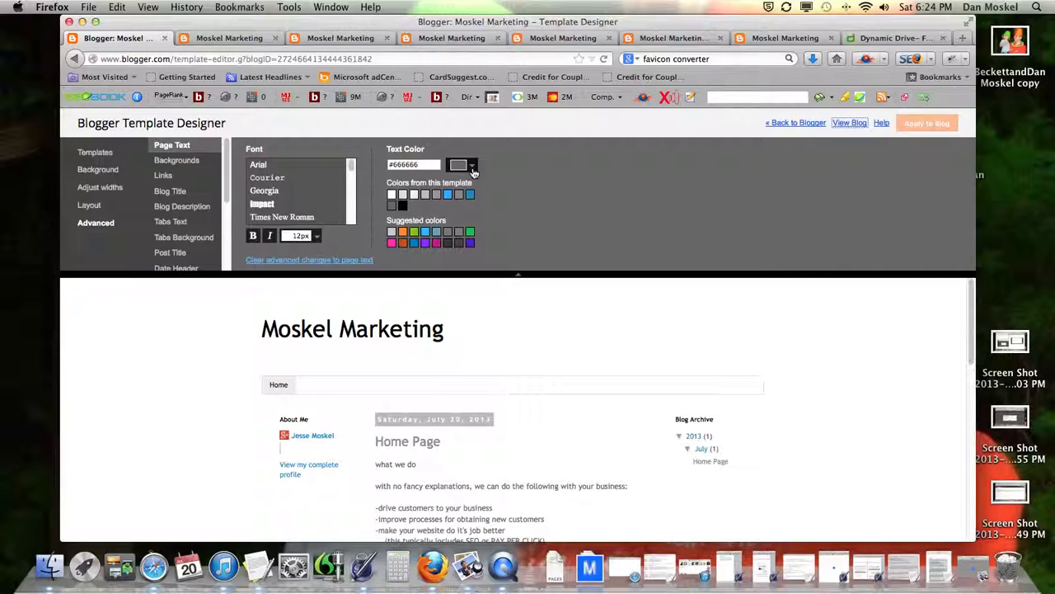
pyautogui.click(404, 206)
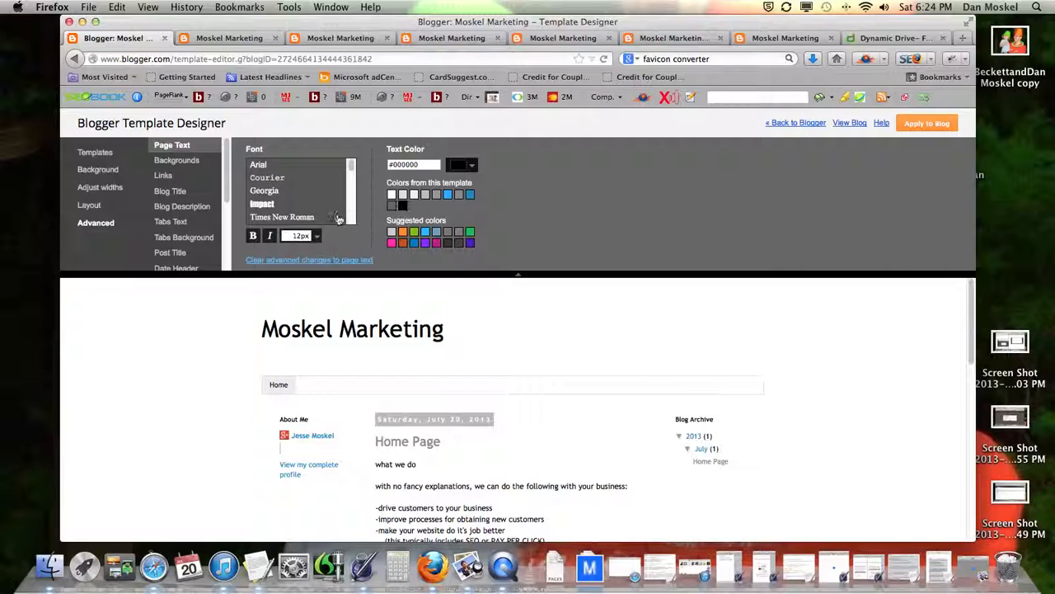
pyautogui.scroll(-5, 290, 200)
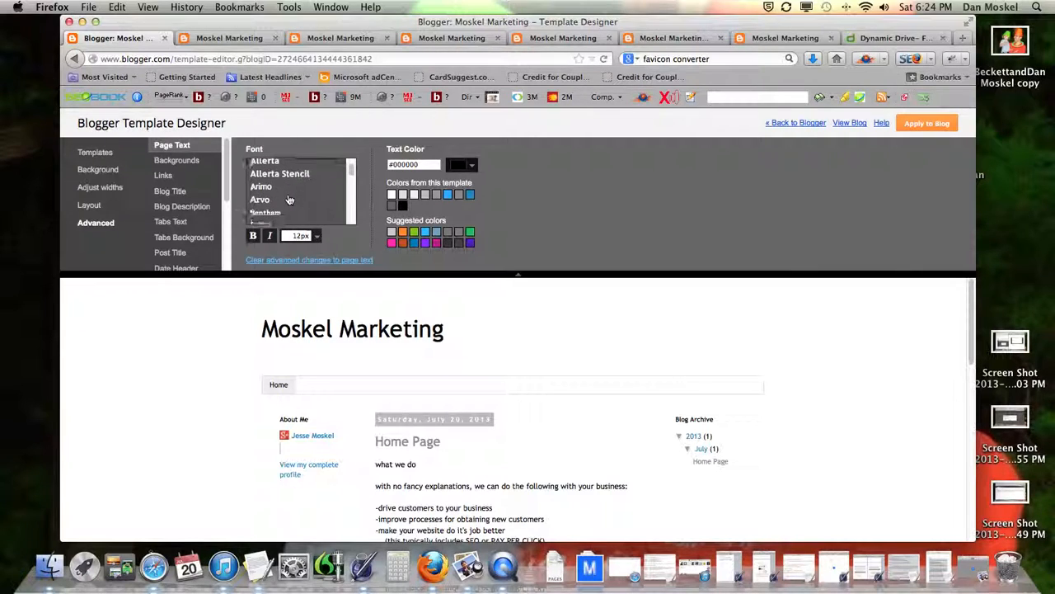
pyautogui.scroll(2, 290, 201)
pyautogui.scroll(2, 274, 194)
pyautogui.scroll(-3, 276, 195)
pyautogui.scroll(-5, 275, 195)
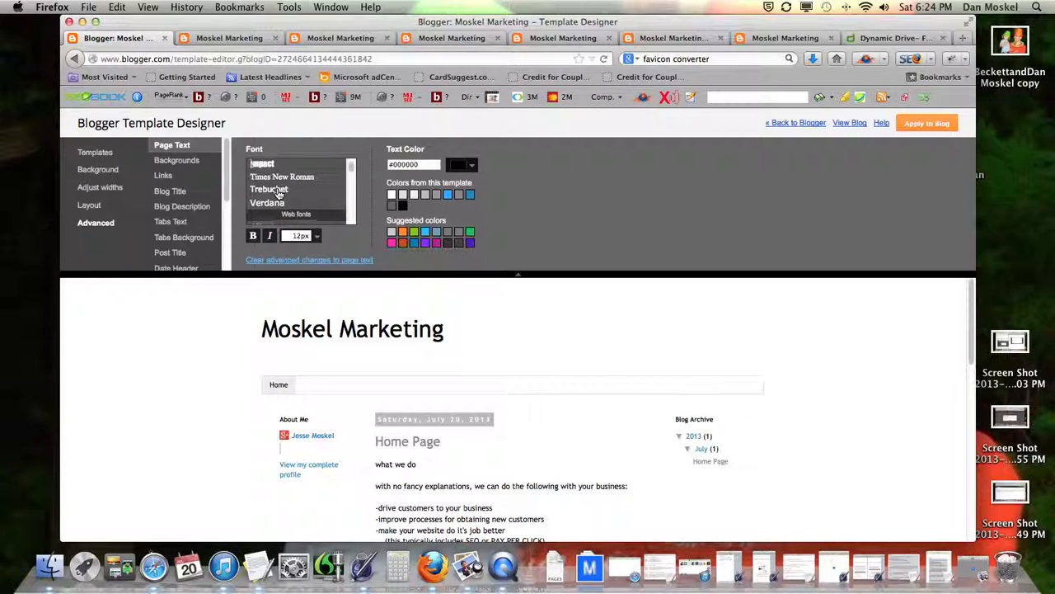
pyautogui.scroll(-4, 278, 195)
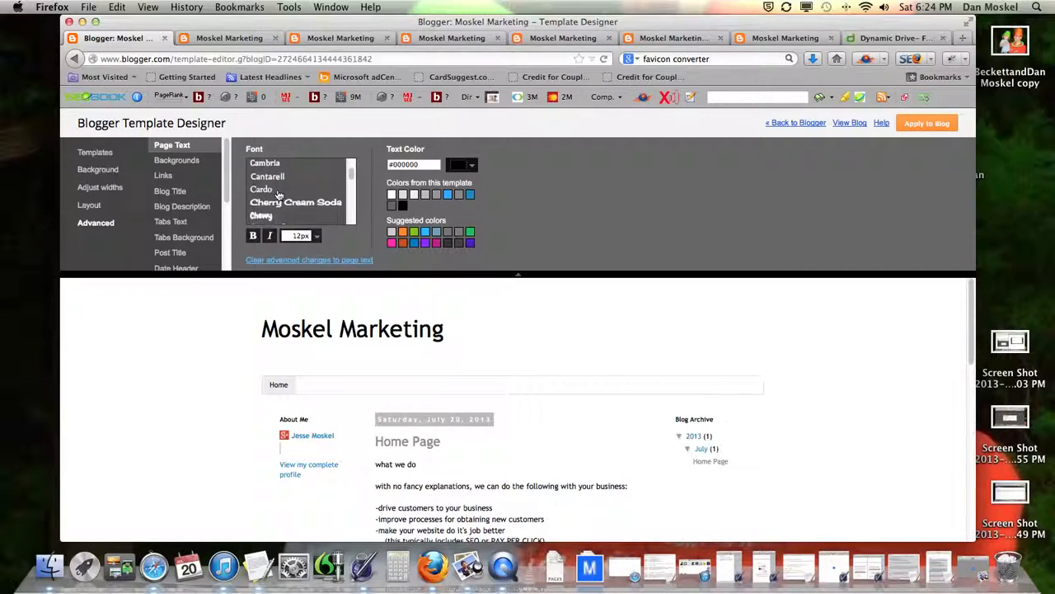
pyautogui.scroll(-8, 278, 195)
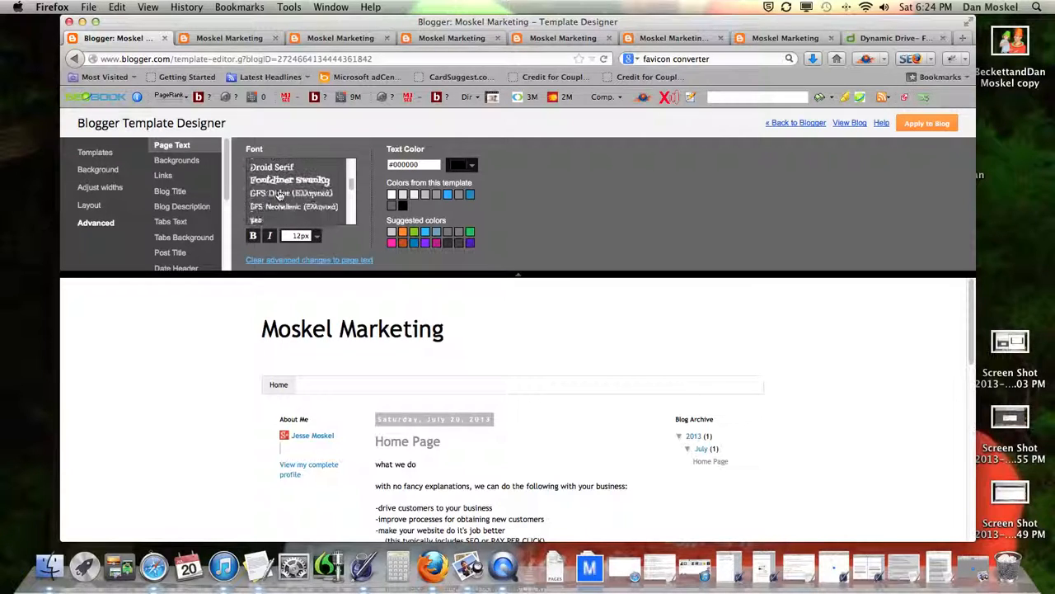
pyautogui.scroll(-10, 279, 195)
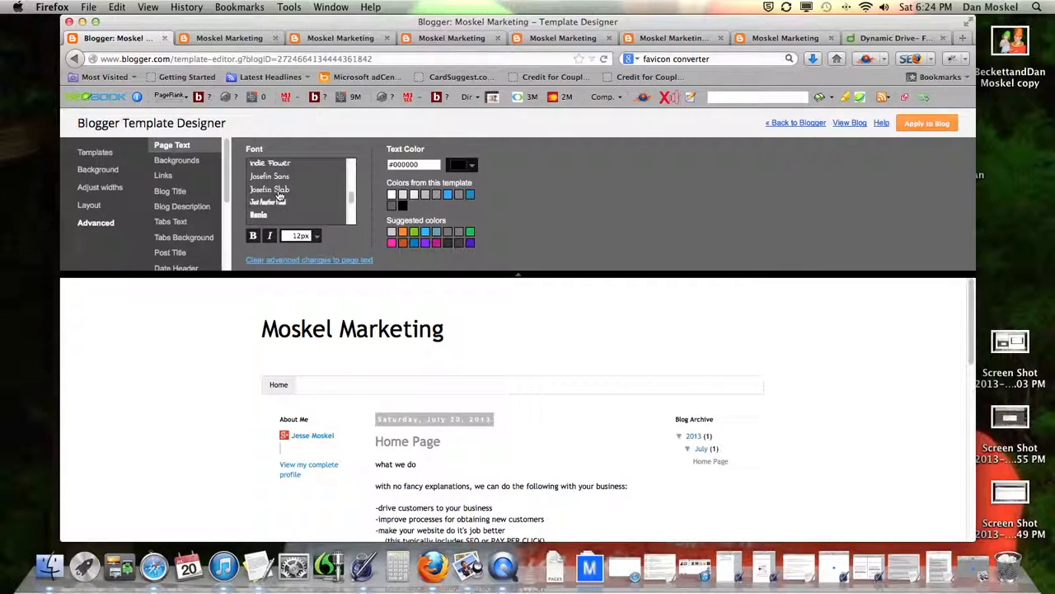
pyautogui.scroll(-2, 278, 198)
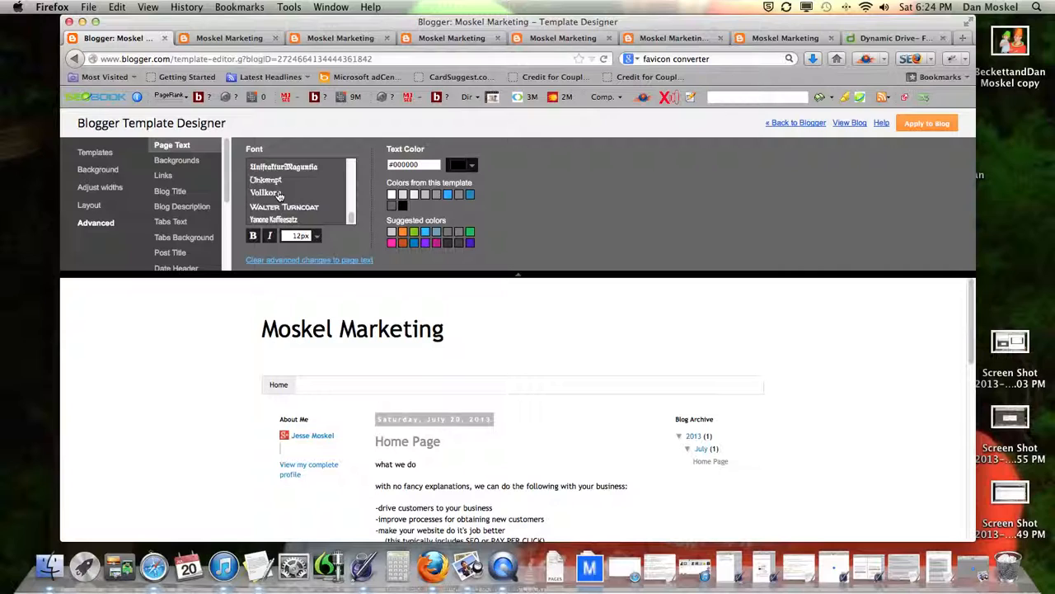
pyautogui.click(927, 125)
# Step: Set Link, Visited and Hover colours to the #33aaff swatch and apply them to the blog
pyautogui.click(178, 161)
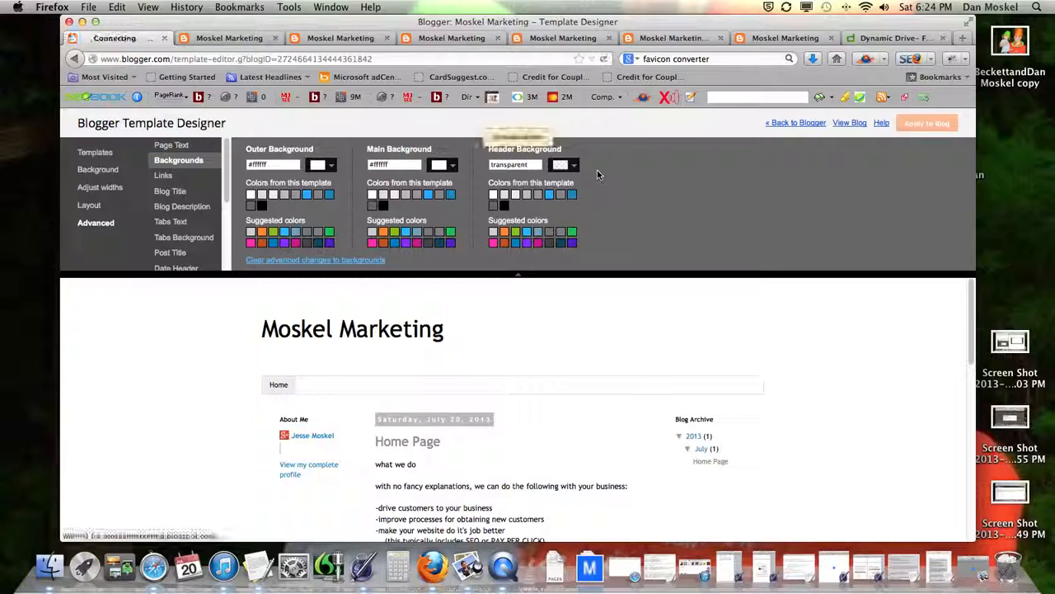
pyautogui.click(169, 179)
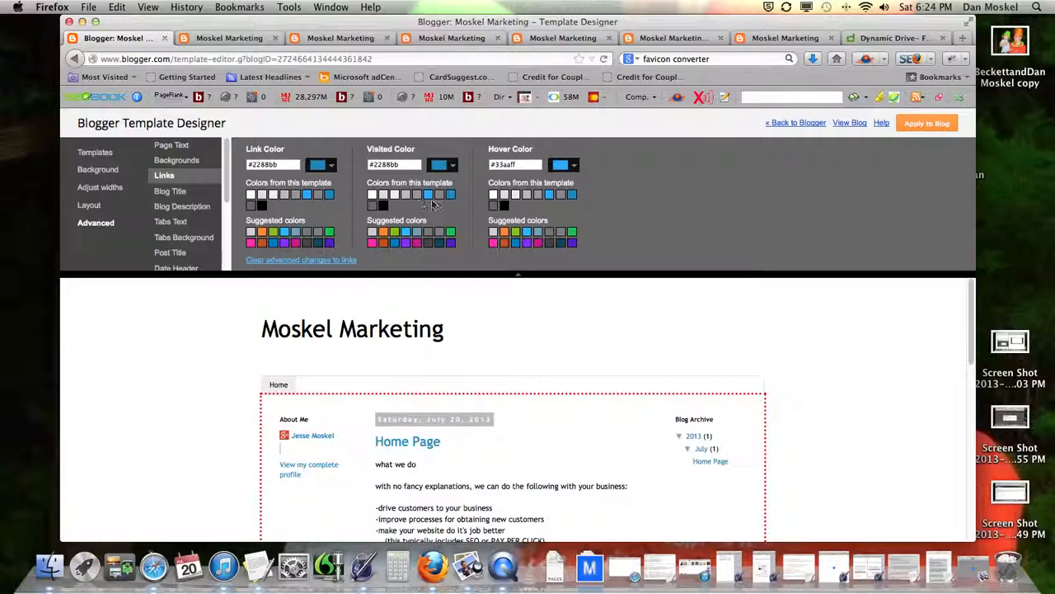
pyautogui.click(571, 195)
pyautogui.click(549, 194)
pyautogui.click(428, 194)
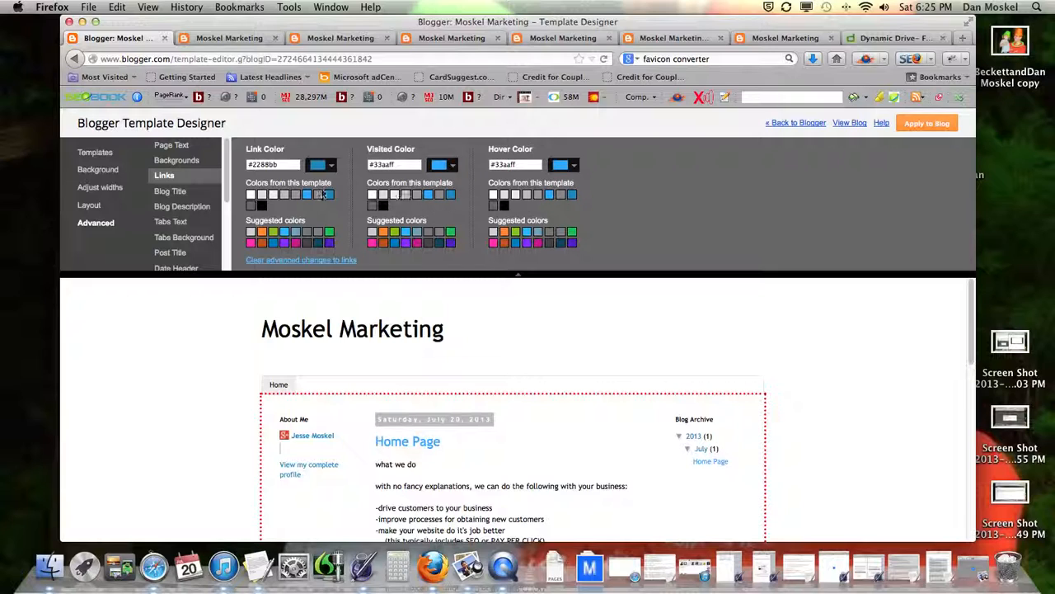
pyautogui.click(307, 194)
pyautogui.click(934, 124)
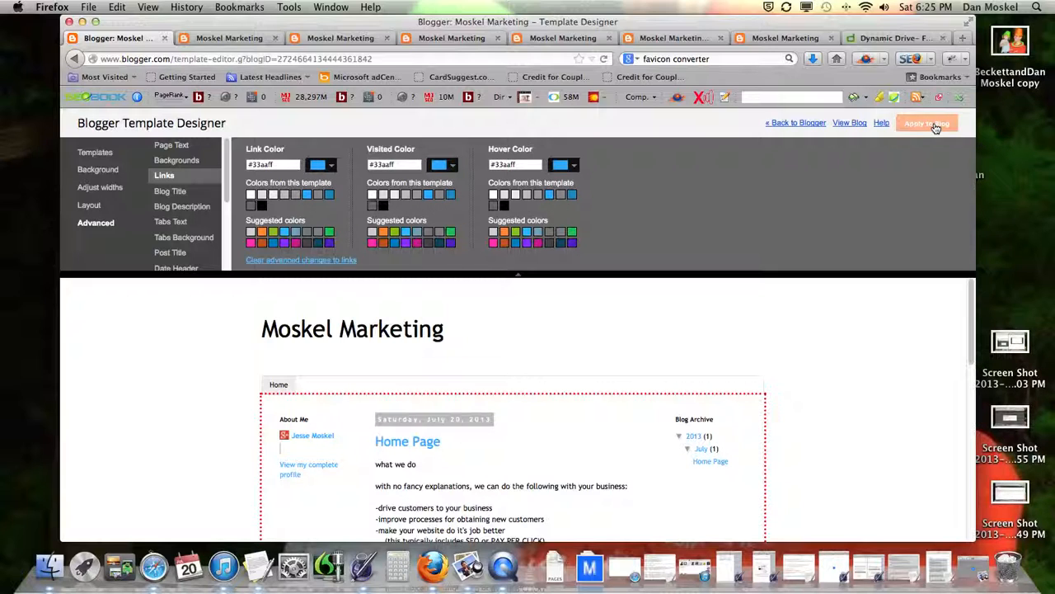
pyautogui.click(172, 193)
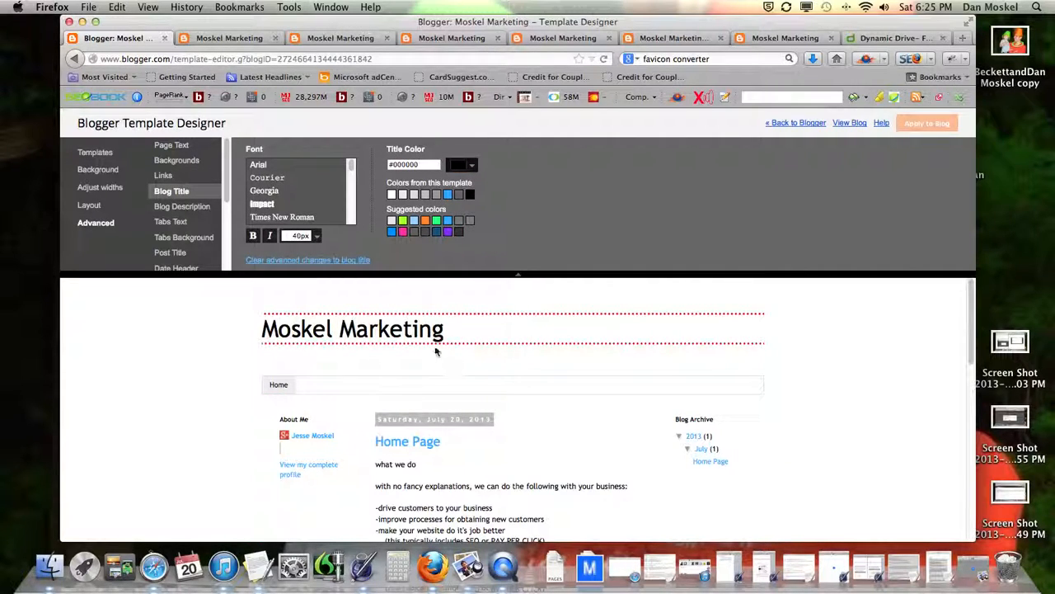
# Step: After trying Calligraffitti, Cambria, Crafty Girls and Crimson Text, set the title font to Covered By Your Grace
pyautogui.scroll(-5, 280, 192)
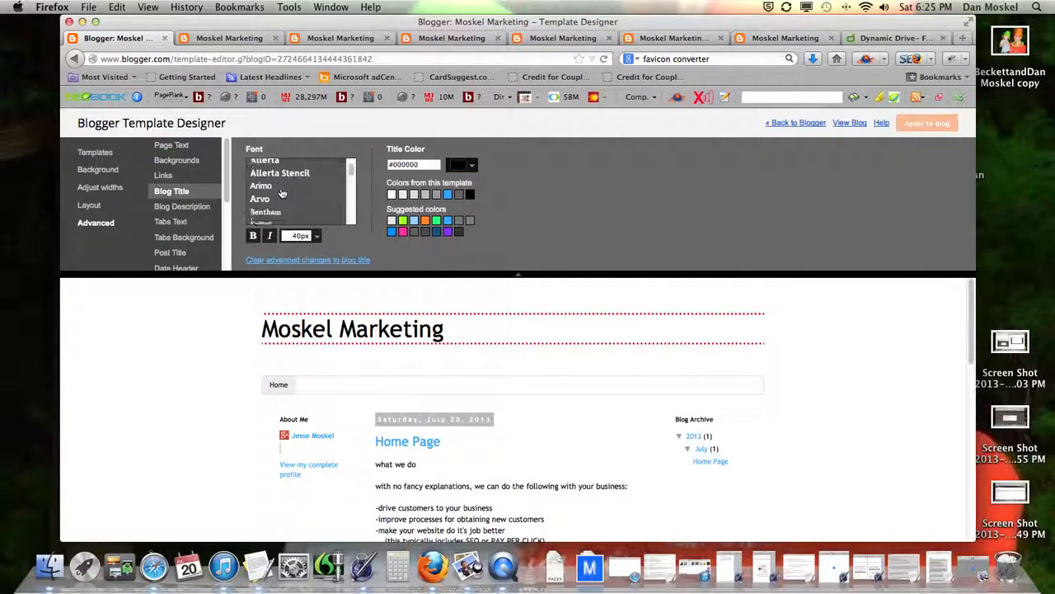
pyautogui.click(276, 198)
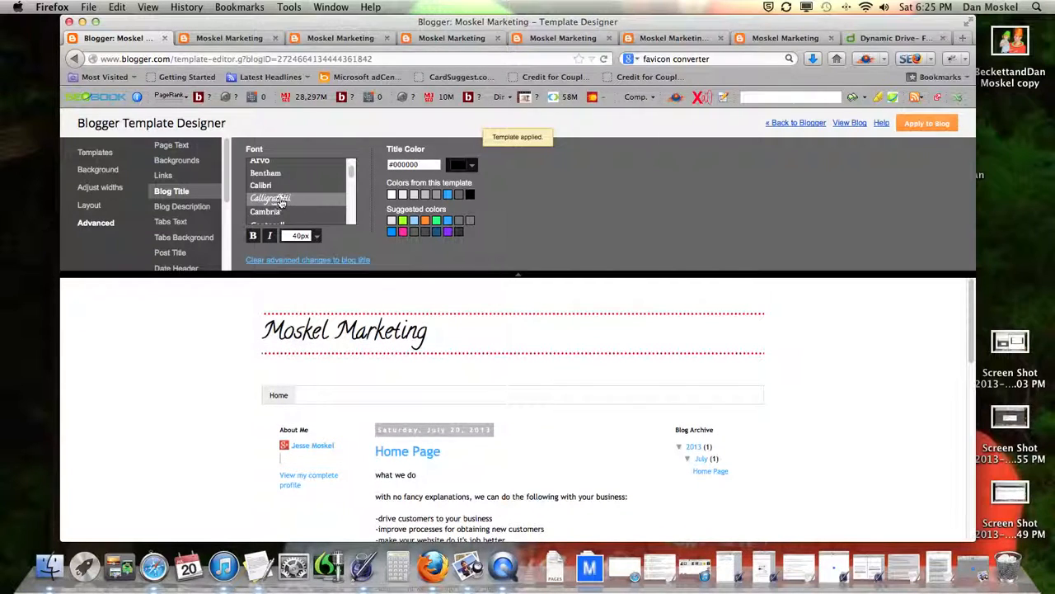
pyautogui.click(271, 213)
pyautogui.scroll(-5, 277, 192)
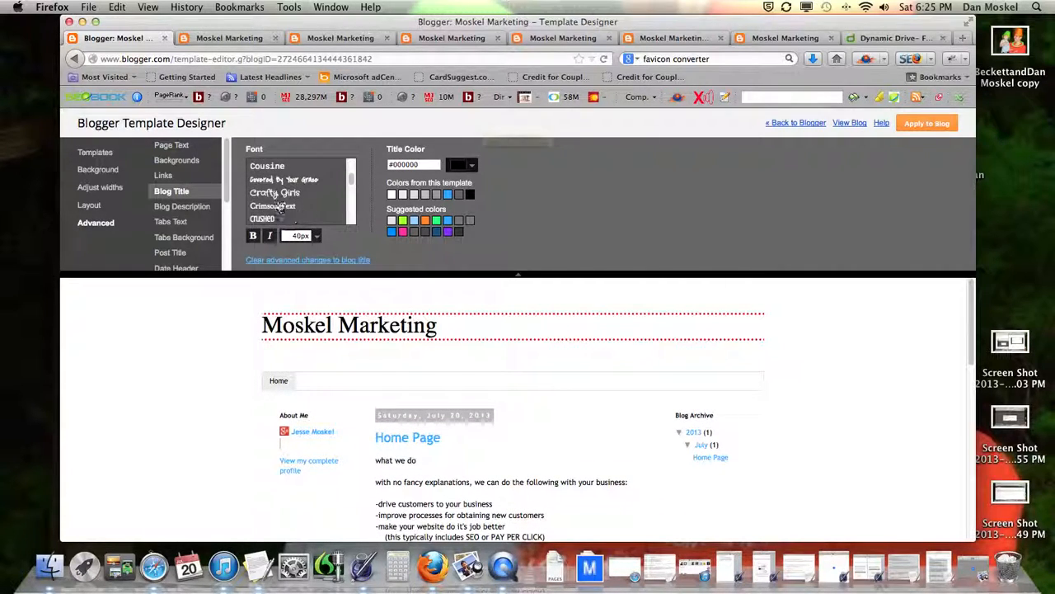
pyautogui.click(275, 193)
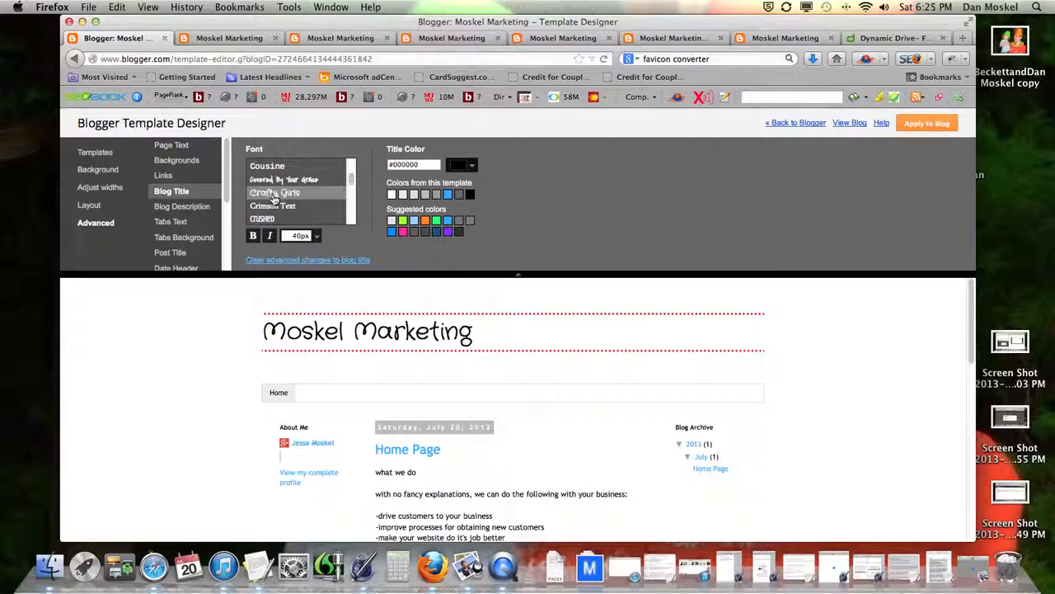
pyautogui.click(273, 206)
pyautogui.click(291, 181)
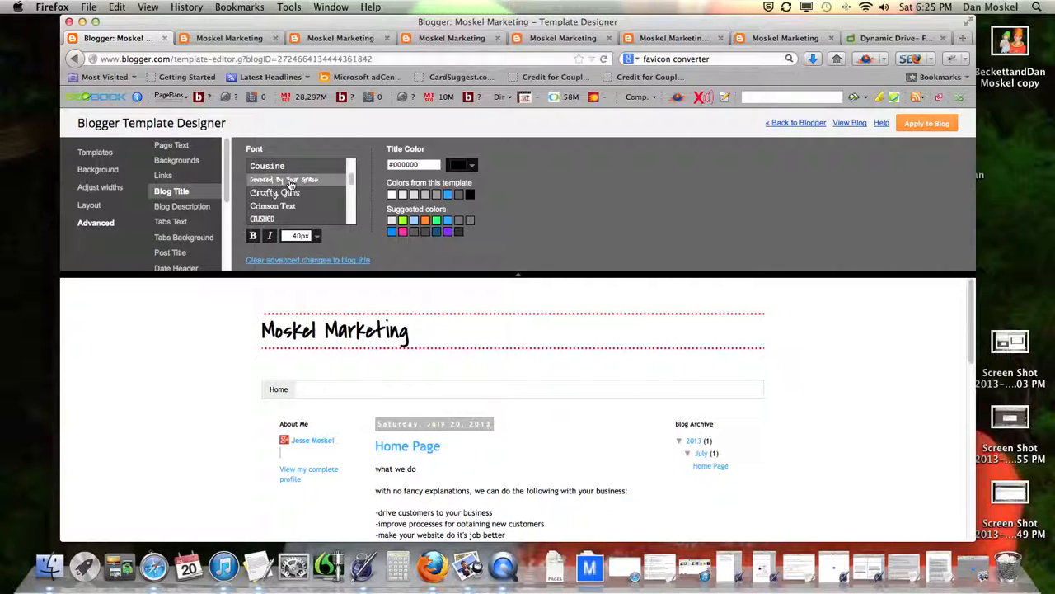
# Step: Try a black tabs bar background, then clear it back to the default
pyautogui.click(187, 208)
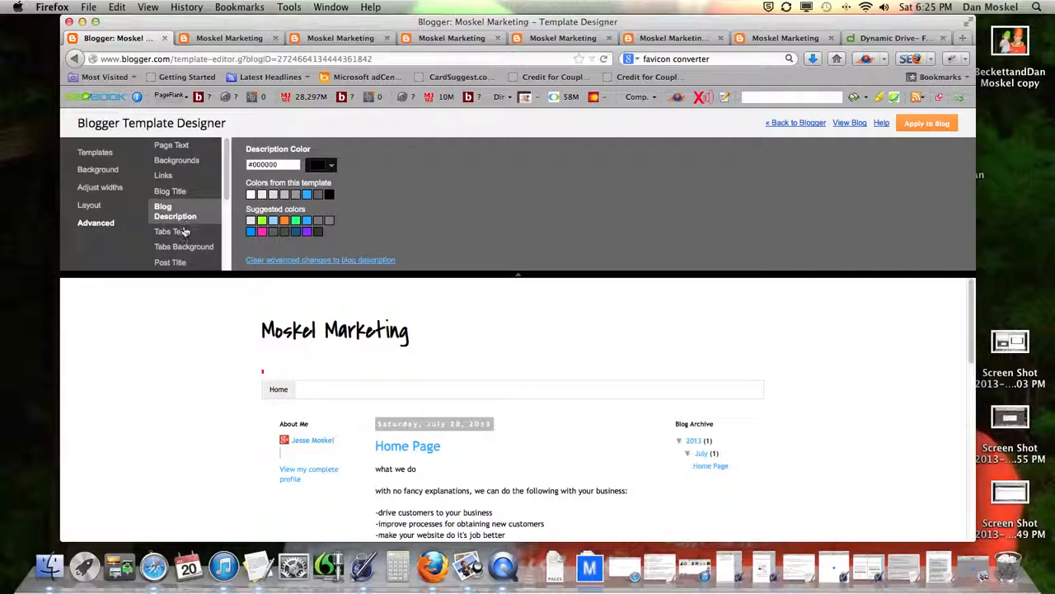
pyautogui.click(181, 231)
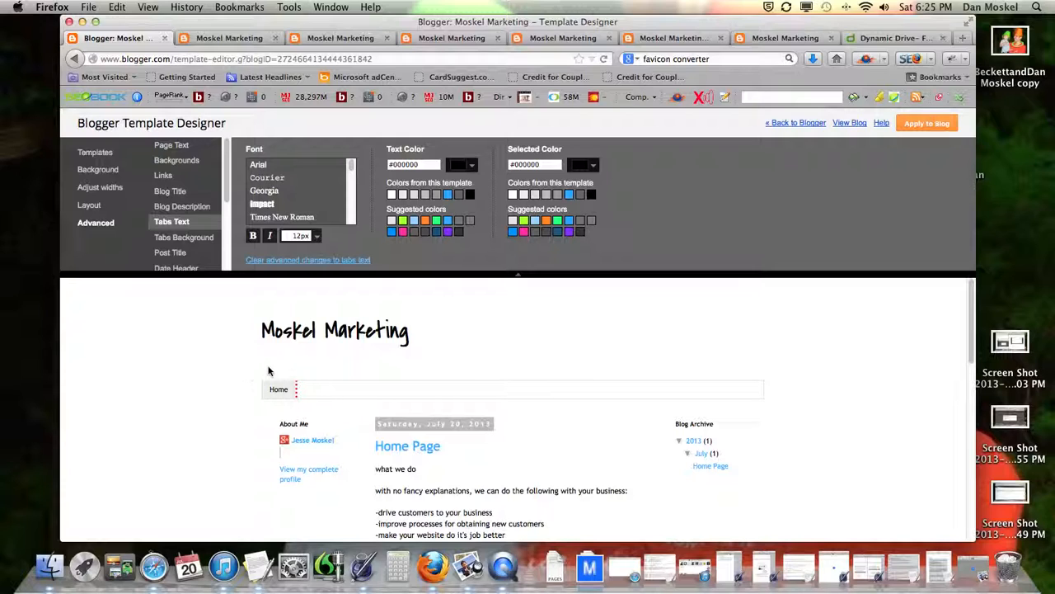
pyautogui.click(184, 238)
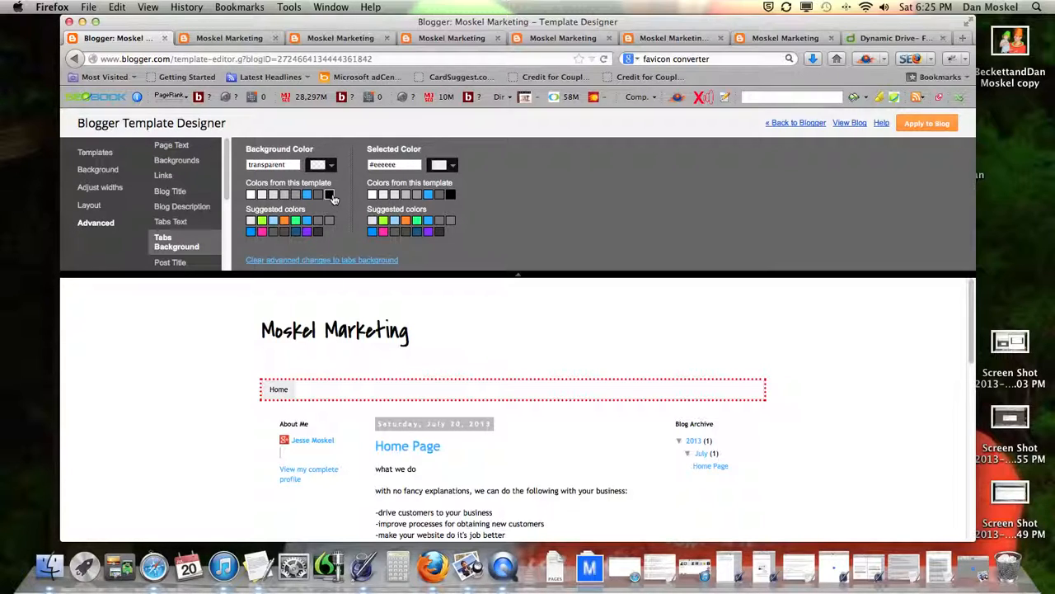
pyautogui.click(330, 195)
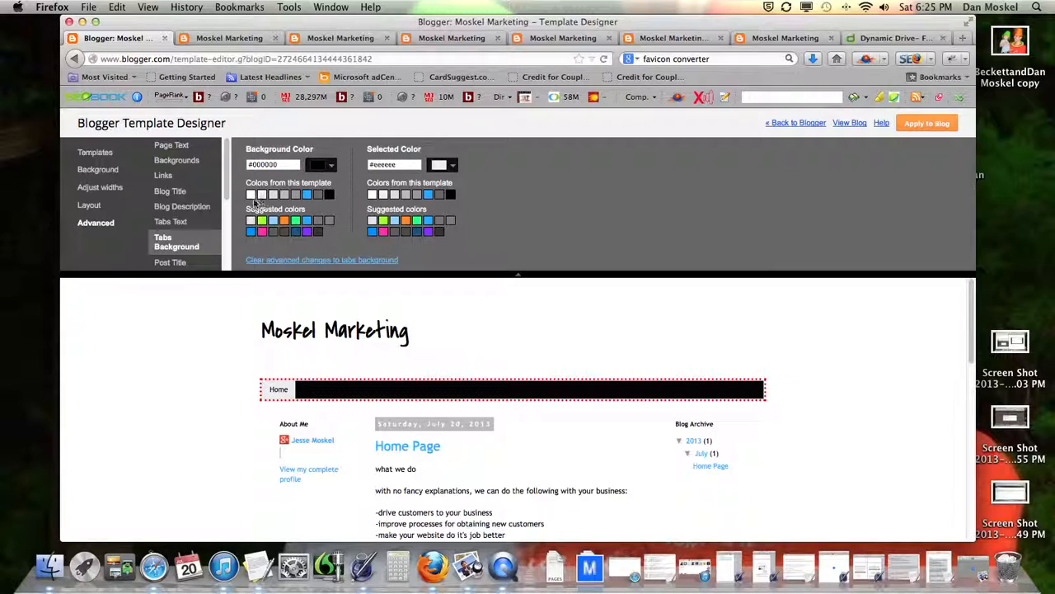
pyautogui.click(312, 260)
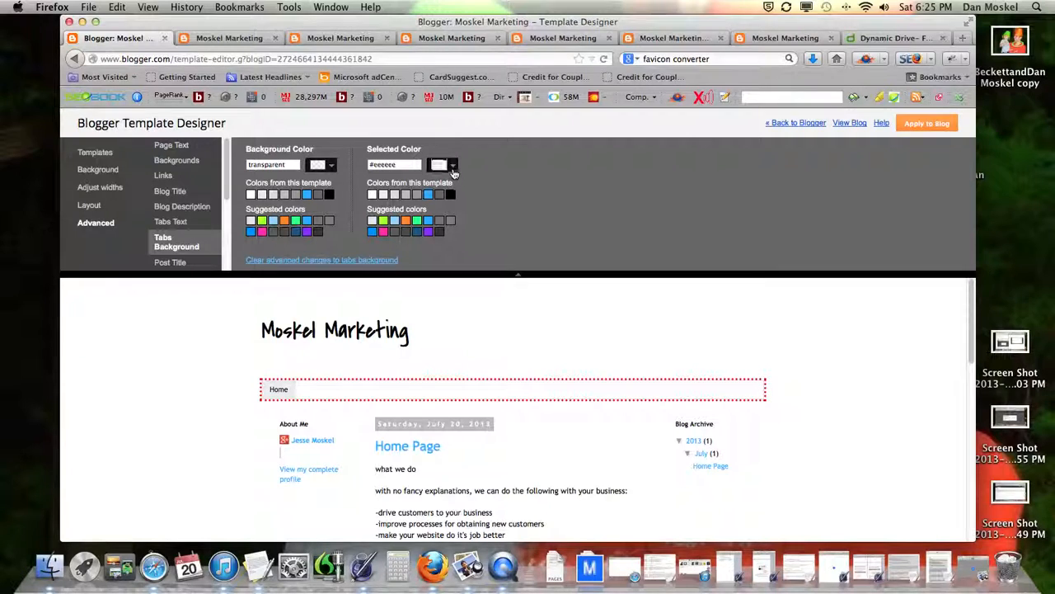
# Step: Try blue, dark grey and green for the selected Home tab, then reset it to default
pyautogui.click(429, 196)
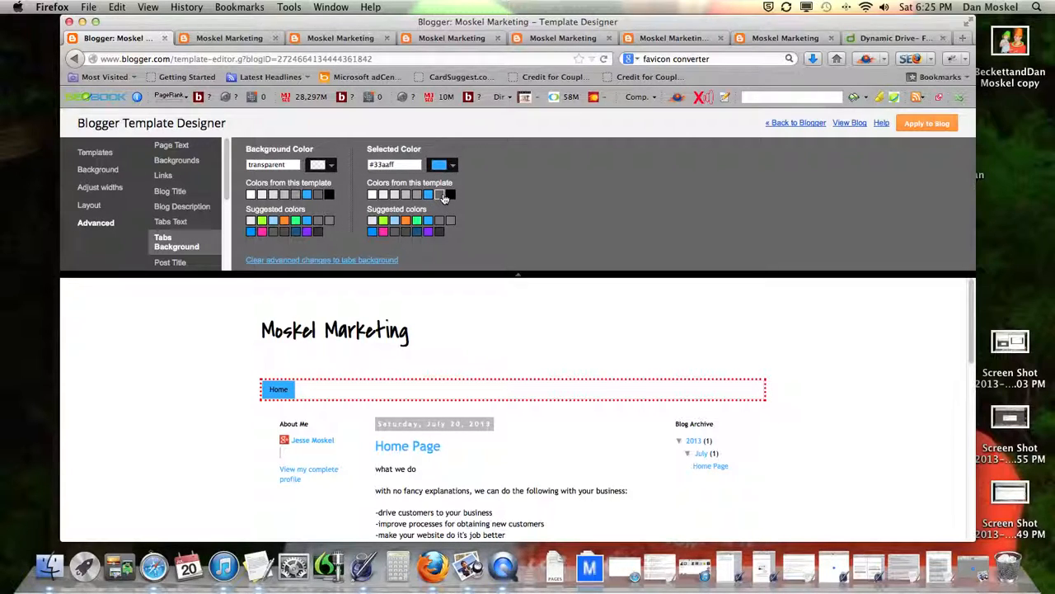
pyautogui.click(441, 195)
pyautogui.click(417, 220)
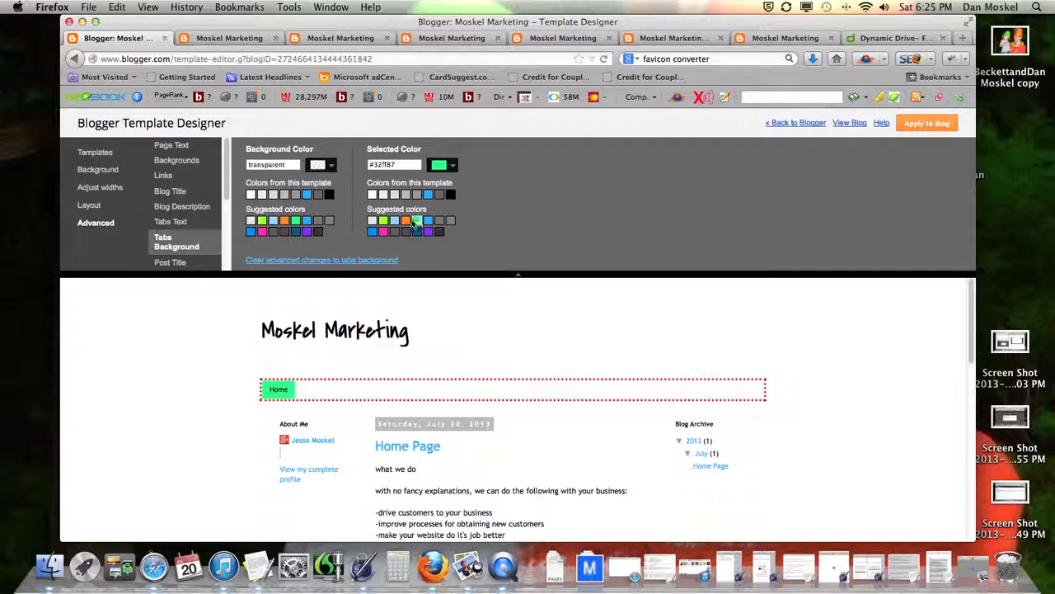
pyautogui.click(338, 261)
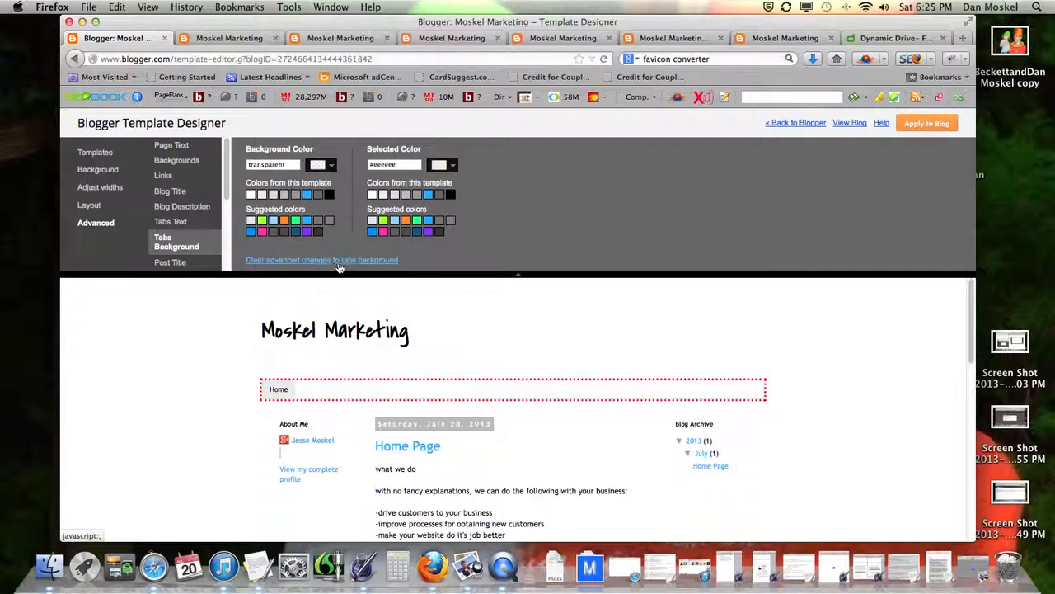
pyautogui.click(170, 262)
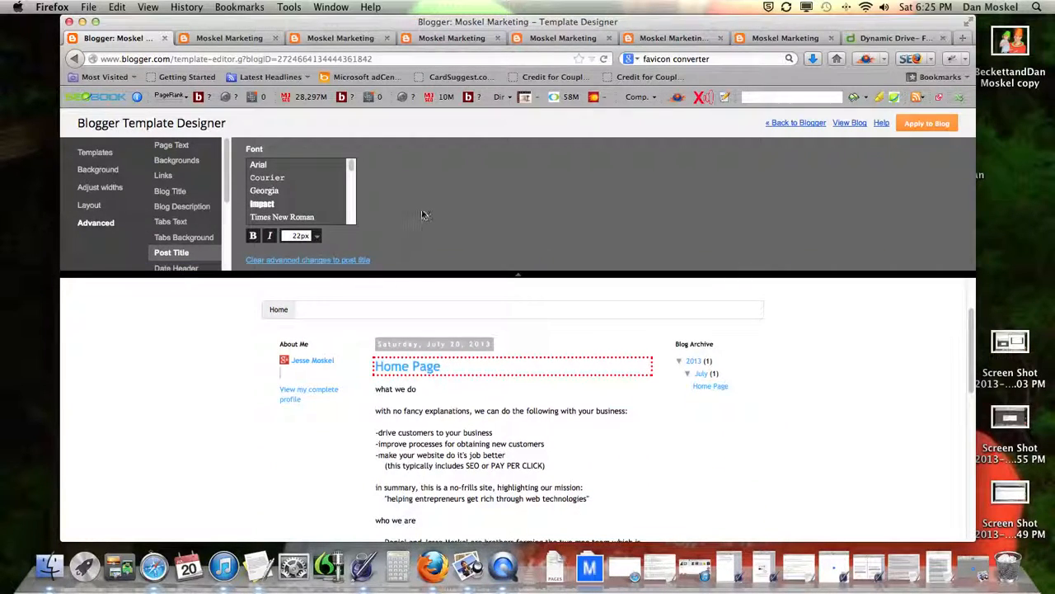
# Step: Give the date header a white background and black text
pyautogui.scroll(-3, 186, 242)
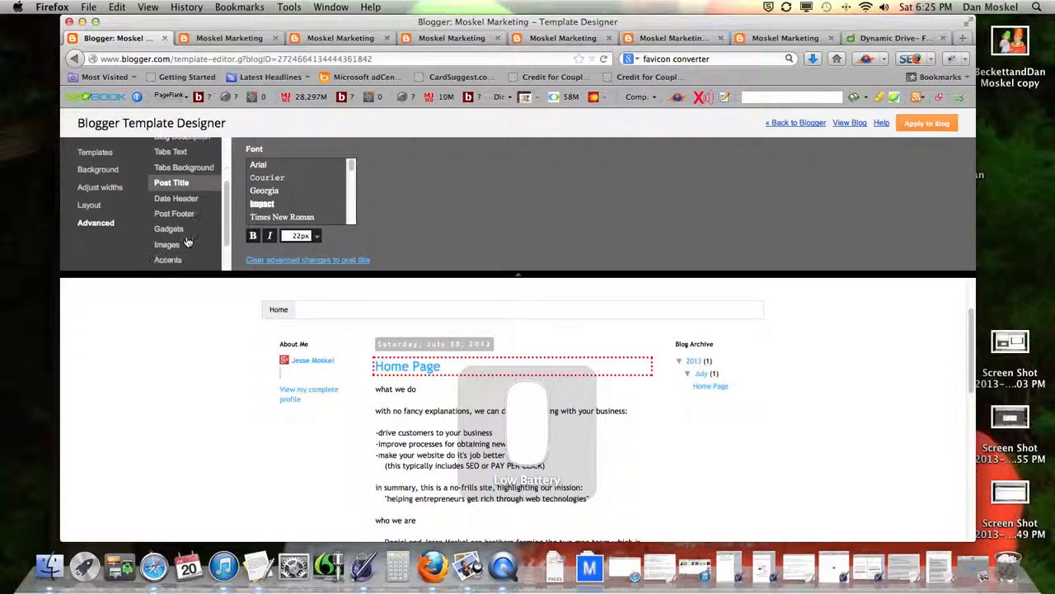
pyautogui.click(183, 199)
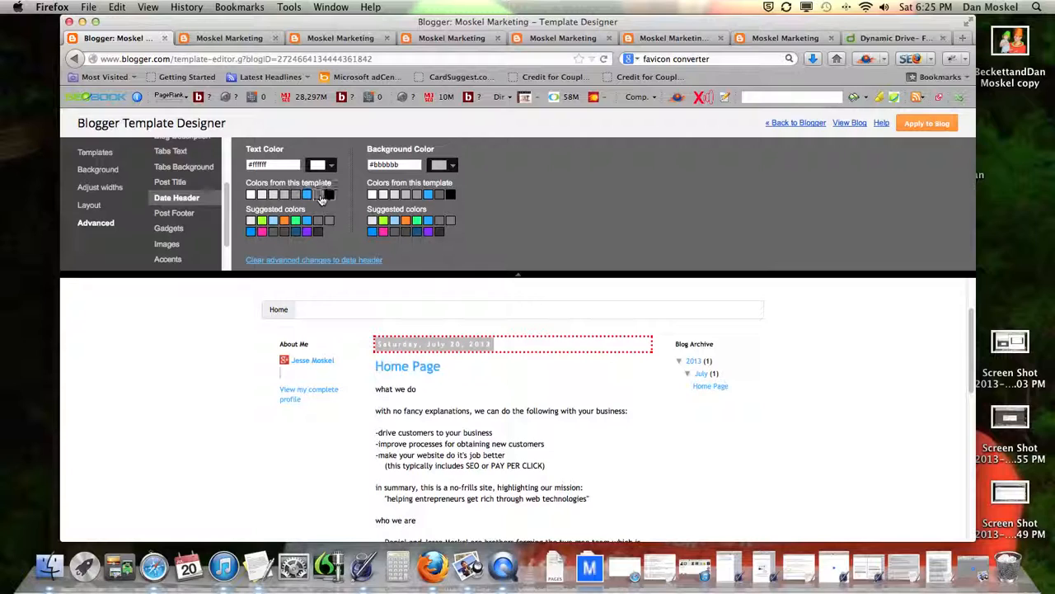
pyautogui.click(372, 195)
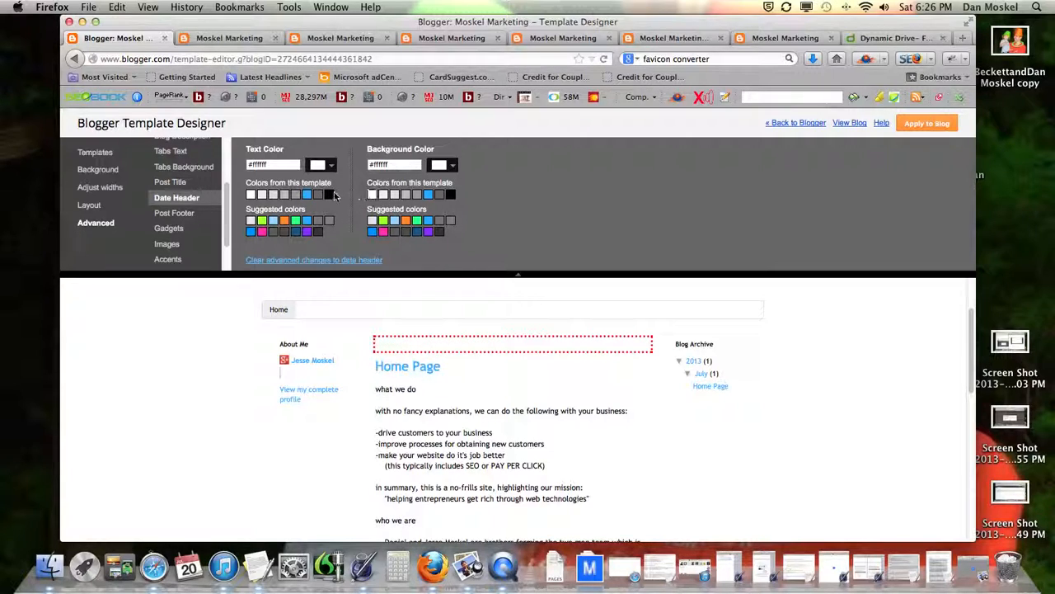
pyautogui.click(329, 195)
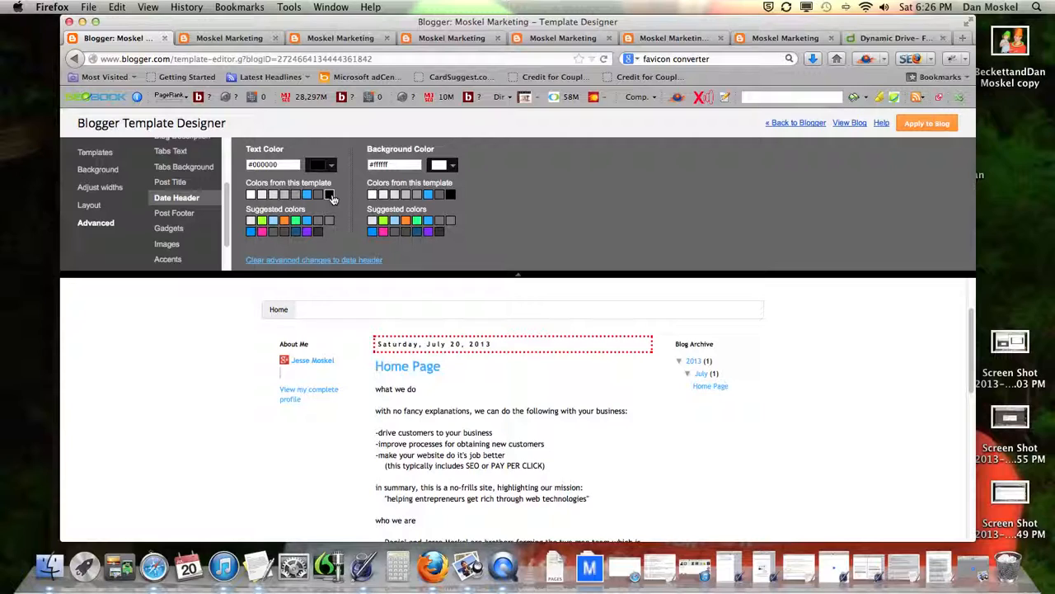
pyautogui.click(307, 195)
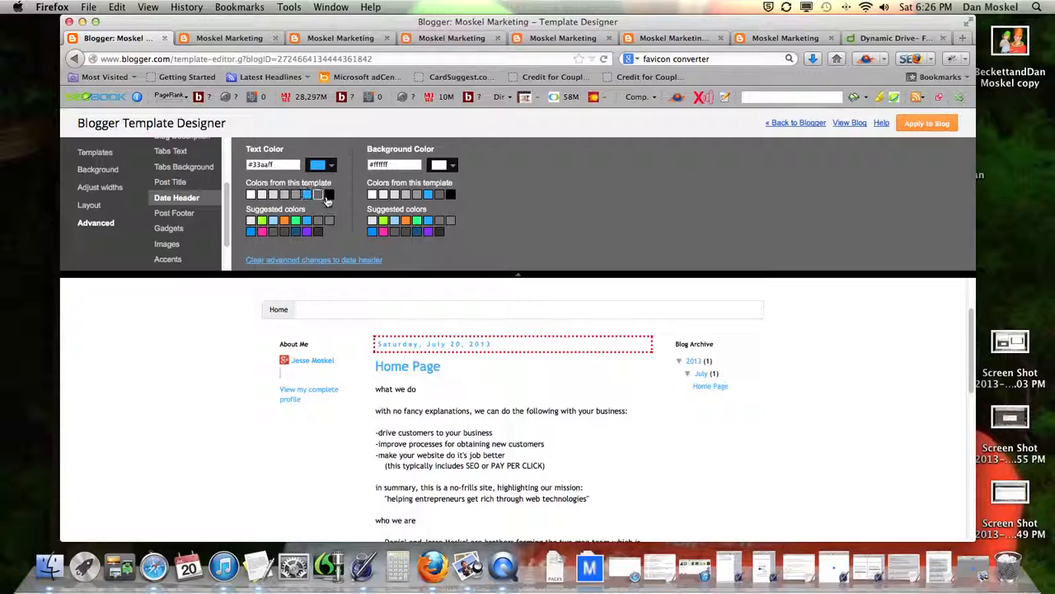
pyautogui.click(329, 196)
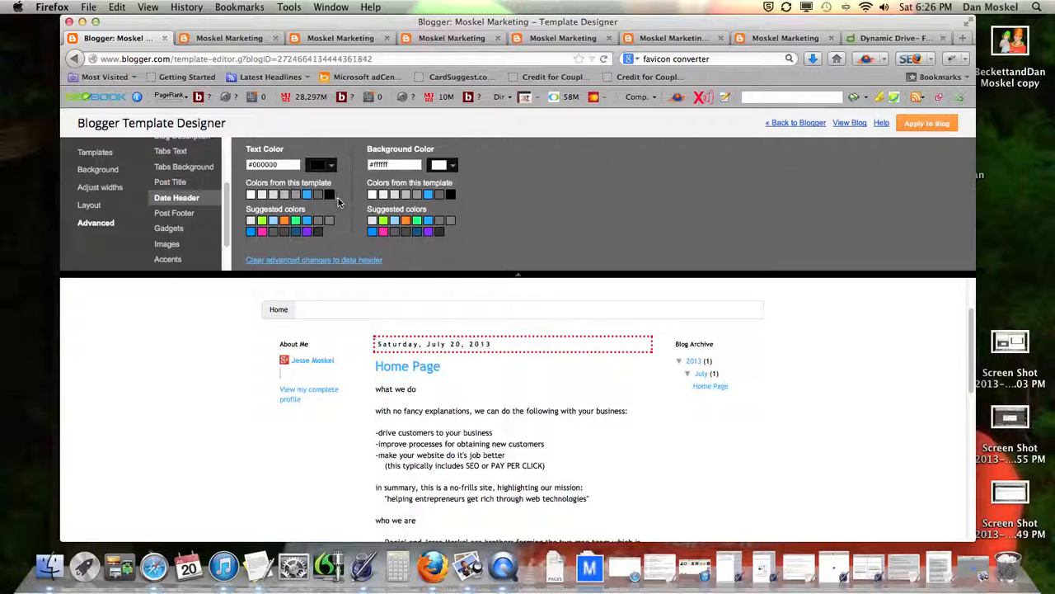
# Step: Review the post footer, gadget, image, accent, mobile button and custom CSS settings, then apply to the blog
pyautogui.click(173, 212)
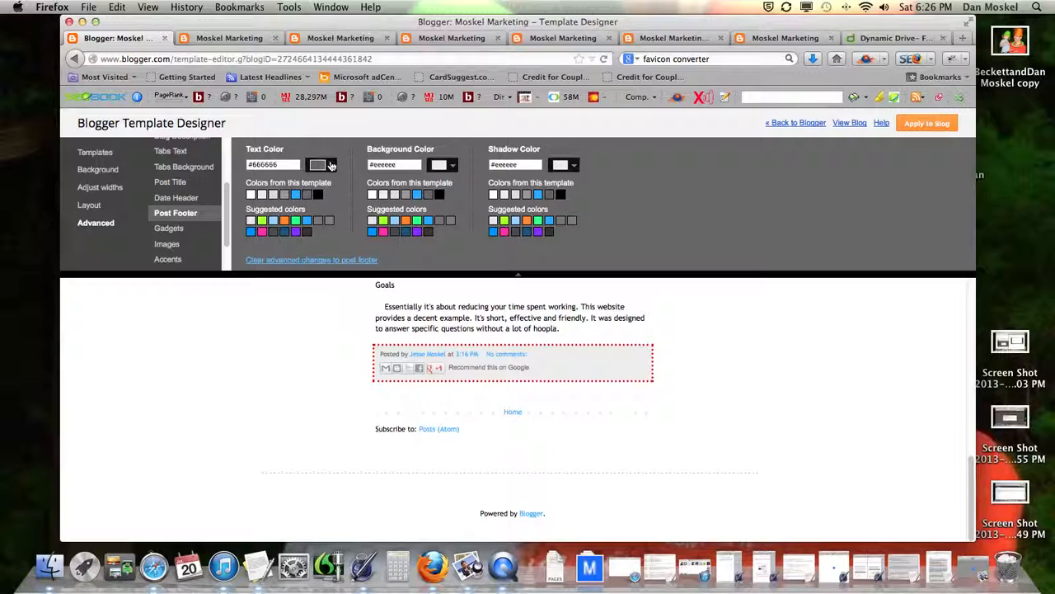
pyautogui.click(173, 229)
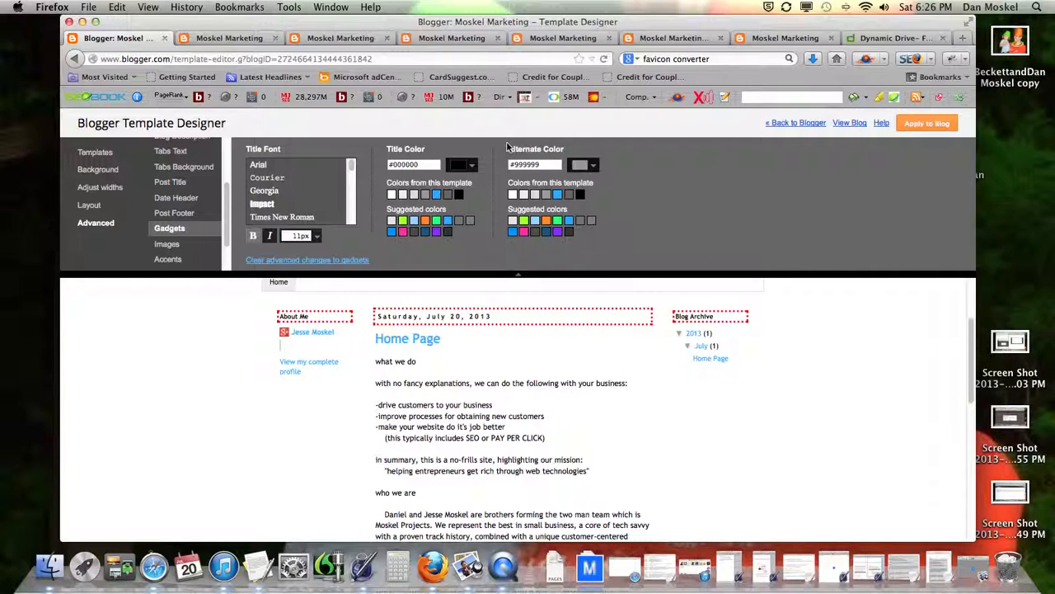
pyautogui.click(167, 244)
pyautogui.scroll(-10, 487, 313)
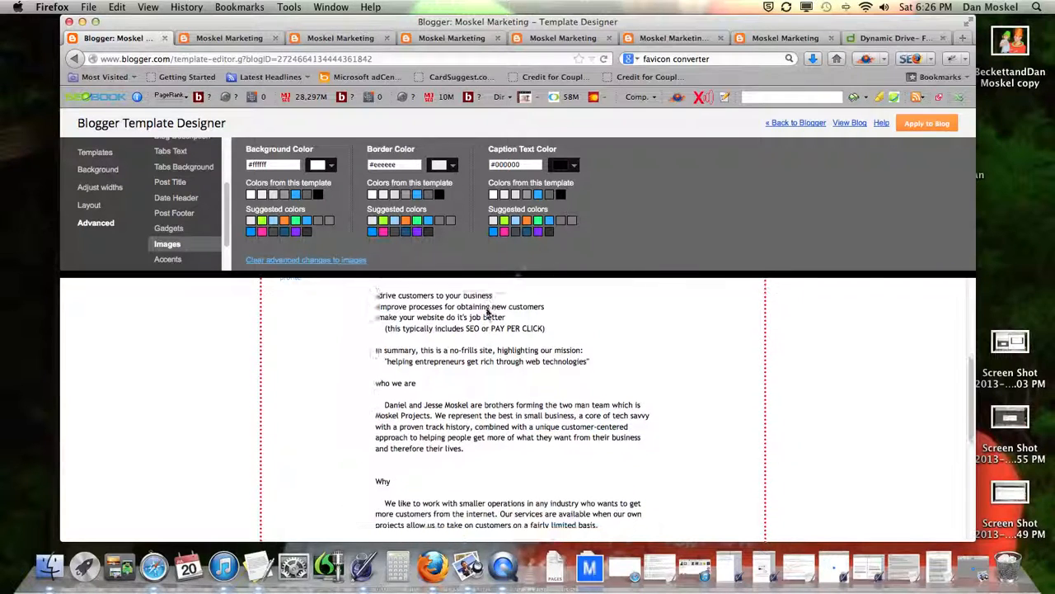
pyautogui.scroll(10, 486, 311)
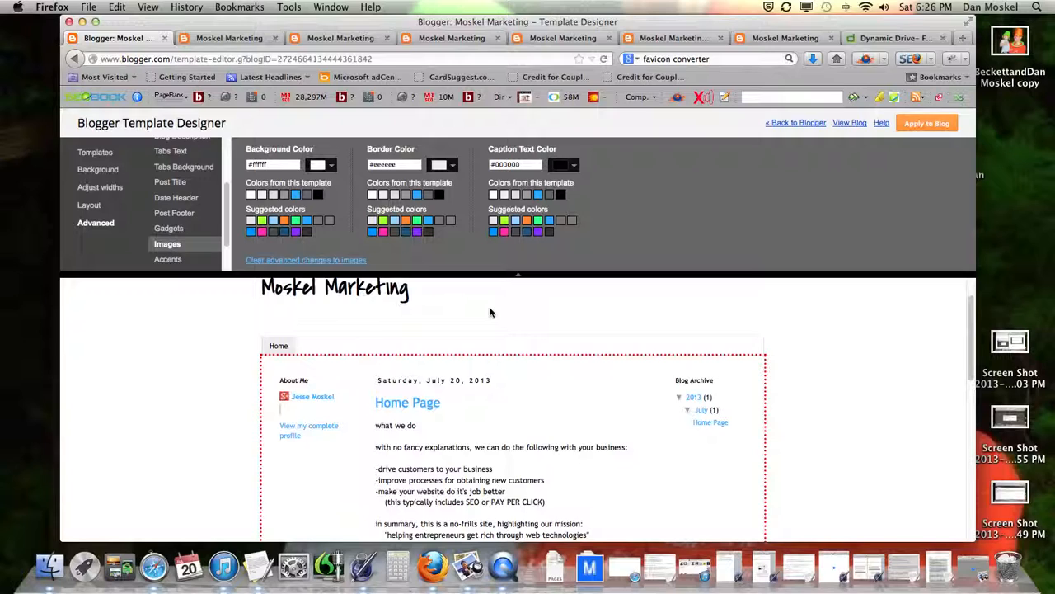
pyautogui.click(170, 260)
pyautogui.scroll(-1, 175, 262)
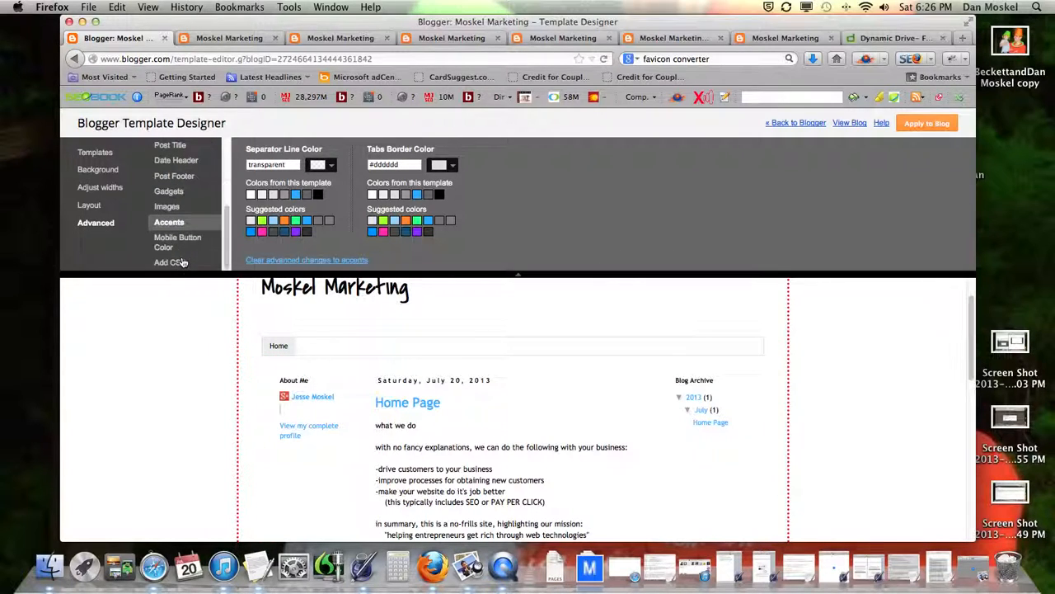
pyautogui.click(175, 242)
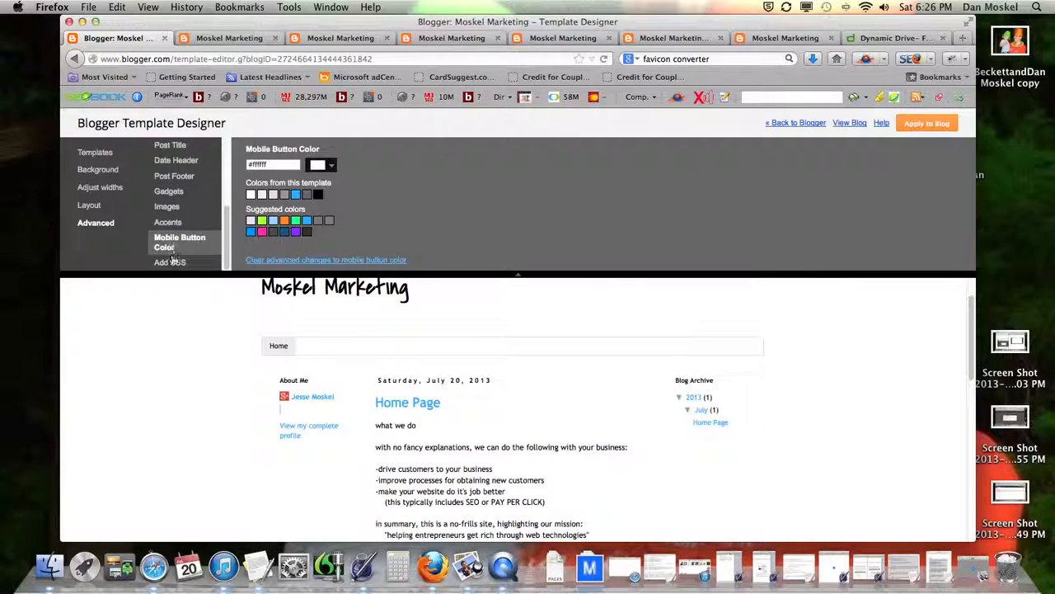
pyautogui.click(170, 262)
pyautogui.click(353, 190)
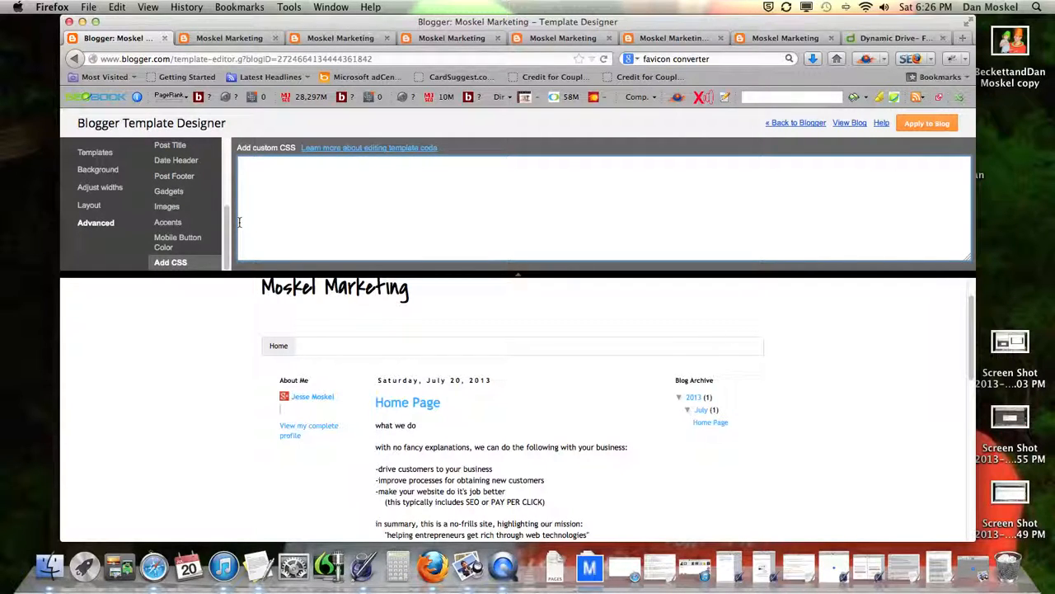
pyautogui.click(925, 126)
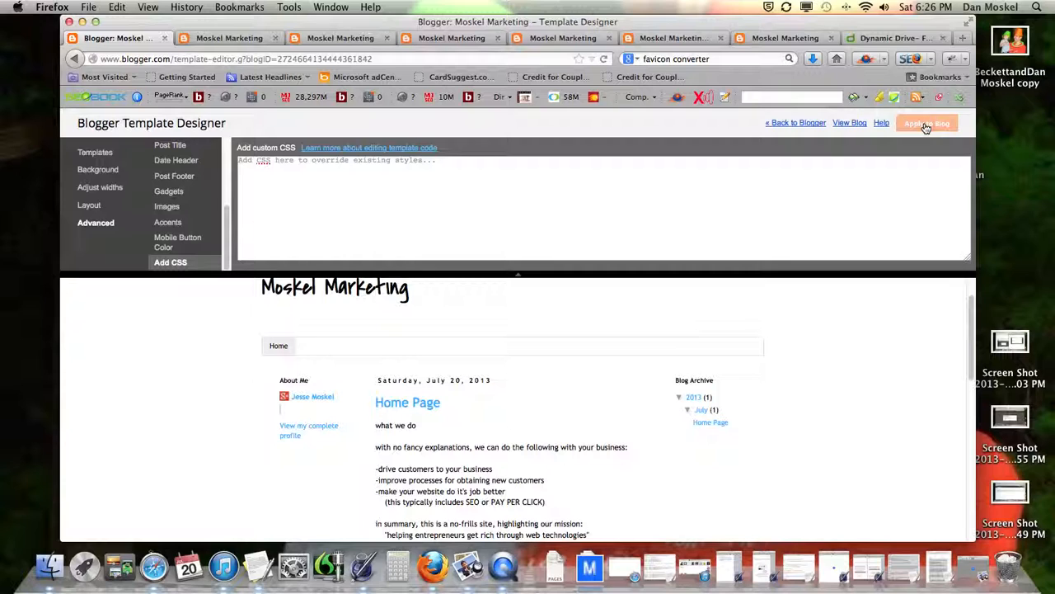
# Step: Reload the live Moskel Marketing blog and scroll through its handwritten title and black date header
pyautogui.click(235, 38)
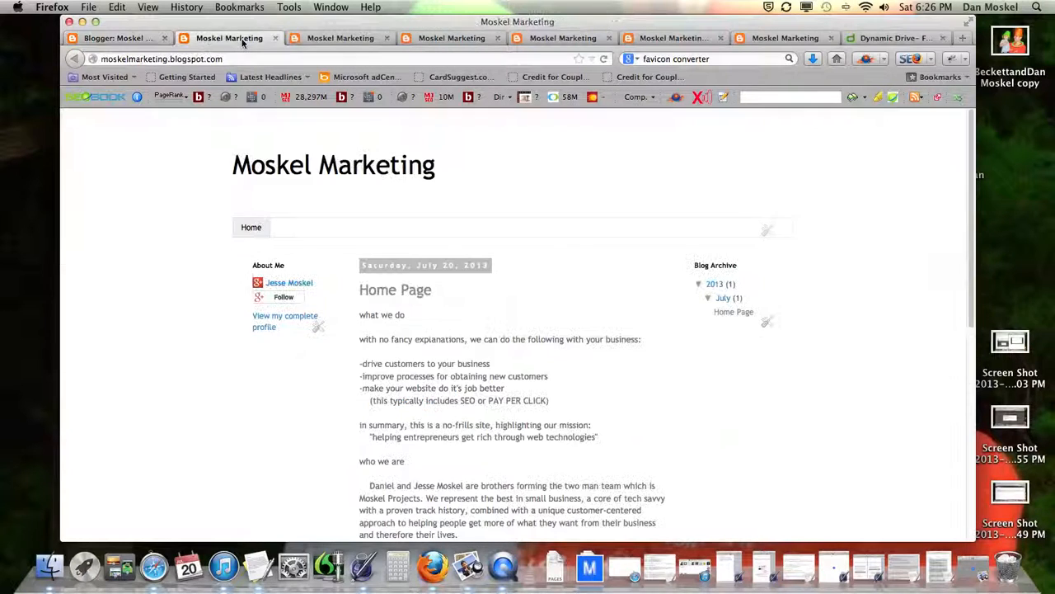
pyautogui.click(604, 59)
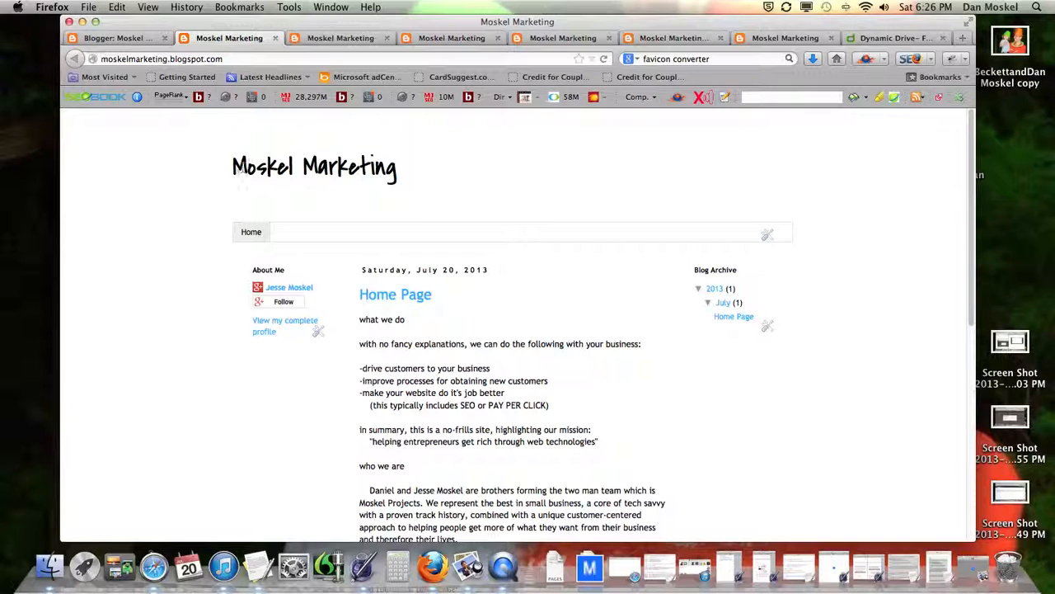
pyautogui.moveTo(235, 169); pyautogui.dragTo(416, 174)
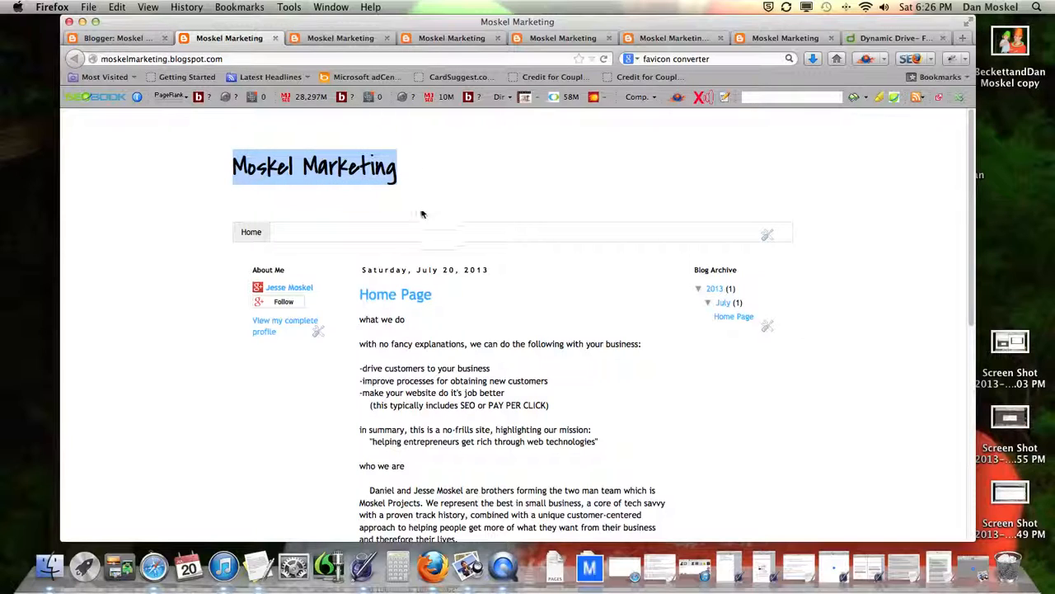
pyautogui.click(271, 277)
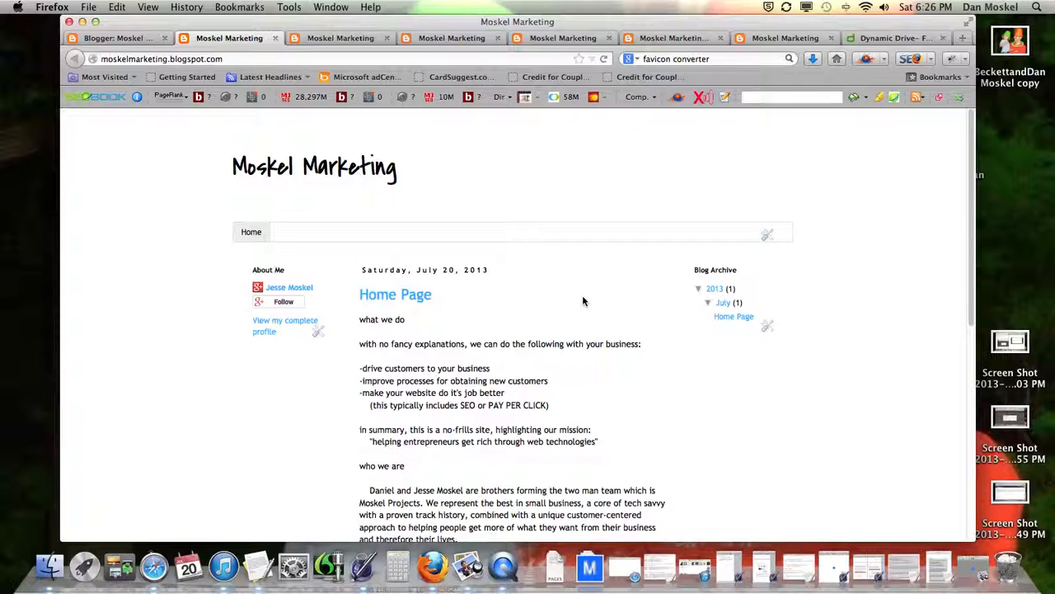
pyautogui.scroll(-6, 582, 301)
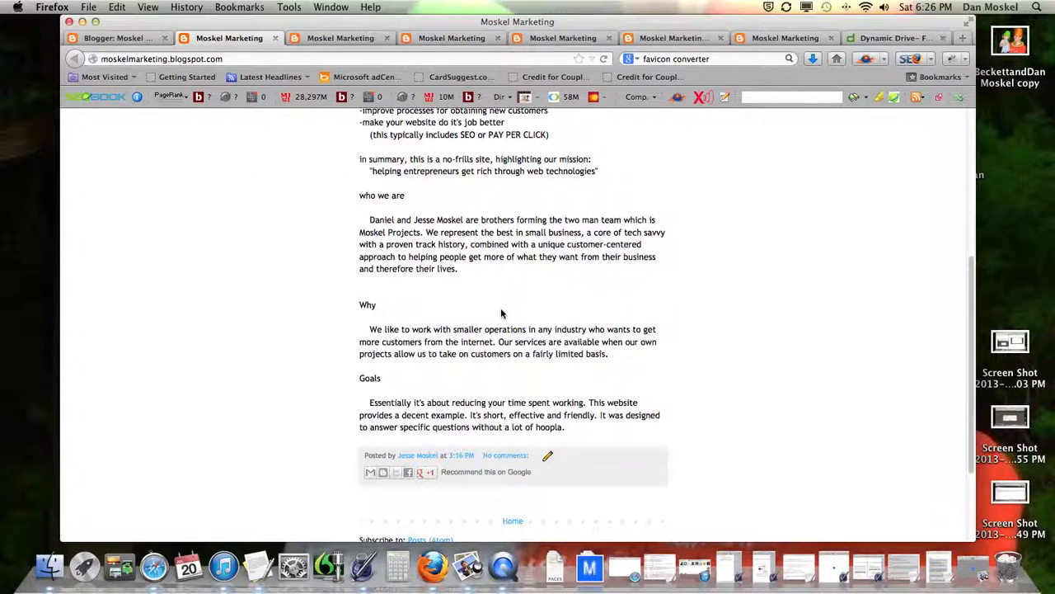
pyautogui.scroll(8, 501, 313)
pyautogui.scroll(-5, 470, 354)
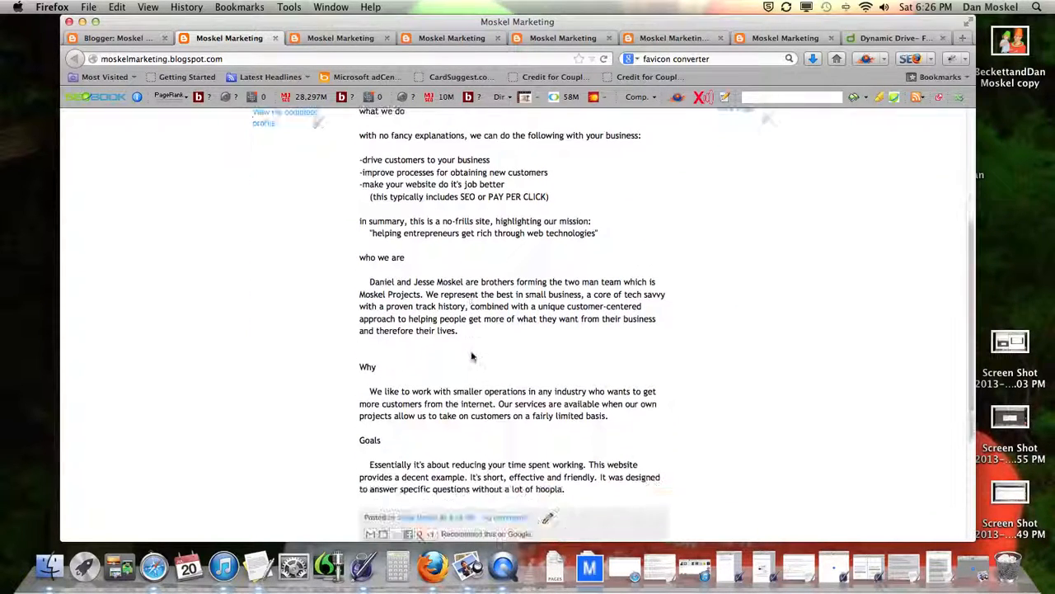
pyautogui.scroll(-3, 471, 356)
pyautogui.scroll(3, 472, 356)
pyautogui.scroll(-4, 472, 356)
pyautogui.scroll(8, 471, 356)
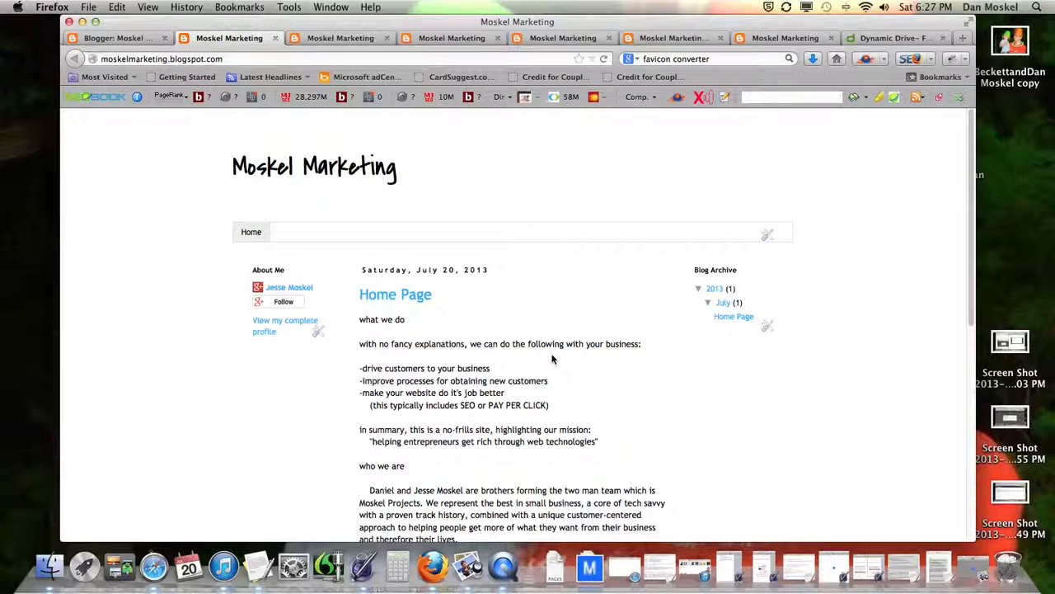
pyautogui.scroll(-10, 552, 358)
pyautogui.scroll(10, 550, 347)
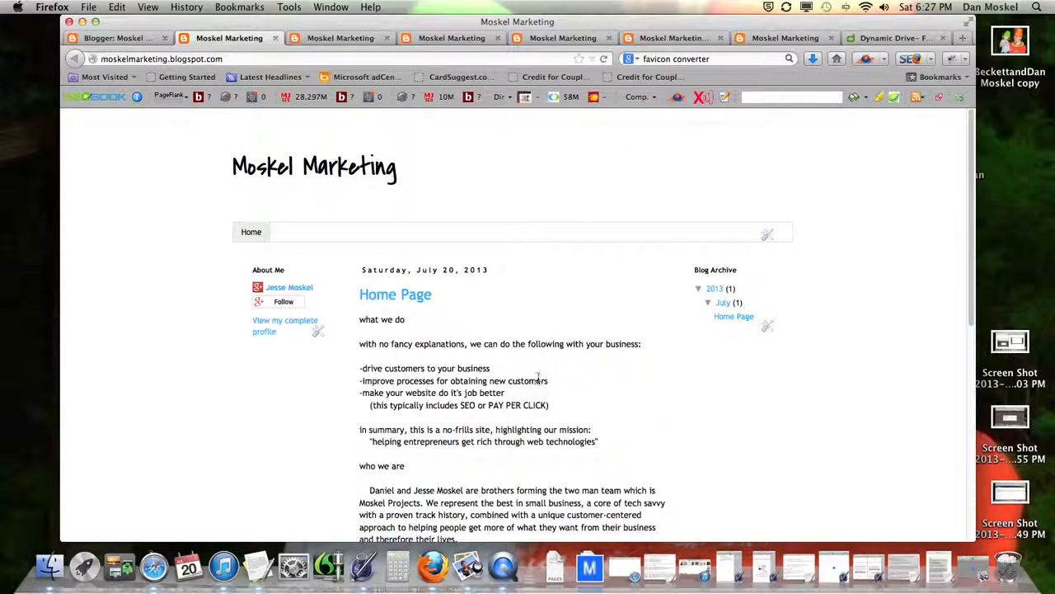